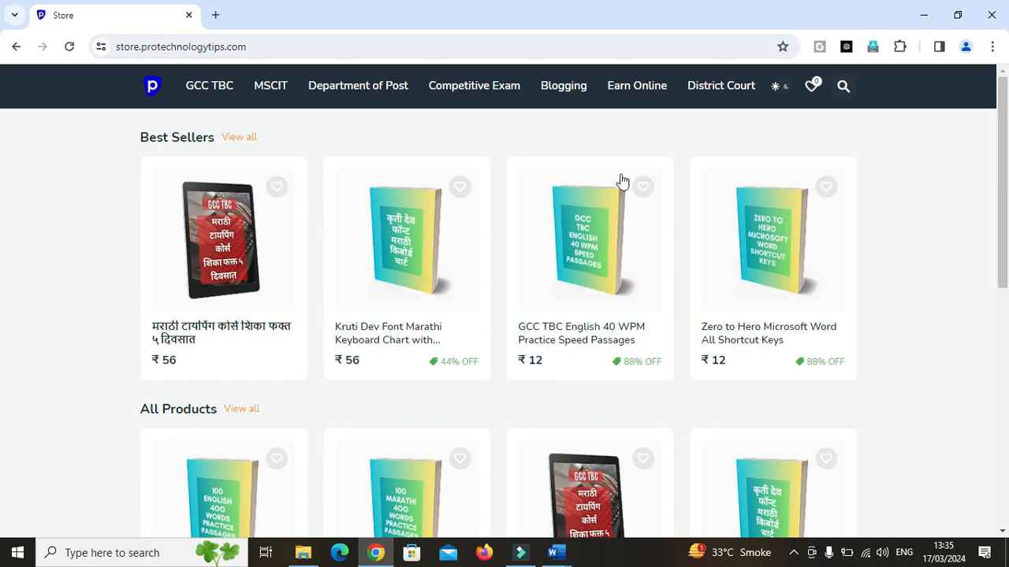
# Open the GCC TBC category in the online store and browse its products, opening GCC TBC English 40 WPM Practice Speed Passages.
pyautogui.click(212, 89)
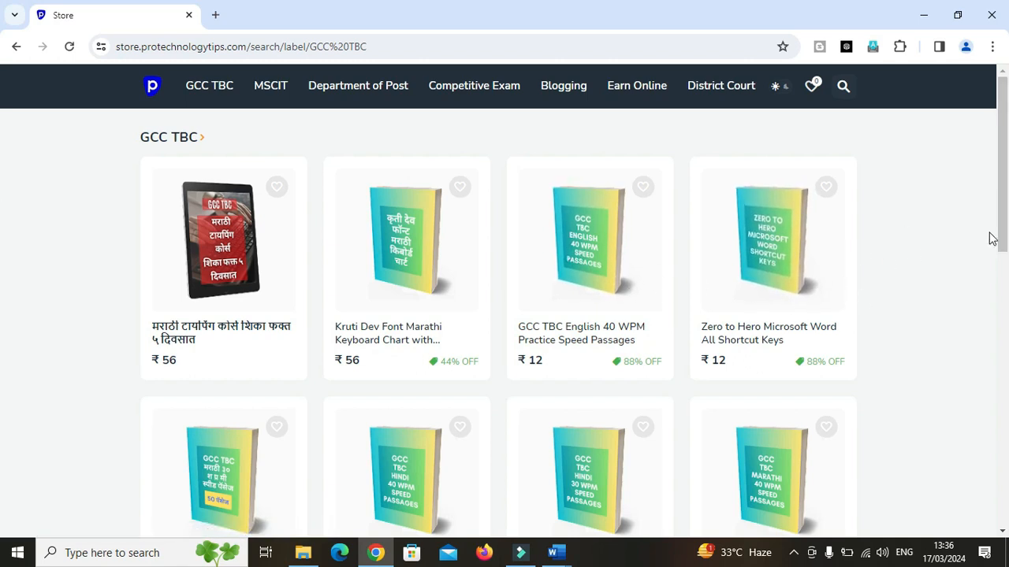
pyautogui.moveTo(1000, 228); pyautogui.dragTo(1008, 386)
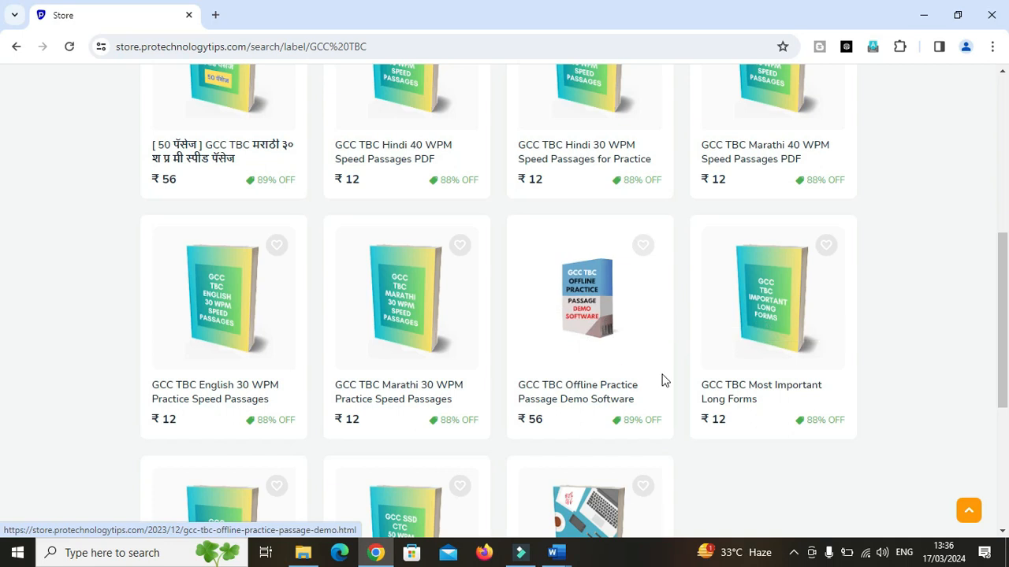
pyautogui.moveTo(1003, 311); pyautogui.dragTo(1003, 156)
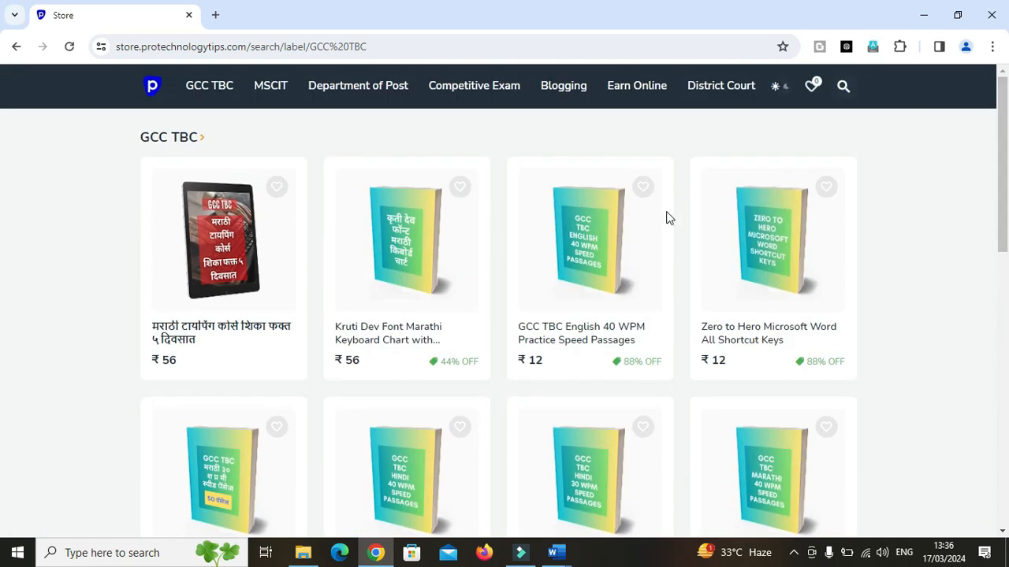
pyautogui.click(592, 276)
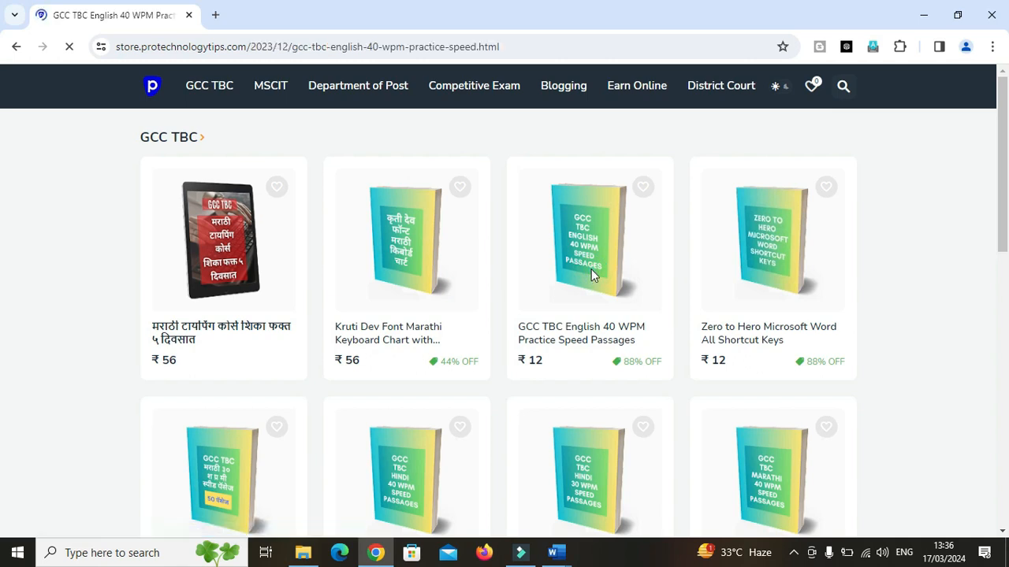
pyautogui.click(755, 193)
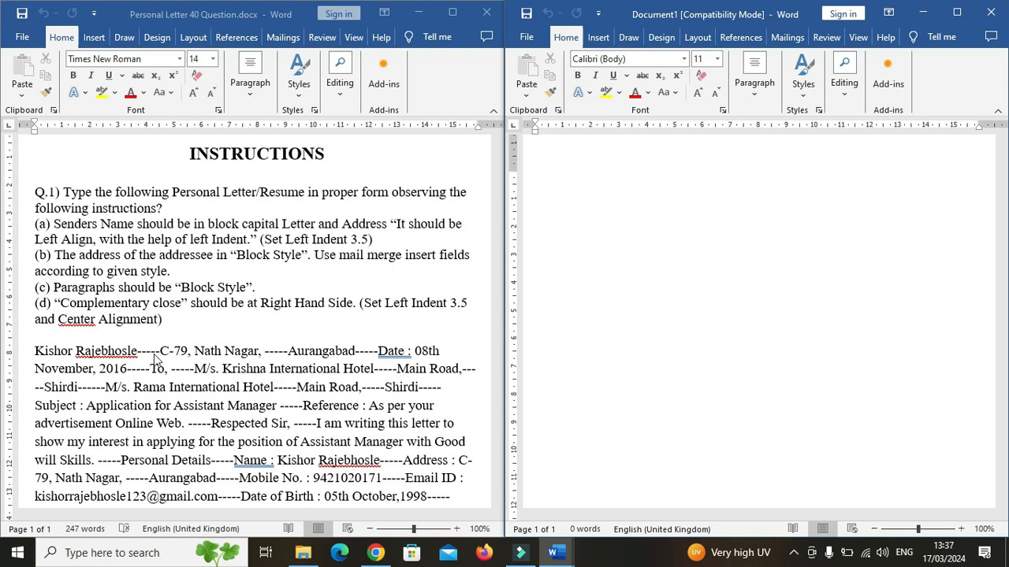
# Place the cursor in the blank document and type the sender's full name on the first line.
pyautogui.click(160, 354)
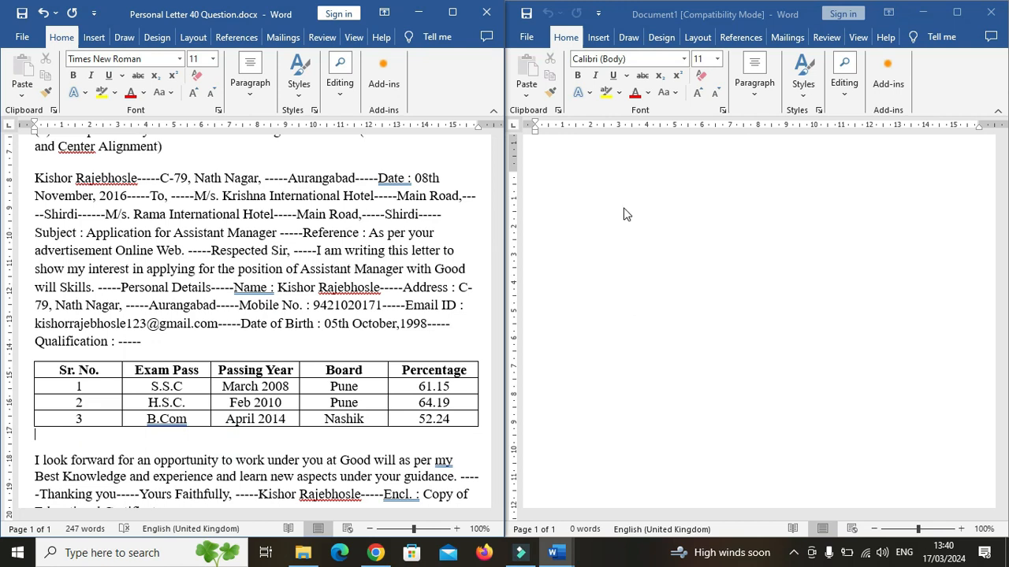
pyautogui.click(535, 161)
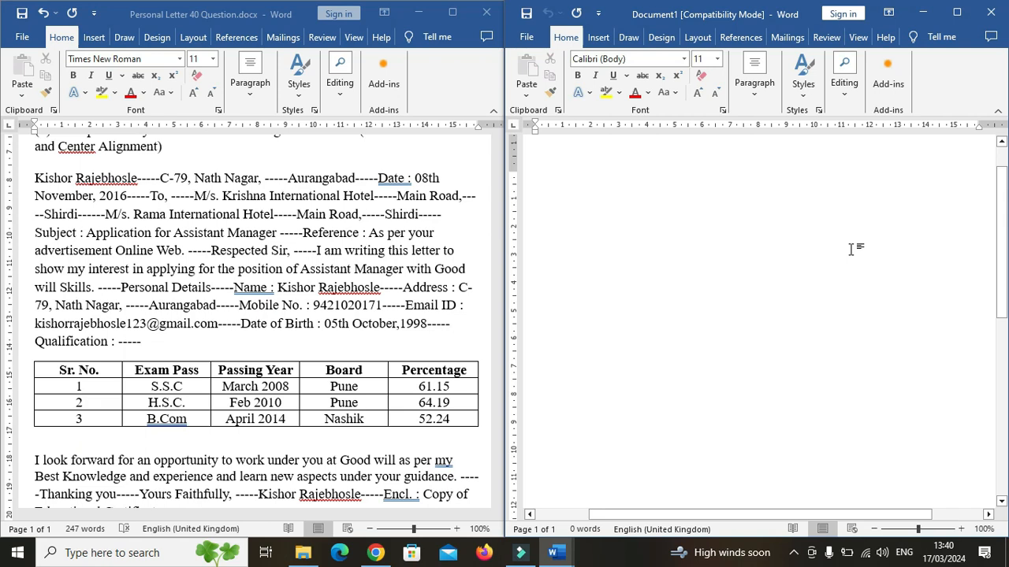
pyautogui.click(46, 185)
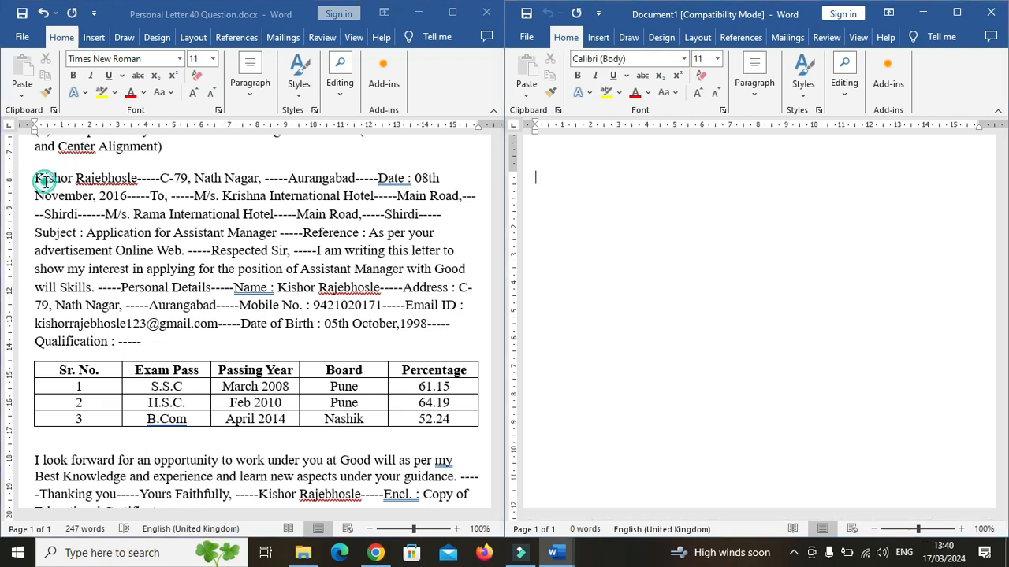
pyautogui.click(543, 174)
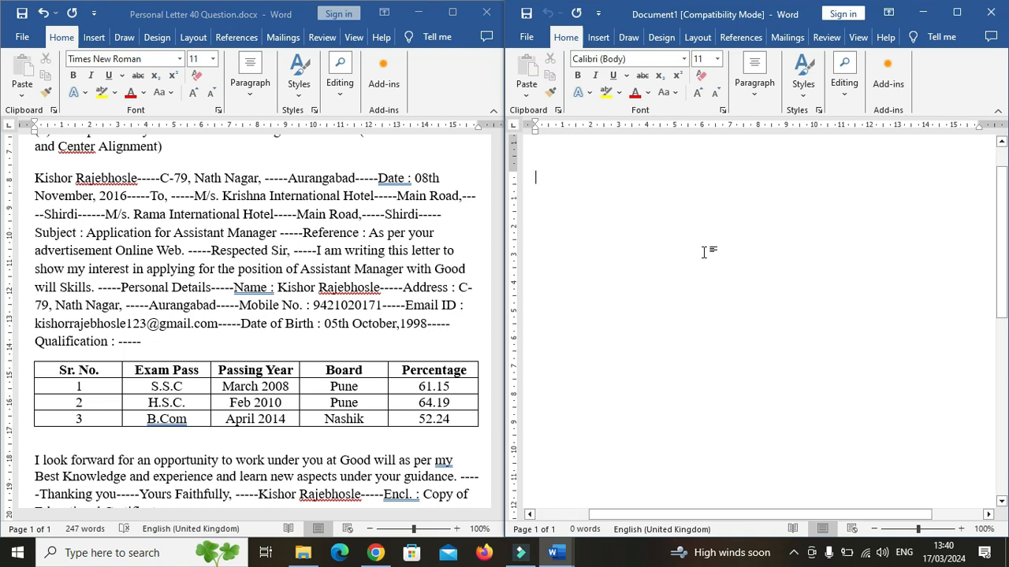
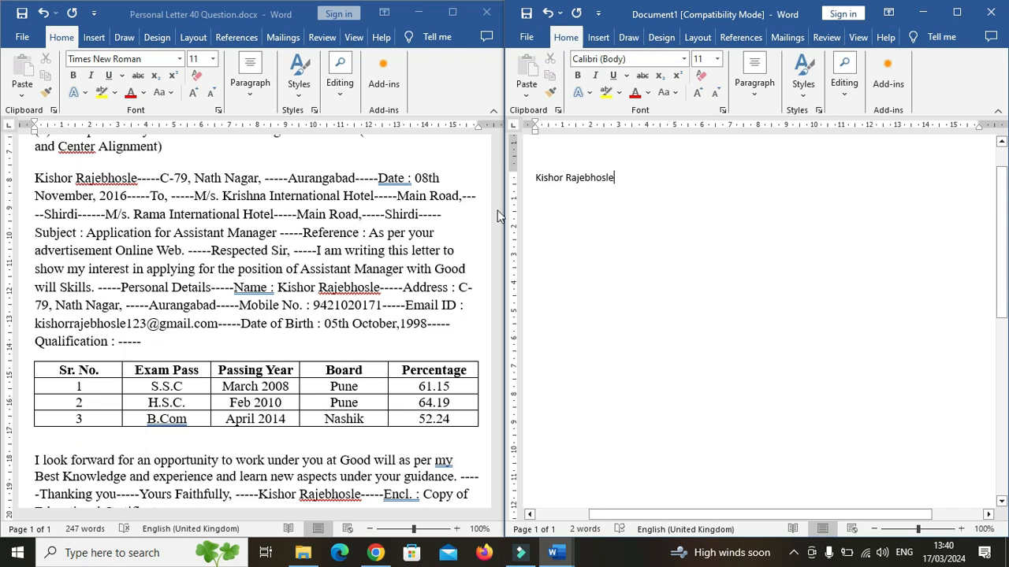
# Set the sender's name line to font size 14.
pyautogui.moveTo(622, 175); pyautogui.dragTo(537, 176)
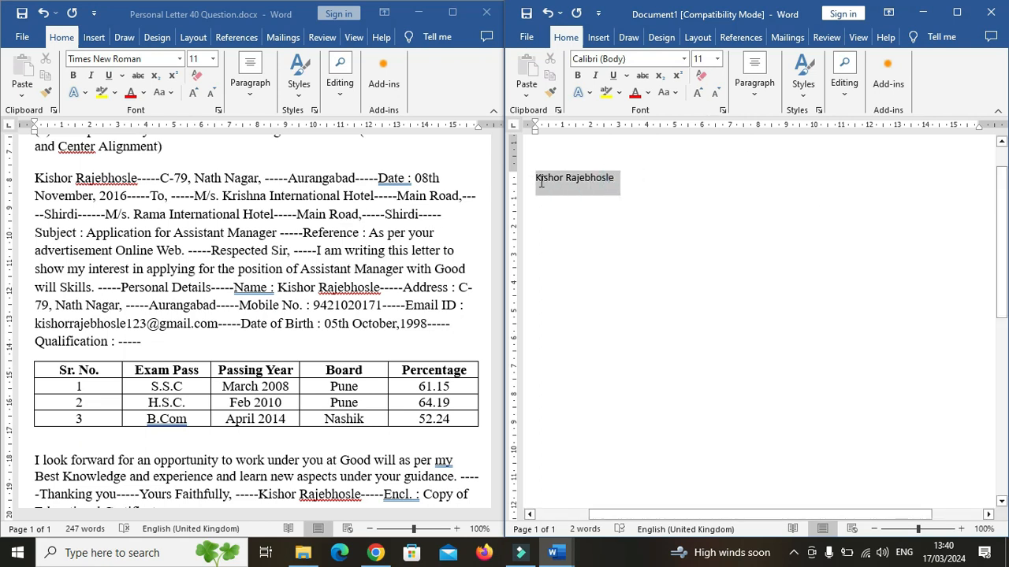
pyautogui.click(716, 59)
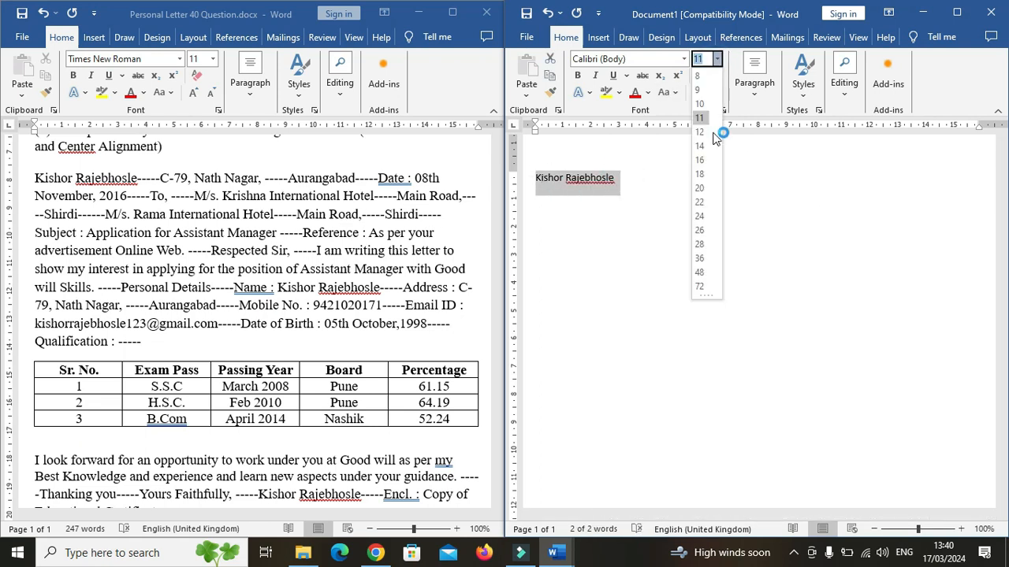
pyautogui.click(700, 149)
pyautogui.click(662, 197)
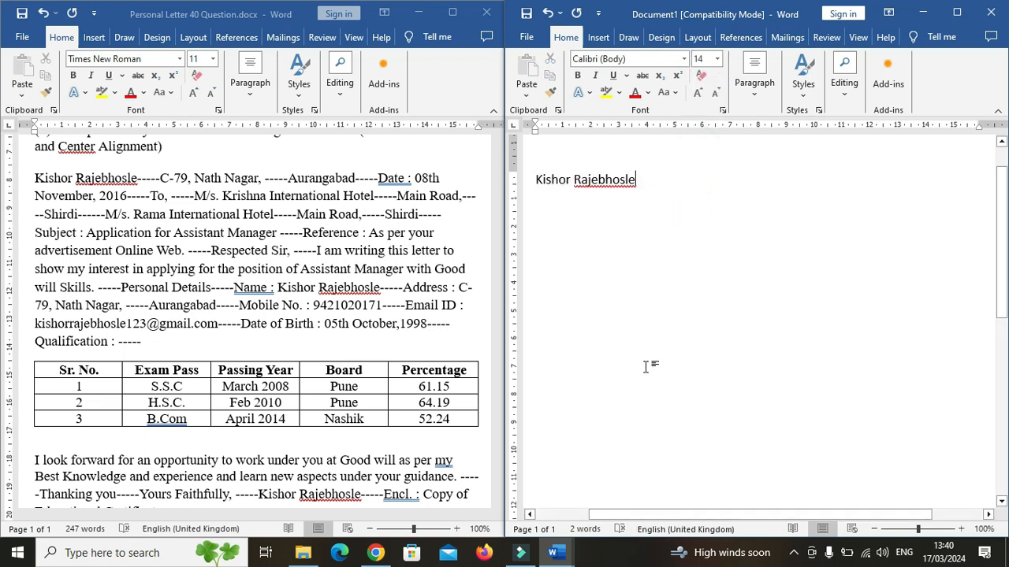
# Add the sender's street address and city on two new lines below the name.
pyautogui.press('Return')
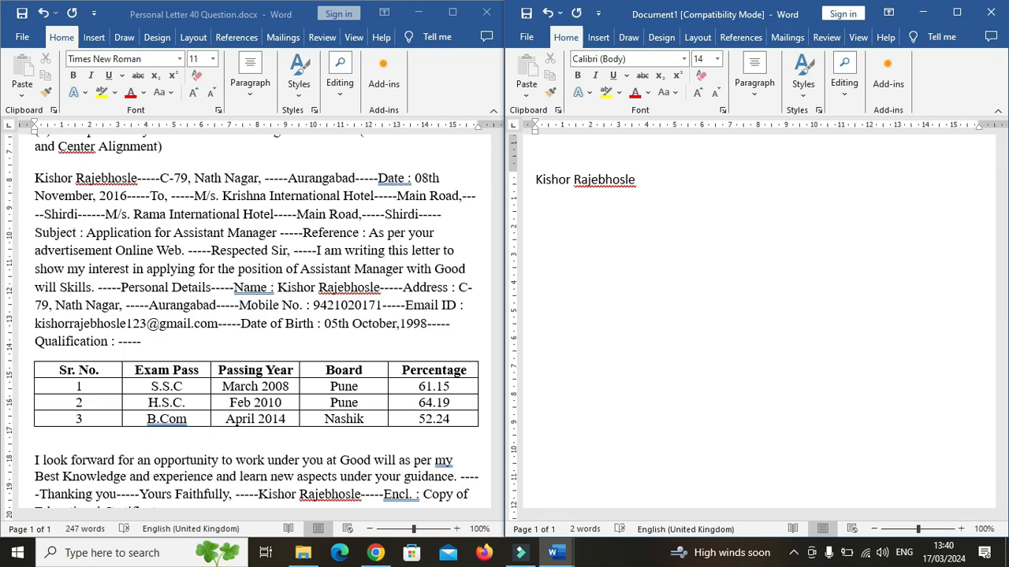
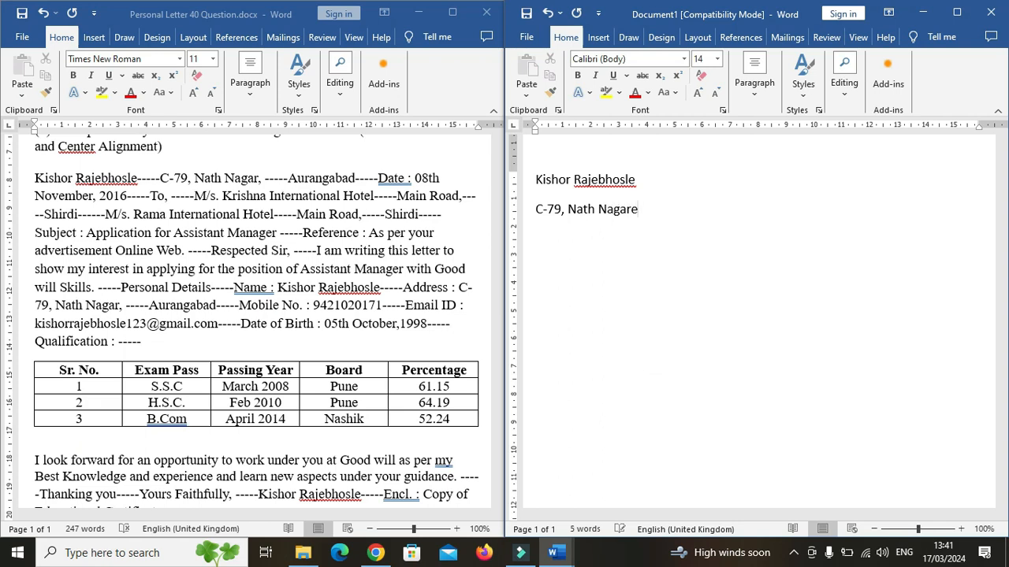
pyautogui.press('Return')
pyautogui.write('Aurangabad')
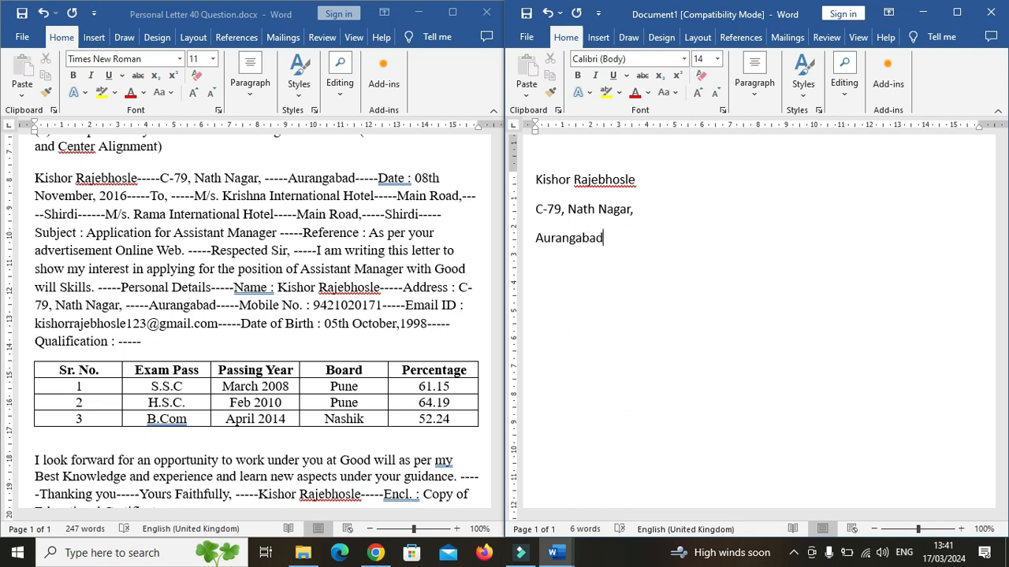
# Add a date line reading "Date : 08th November, 2016".
pyautogui.press('Return')
pyautogui.write('Date : 08th November, 2016')
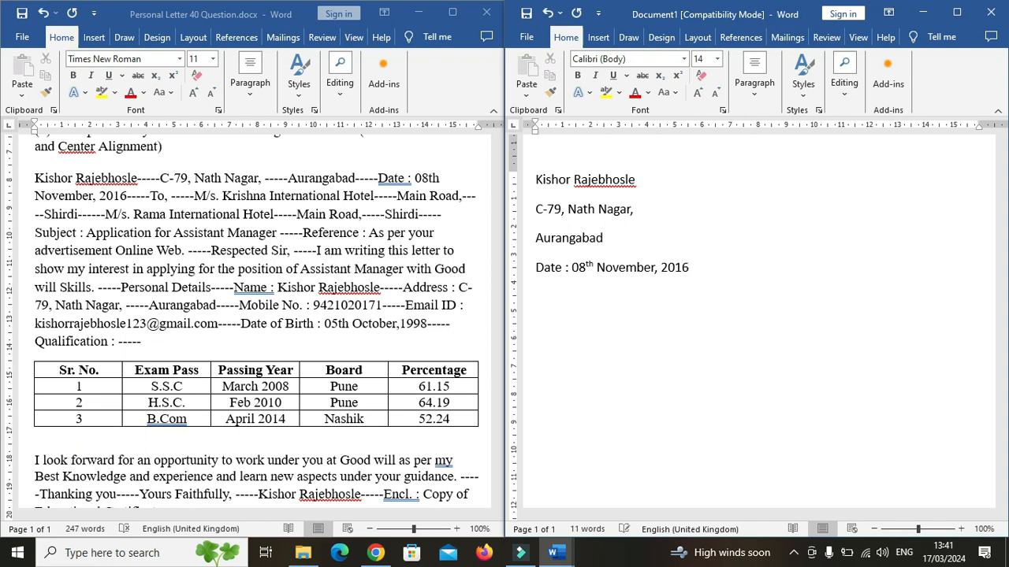
# Add a "To," line and the line "Subject: Application for Assistant Manager".
pyautogui.press('Return')
pyautogui.write('To,')
pyautogui.write('Subje')
pyautogui.write('ct')
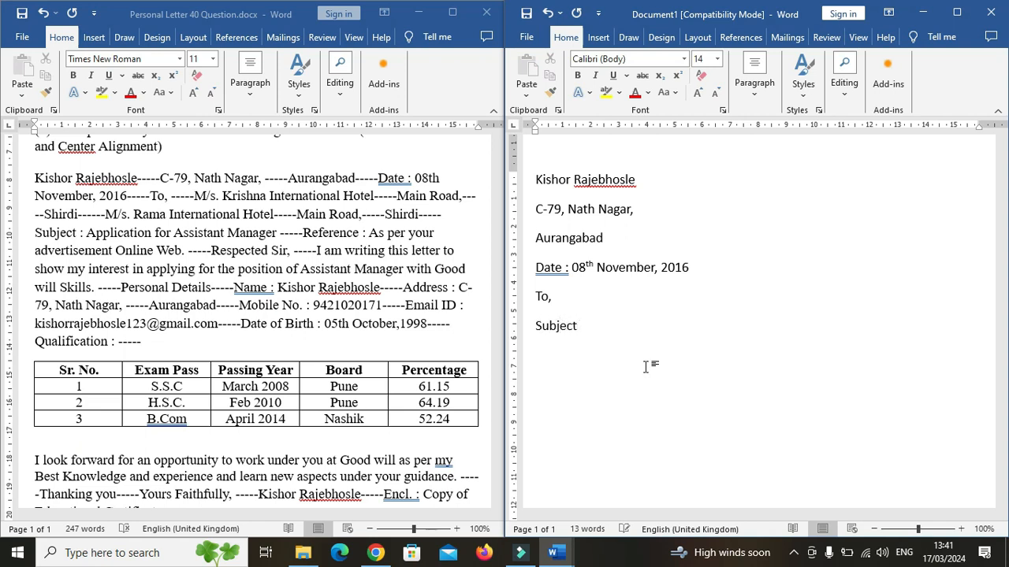
pyautogui.write(': Application')
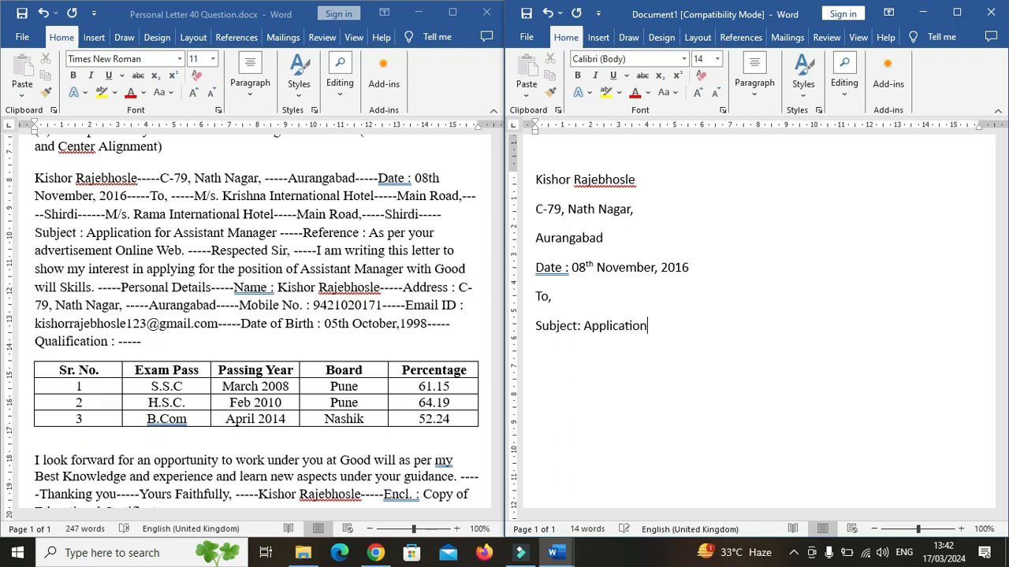
pyautogui.write(' for Assistant Manager')
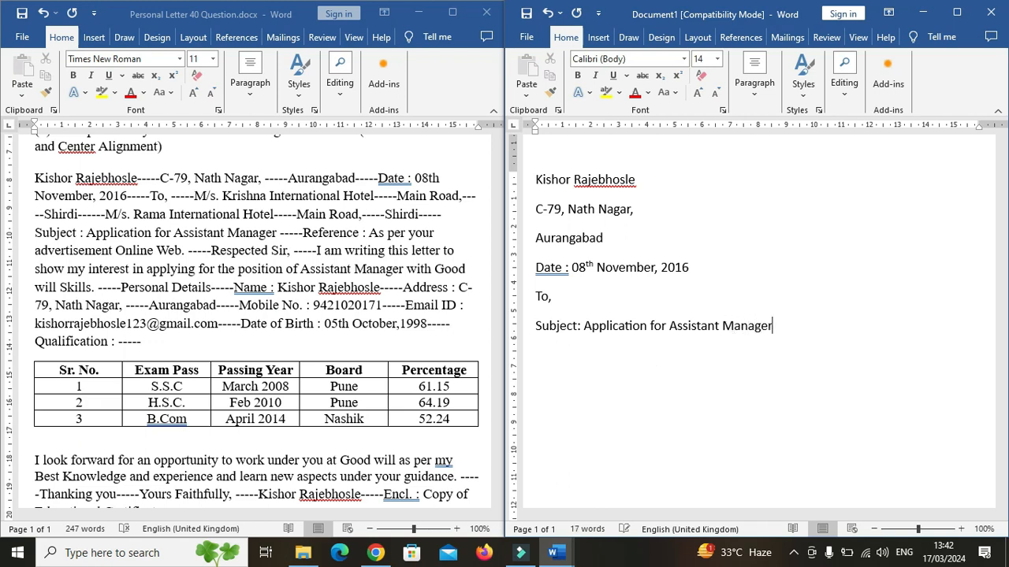
pyautogui.write('Reference: As per your advertisement Online Web')
# Add the line "Reference: As per your advertisement Online Web" and start a new line.
pyautogui.press('Return')
# Type the salutation "Respected Sir," on its own line.
pyautogui.write('R')
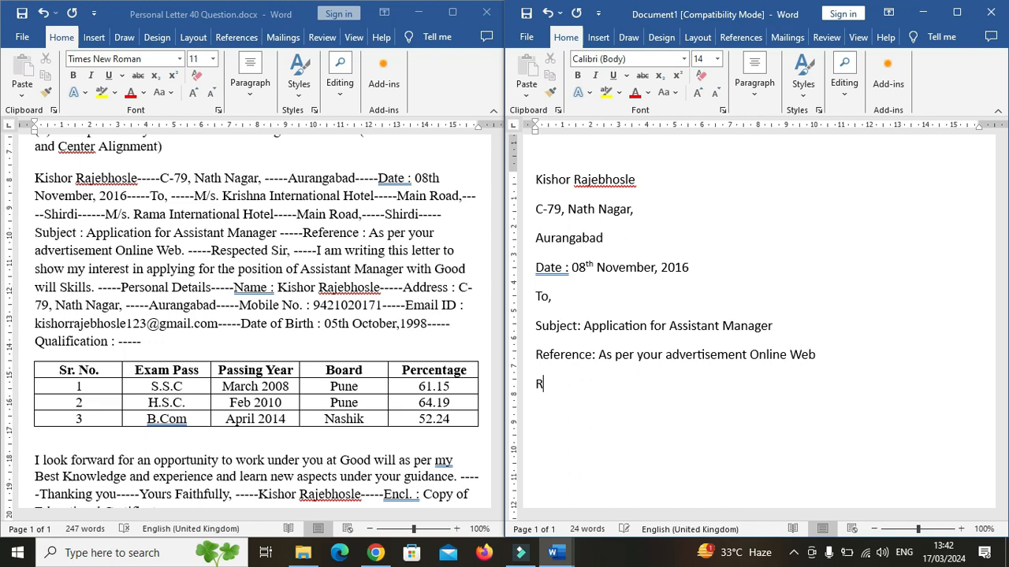
pyautogui.write('espected Sir,')
pyautogui.press('Return')
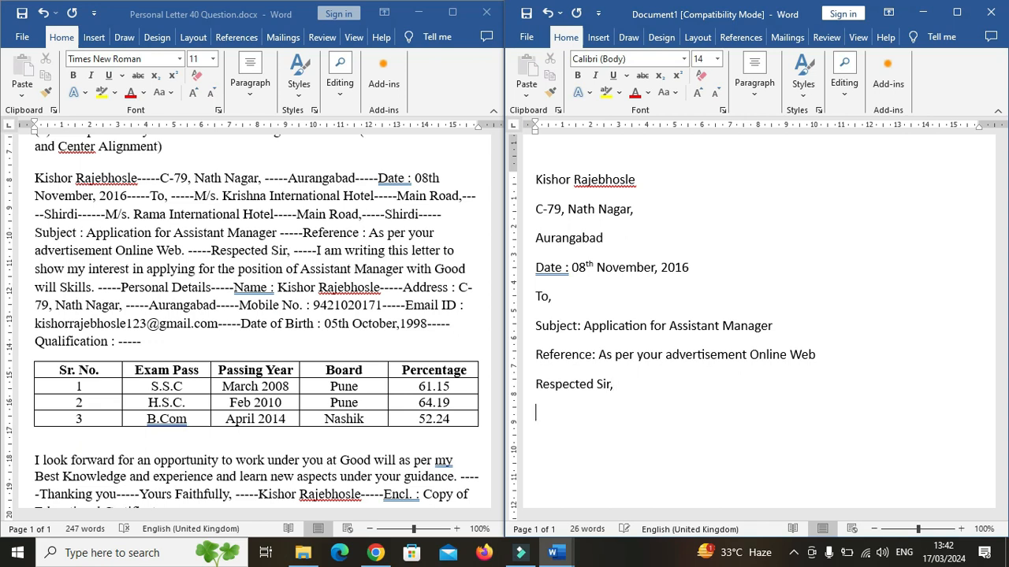
# Type the opening paragraph "I am writing this letter to show my interest in applying for the position of Assistant Manager with Good will Skills.".
pyautogui.write('I am writing this lette')
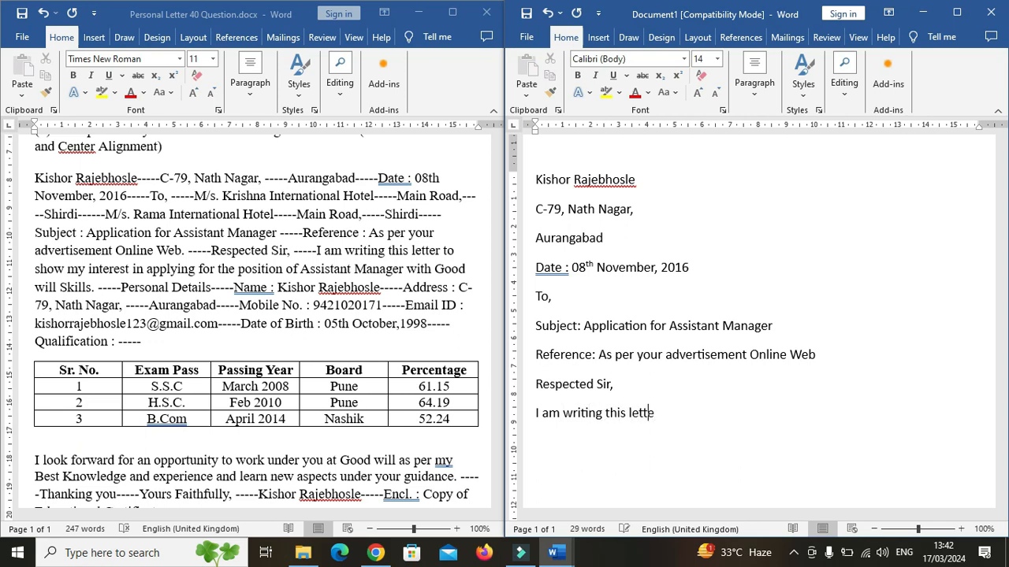
pyautogui.write('r to show my')
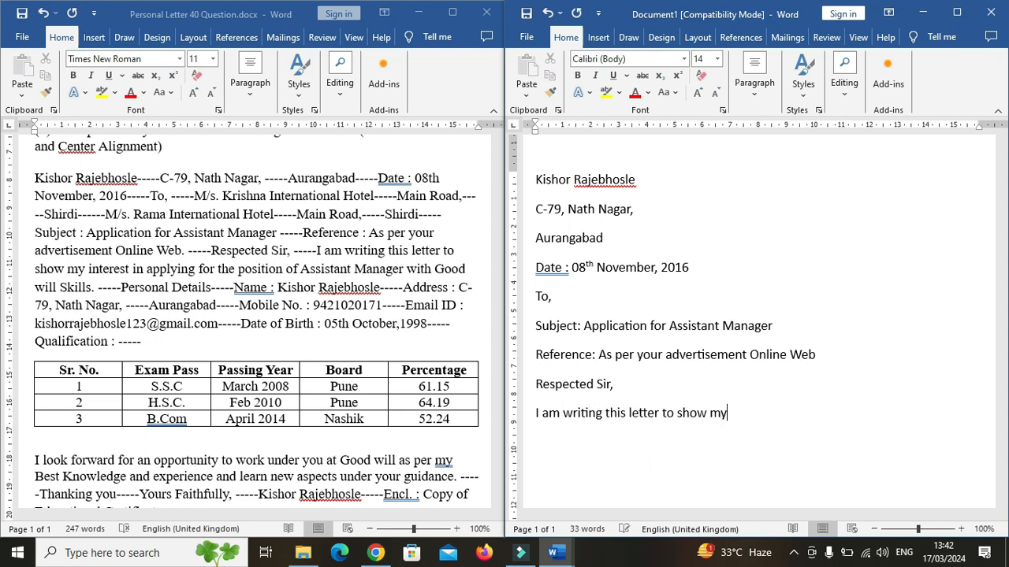
pyautogui.write(' interest in ap')
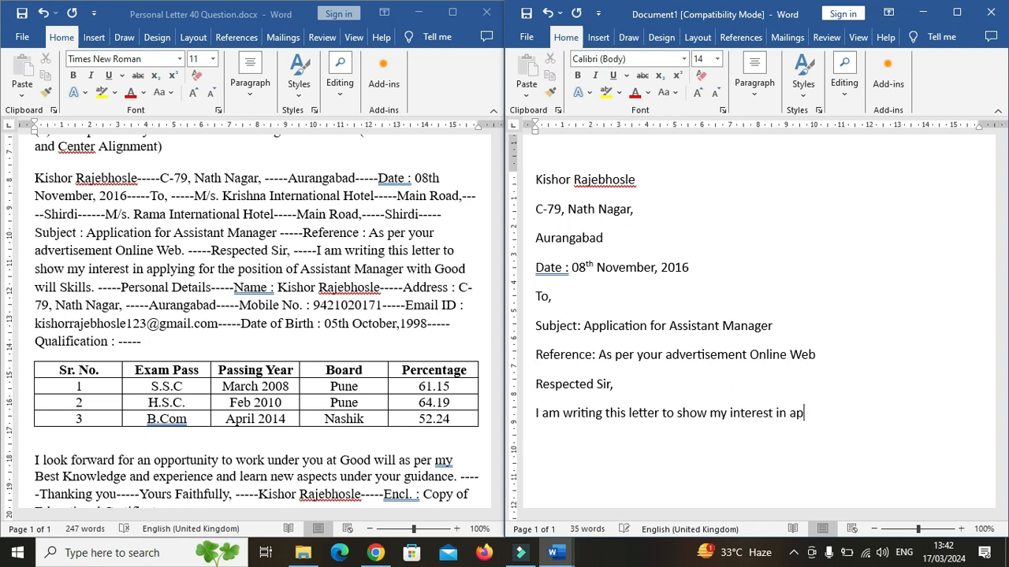
pyautogui.write('plying for th')
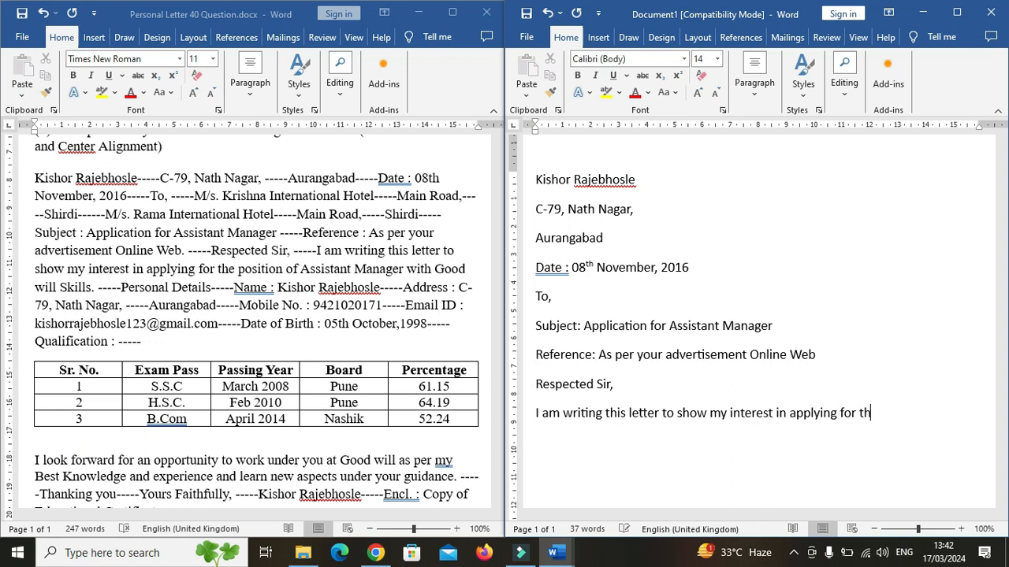
pyautogui.write('e position of Assistant ')
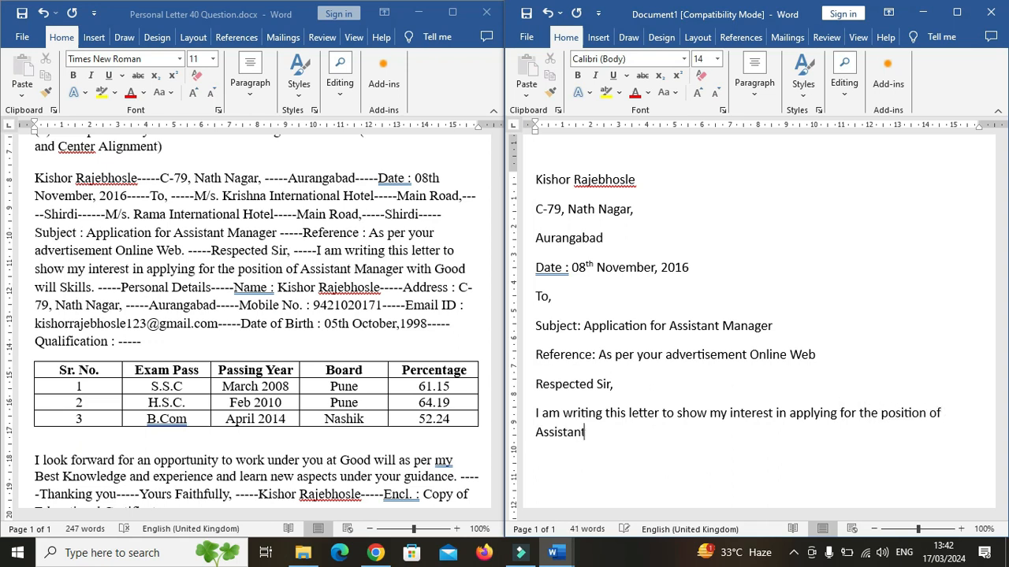
pyautogui.write('Manager with Good ')
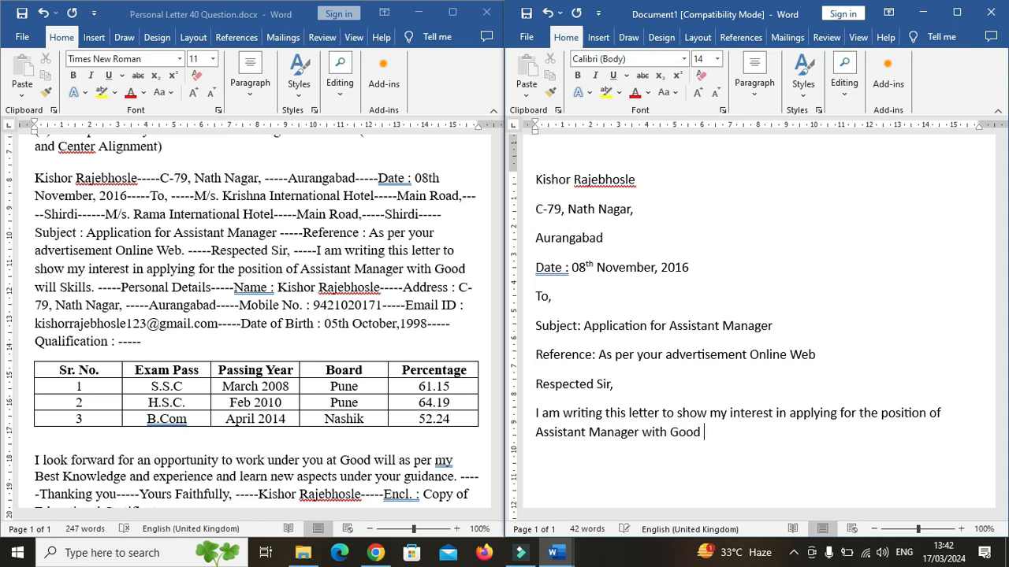
pyautogui.write('will Skills.')
pyautogui.press('Return')
# Add a "Personal Details" heading followed by a "Name:" line with the applicant's full name.
pyautogui.write('Personal Details')
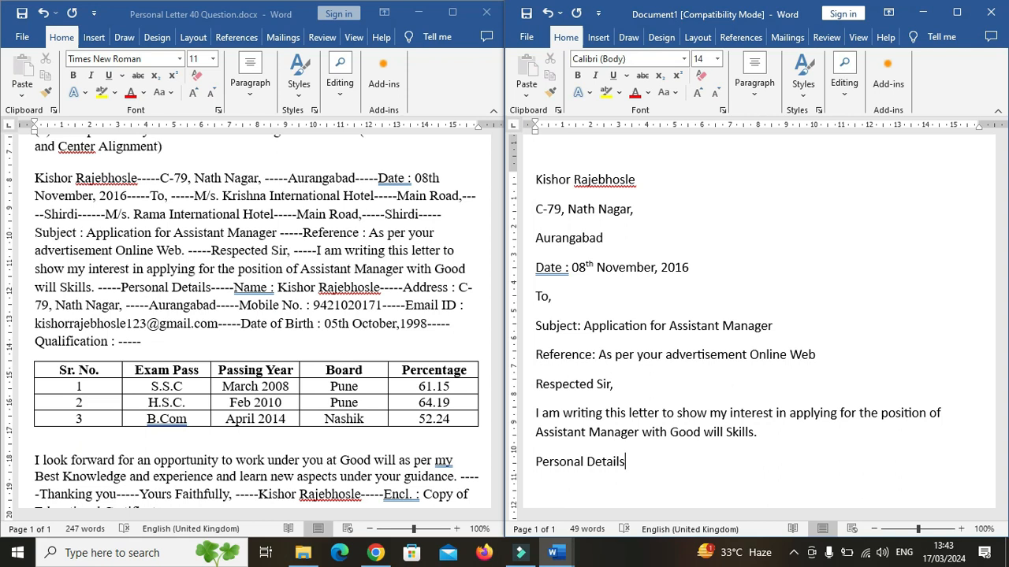
pyautogui.press('Return')
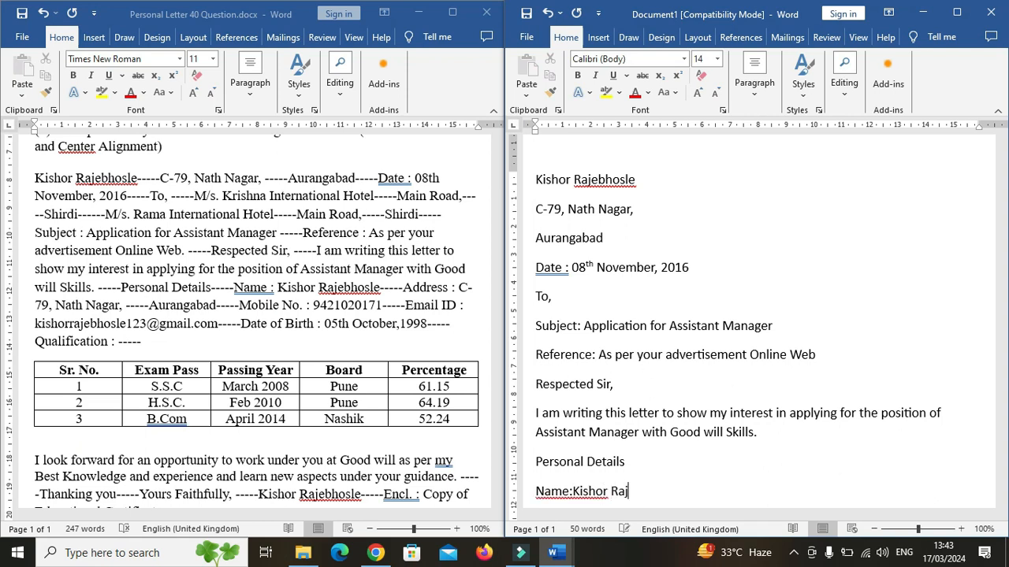
pyautogui.press('Return')
# Add an "Address:" line with the applicant's street address and city on the following line.
pyautogui.write('Ad')
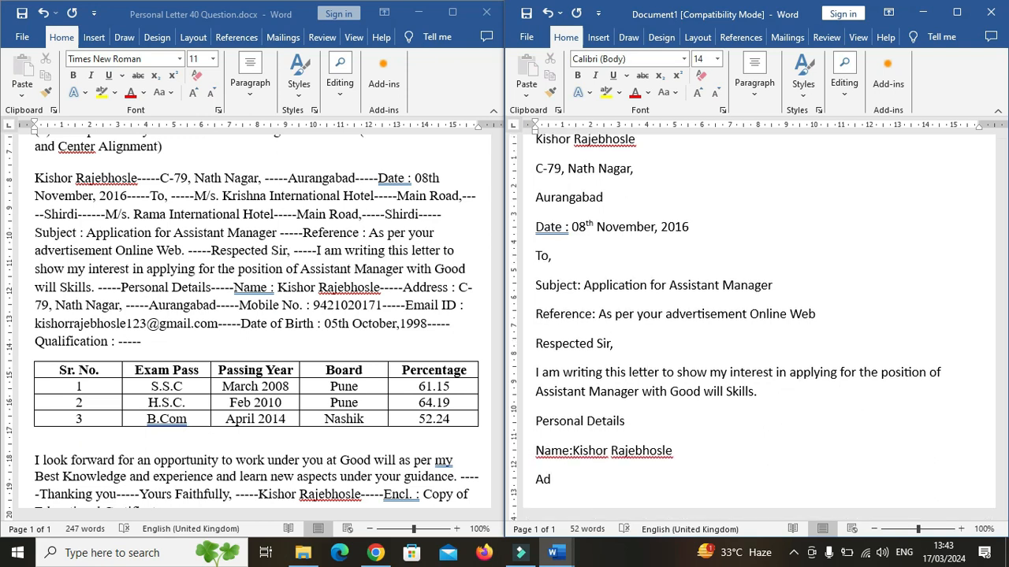
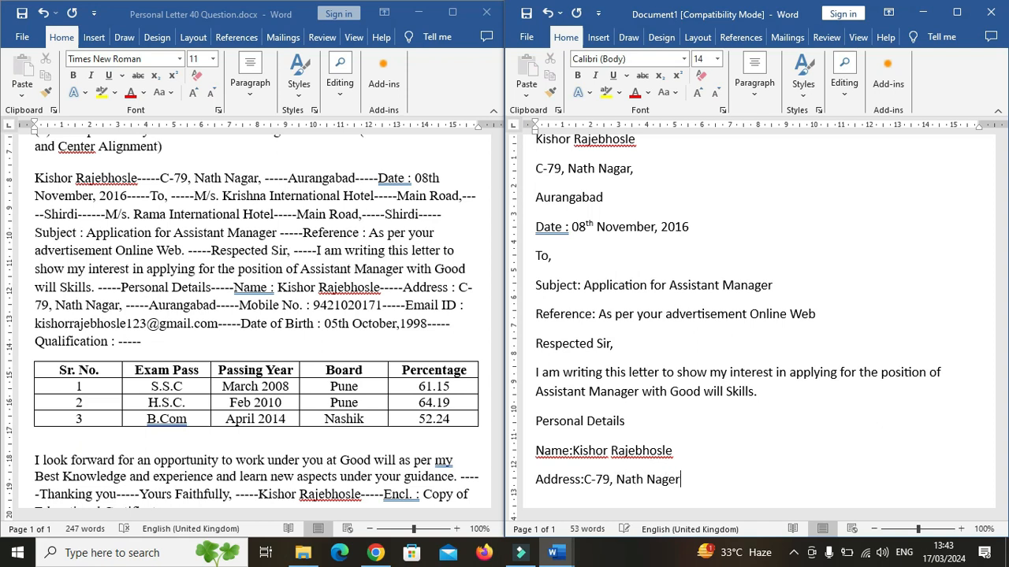
pyautogui.press('Return')
pyautogui.write('Auran')
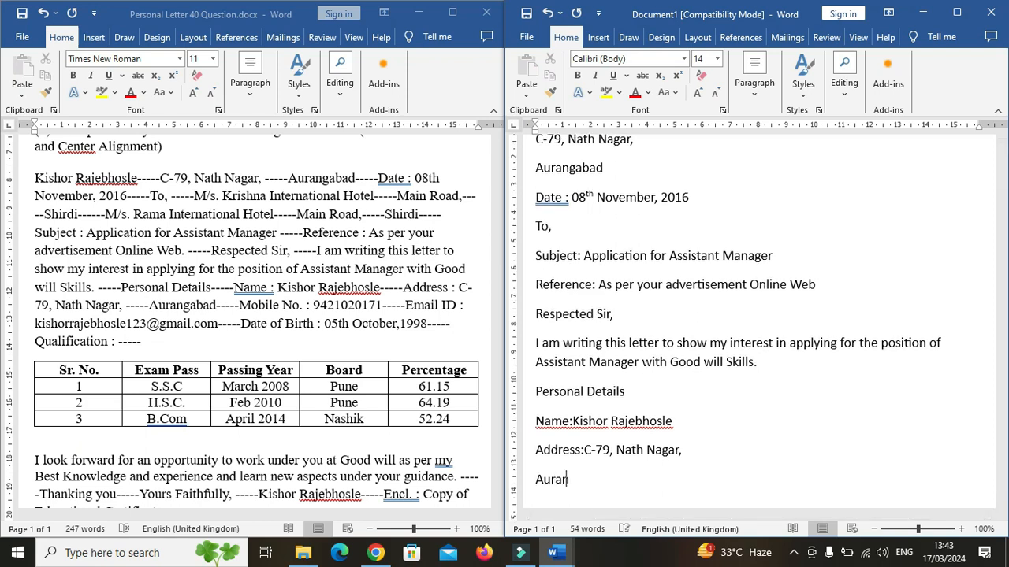
pyautogui.write('gabad')
pyautogui.press('Return')
# Add a "Mobile No.:" line with the applicant's phone number and start a new line.
pyautogui.write('M')
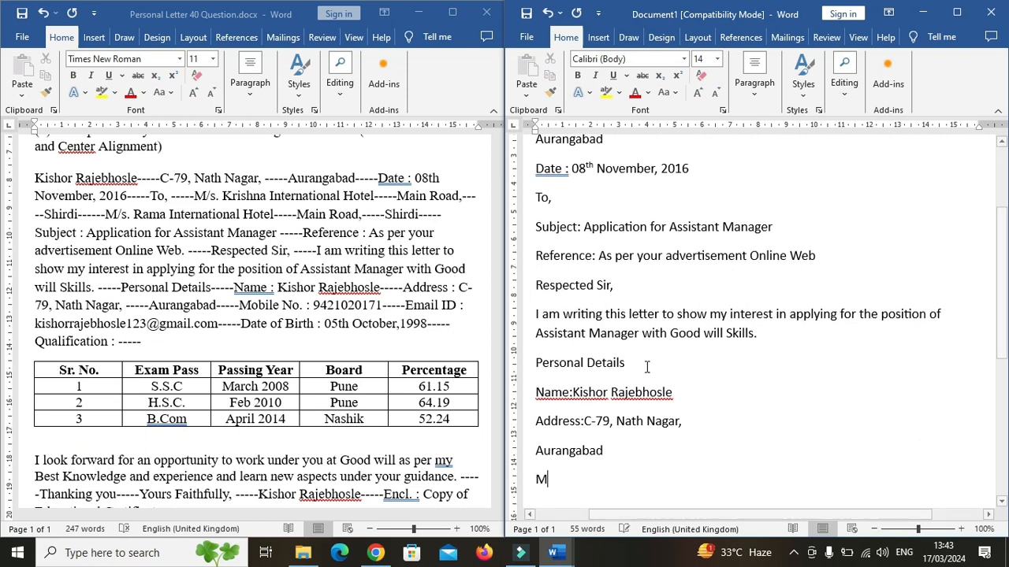
pyautogui.write('obile No.:')
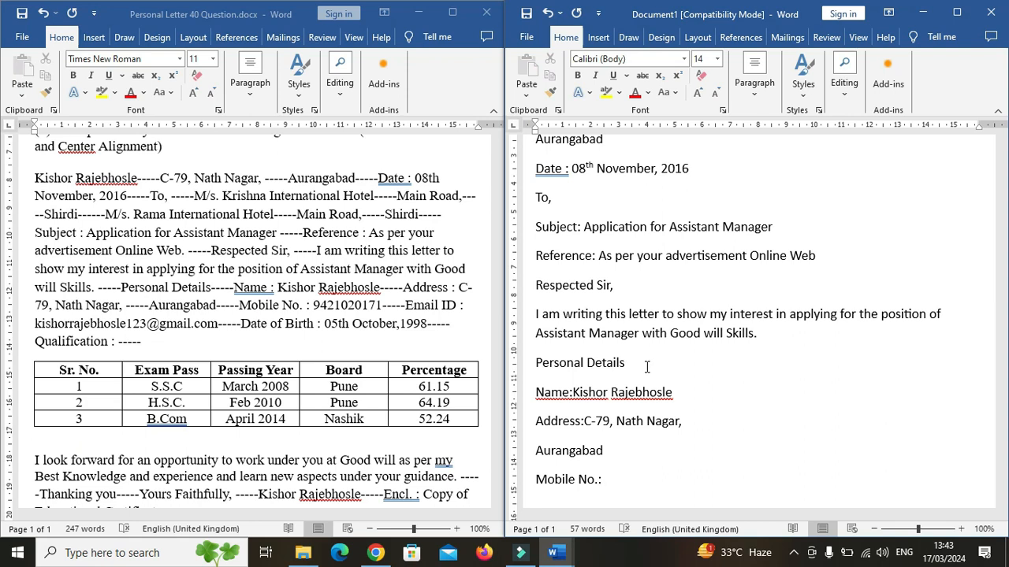
pyautogui.press('Return')
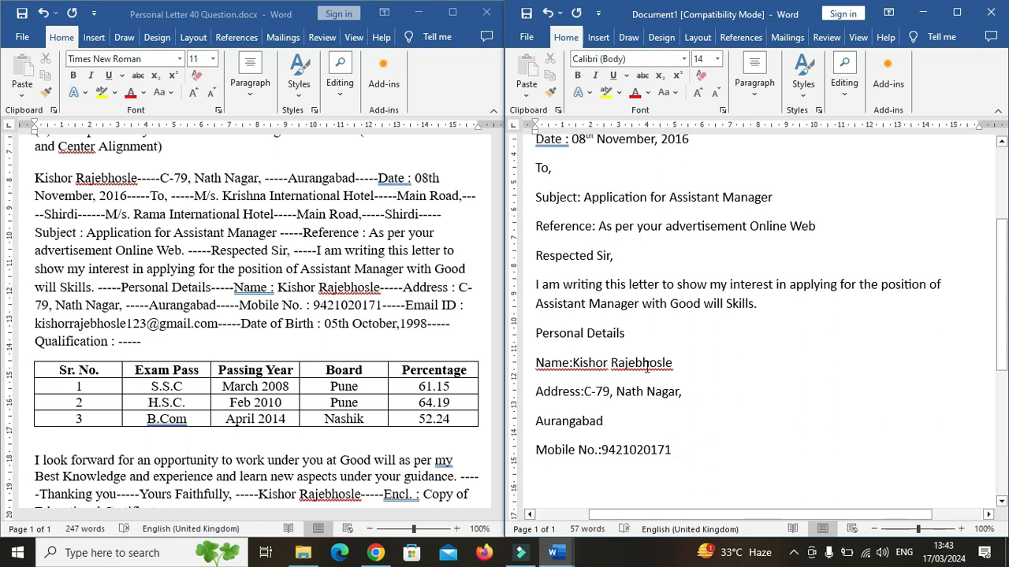
# Add an "Email ID:" line with the applicant's e-mail address.
pyautogui.write('Emaila')
pyautogui.press('BackSpace')
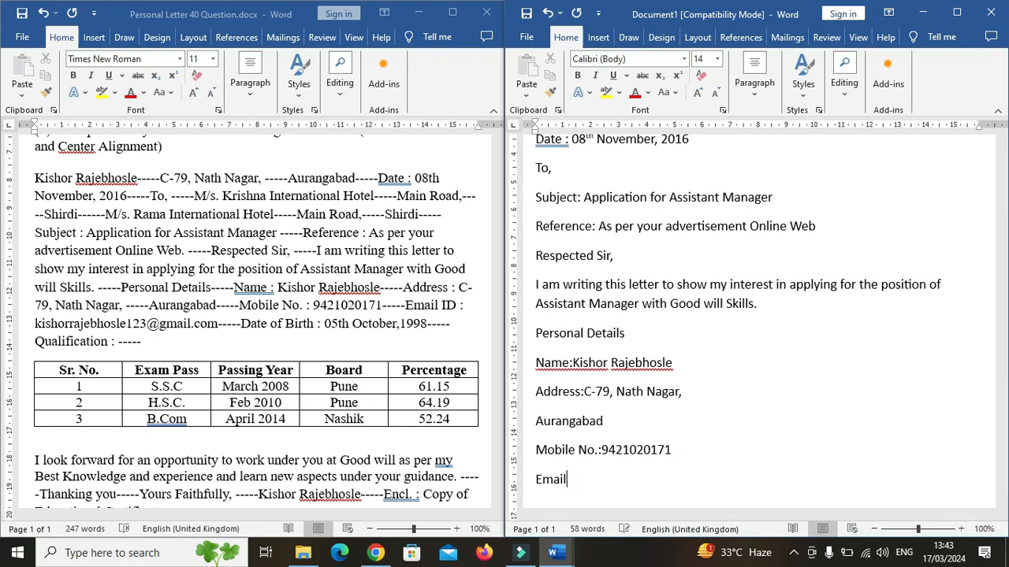
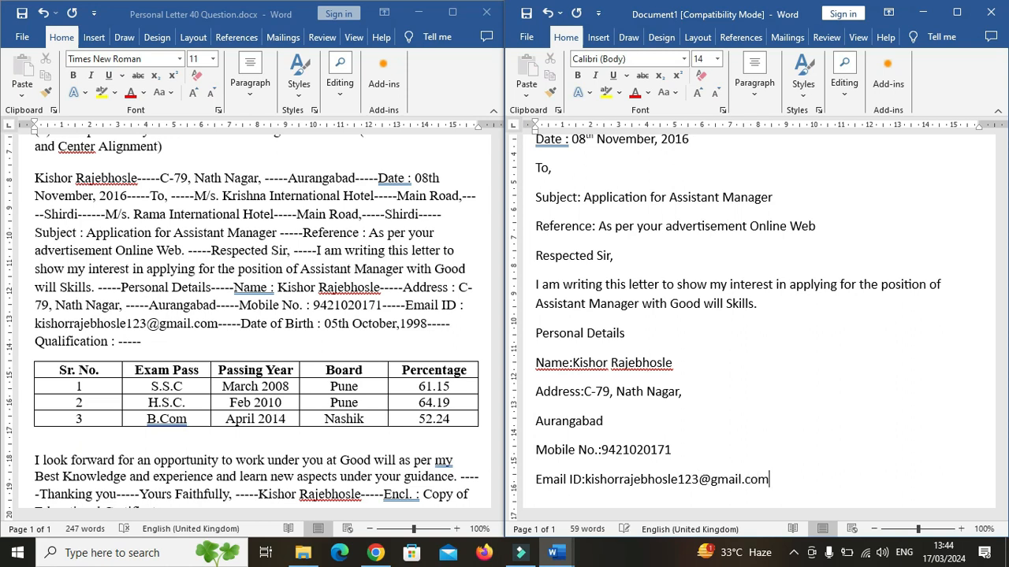
# Add a "Date of Birth:" line with the applicant's date of birth on a new line.
pyautogui.press('Return')
pyautogui.write('Date of Birth')
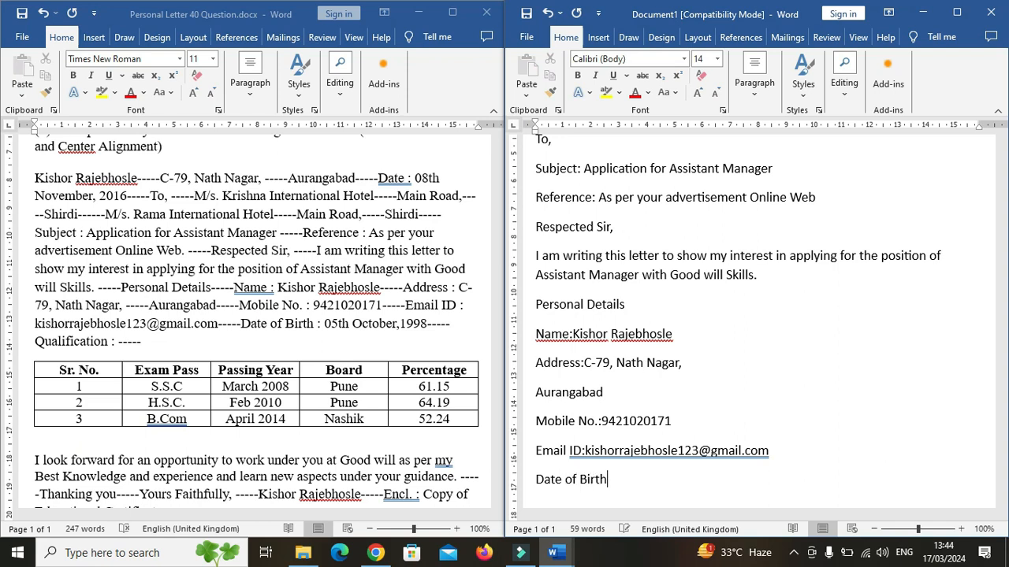
pyautogui.write(':05th October, 199')
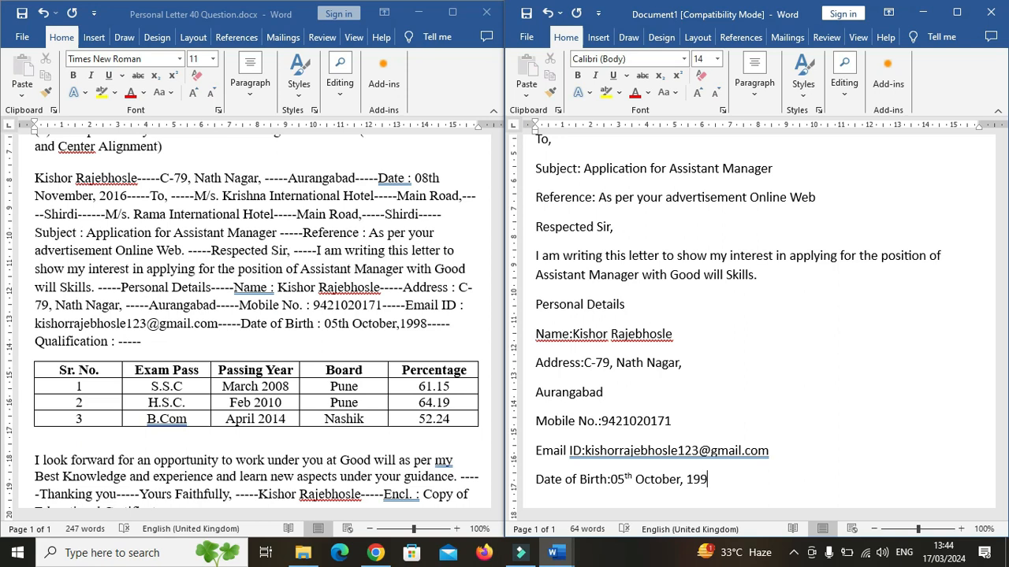
pyautogui.write('8')
pyautogui.press('Return')
# Add a "Qualification:" line and insert a table of five columns and four rows beneath it.
pyautogui.write('Qualification:')
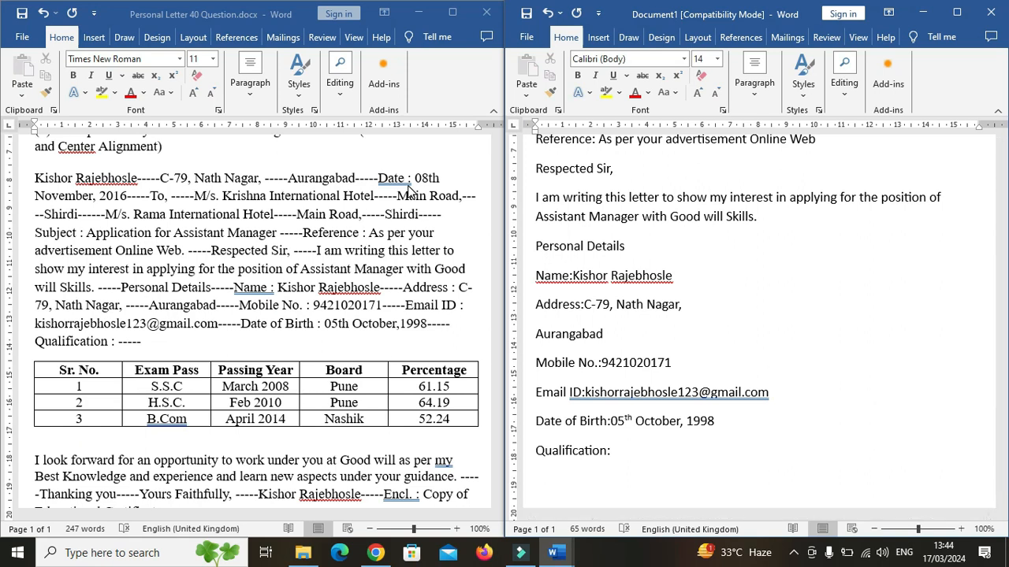
pyautogui.click(603, 46)
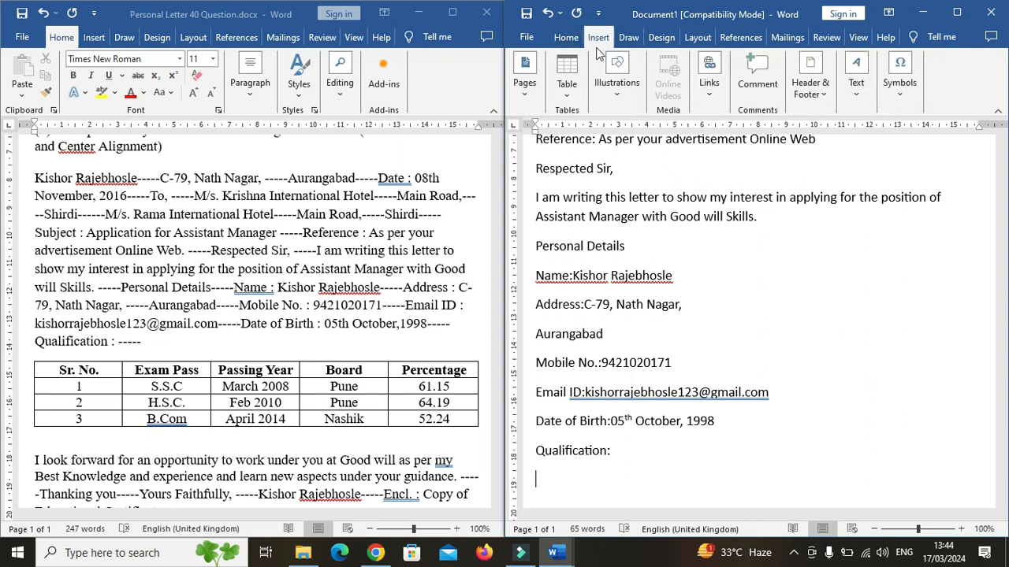
pyautogui.click(571, 93)
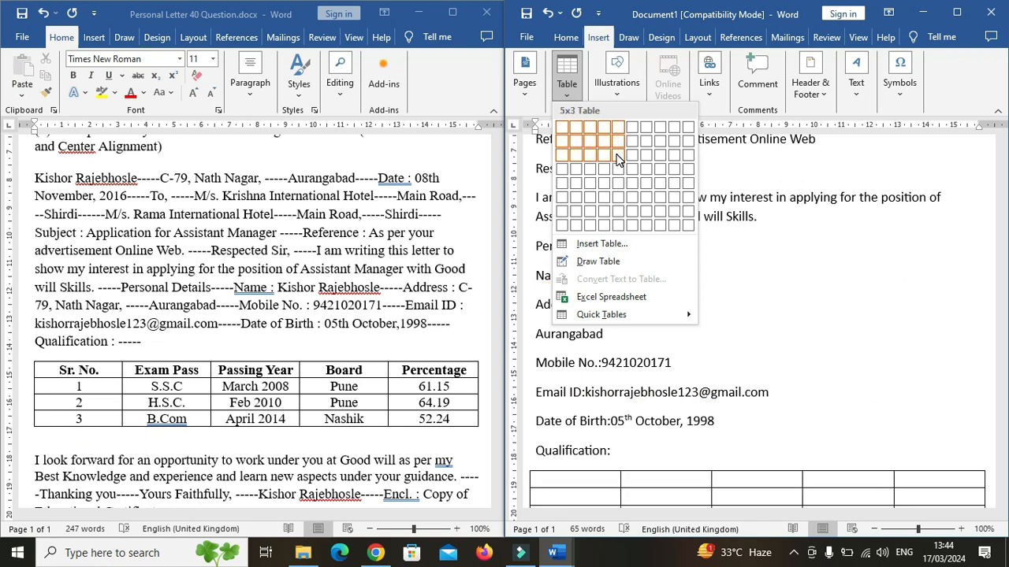
pyautogui.press('Escape')
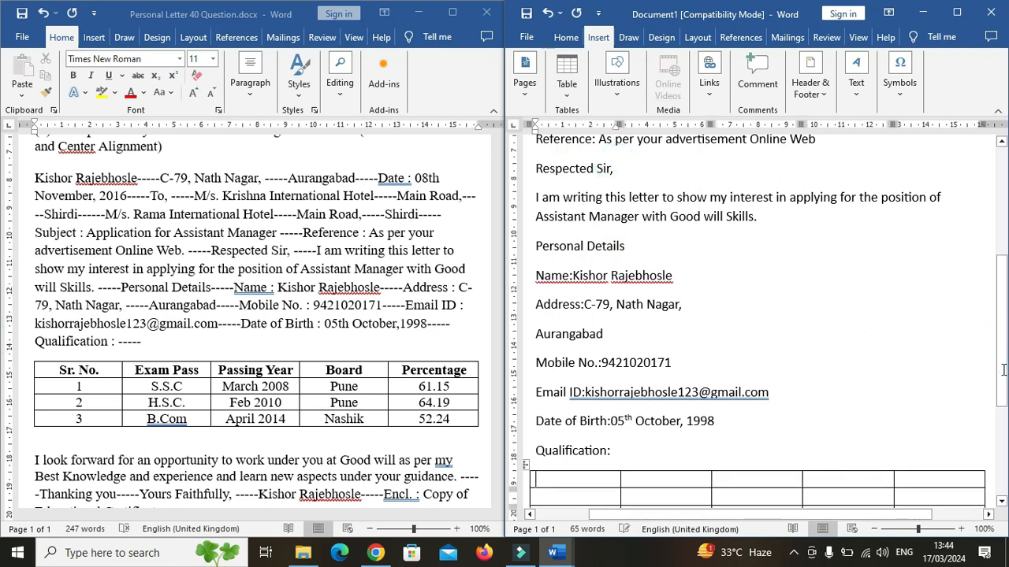
# Fill the table's header row with Sr. No., Exam Pass, Passing Year, Board and Percentage.
pyautogui.scroll(-2, 935, 398)
pyautogui.click(934, 401)
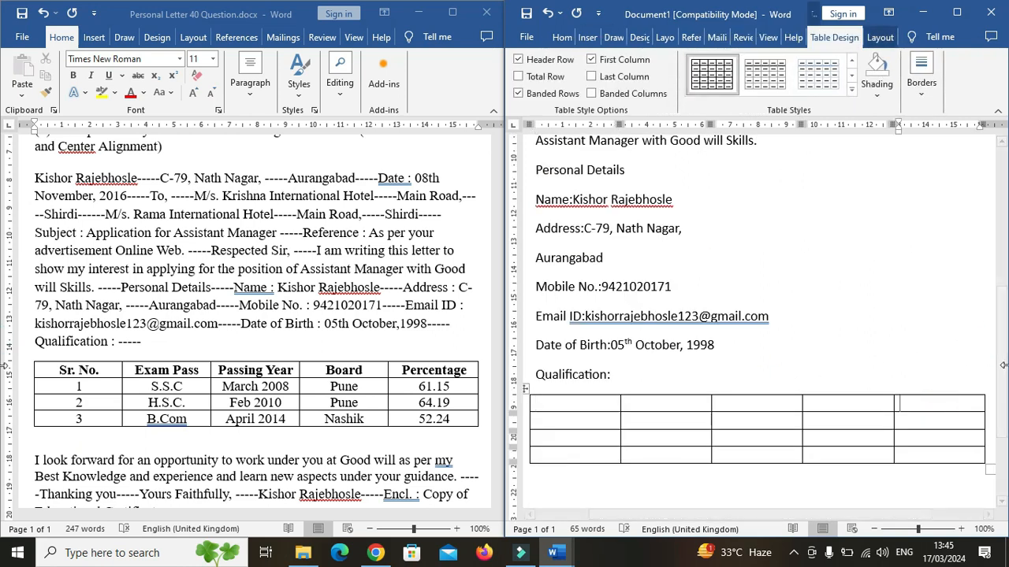
pyautogui.scroll(-1, 1005, 375)
pyautogui.click(548, 354)
pyautogui.write('S')
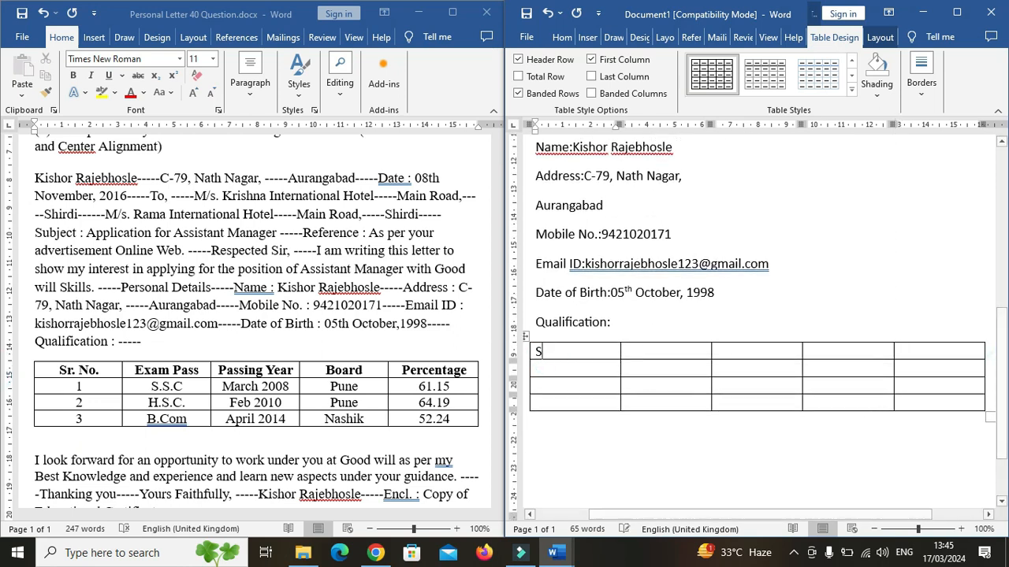
pyautogui.write('r. No')
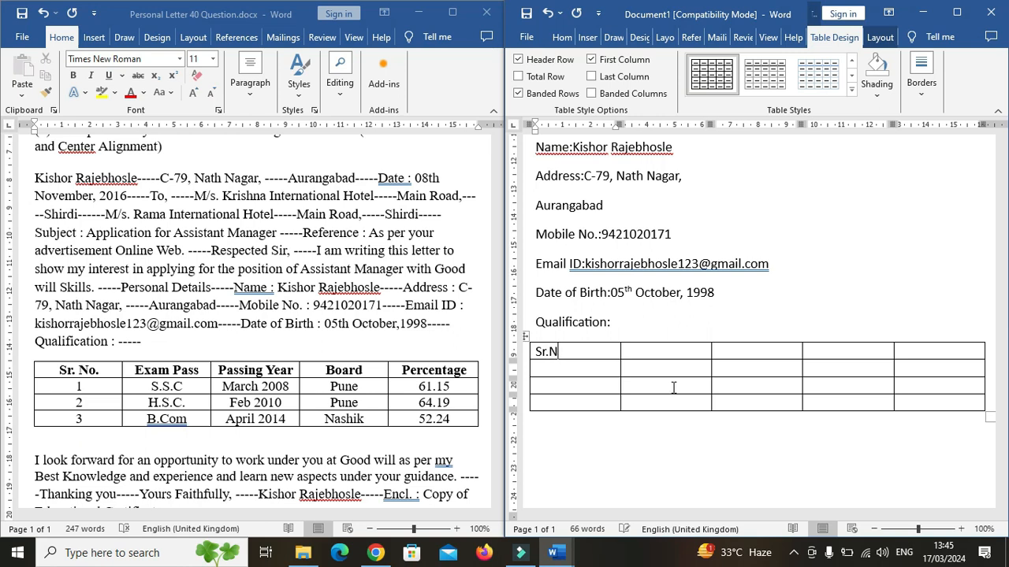
pyautogui.press('BackSpace')
pyautogui.press('BackSpace')
pyautogui.write('No.')
pyautogui.click(657, 351)
pyautogui.write('Exam Pass')
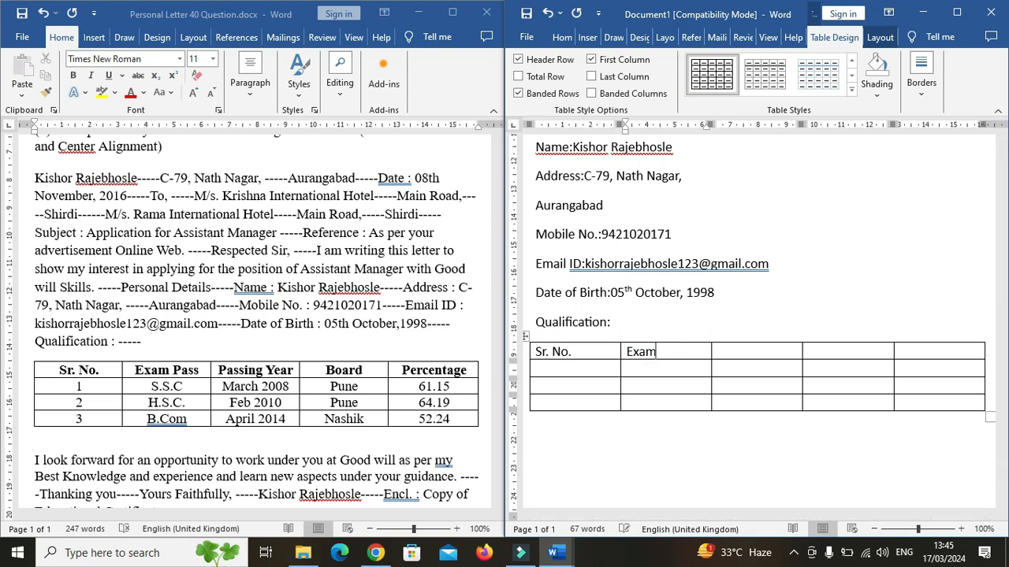
pyautogui.click(735, 356)
pyautogui.write('Passing Year')
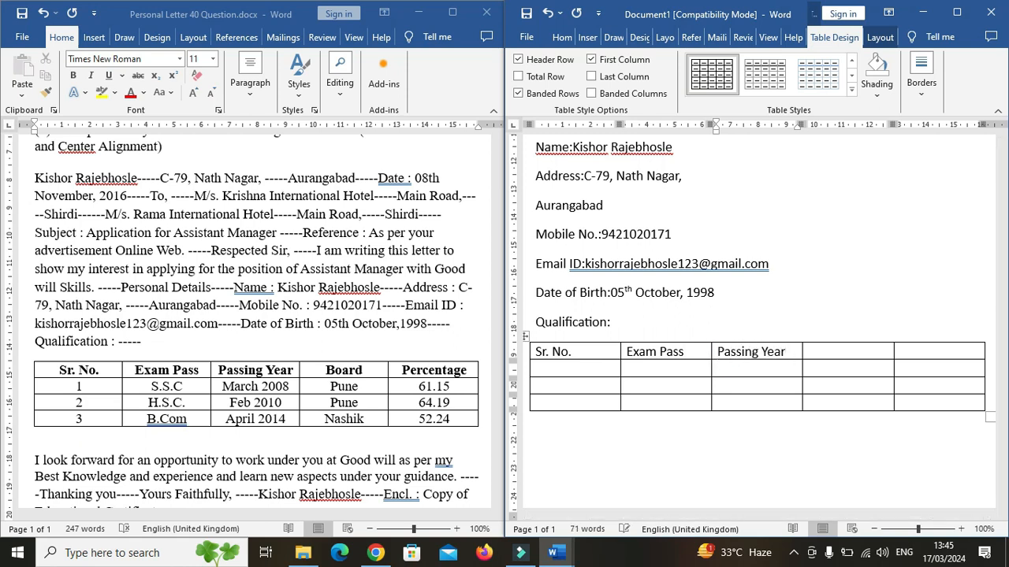
pyautogui.click(838, 352)
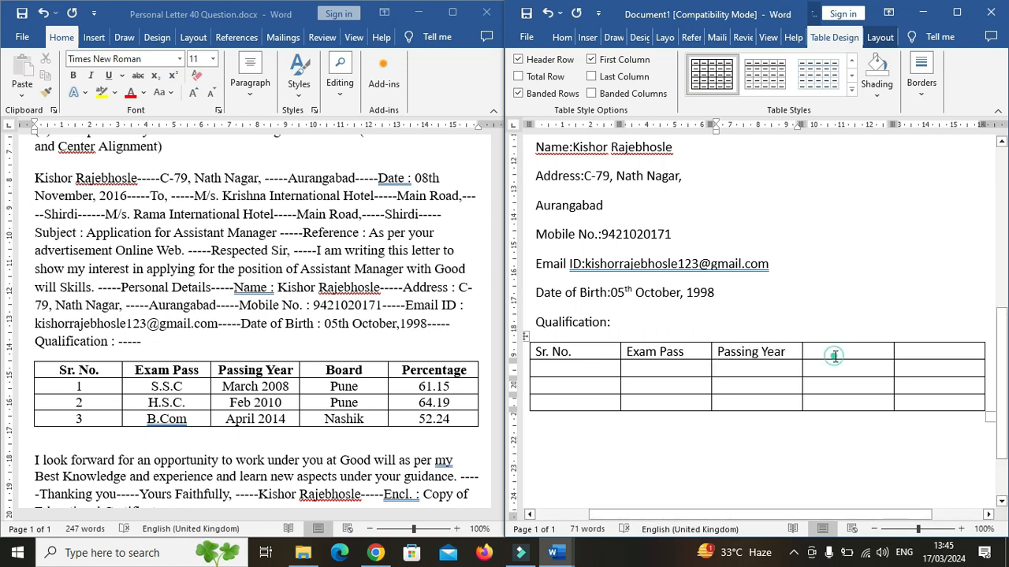
pyautogui.write('Board')
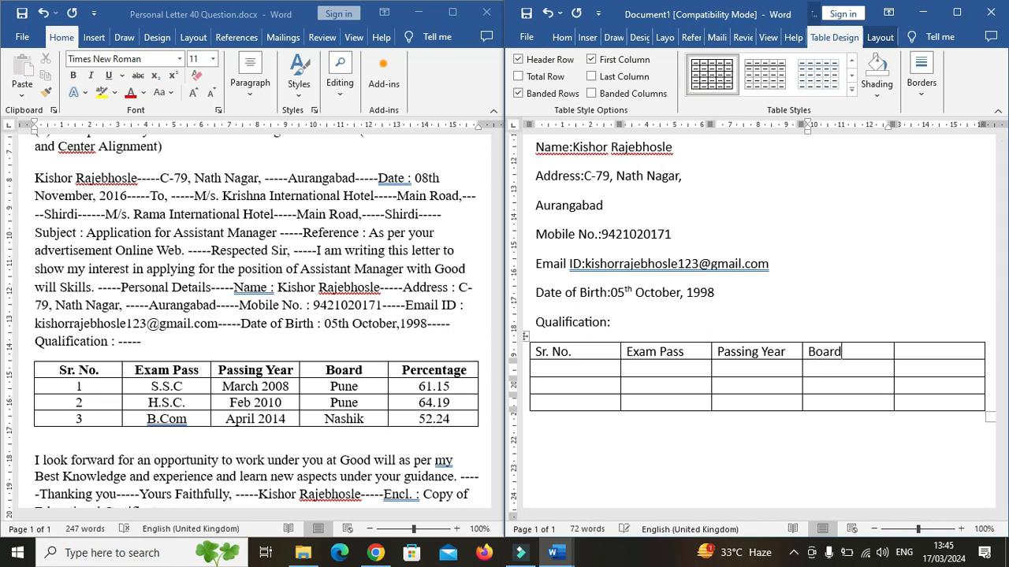
pyautogui.click(926, 352)
pyautogui.write('Percentage')
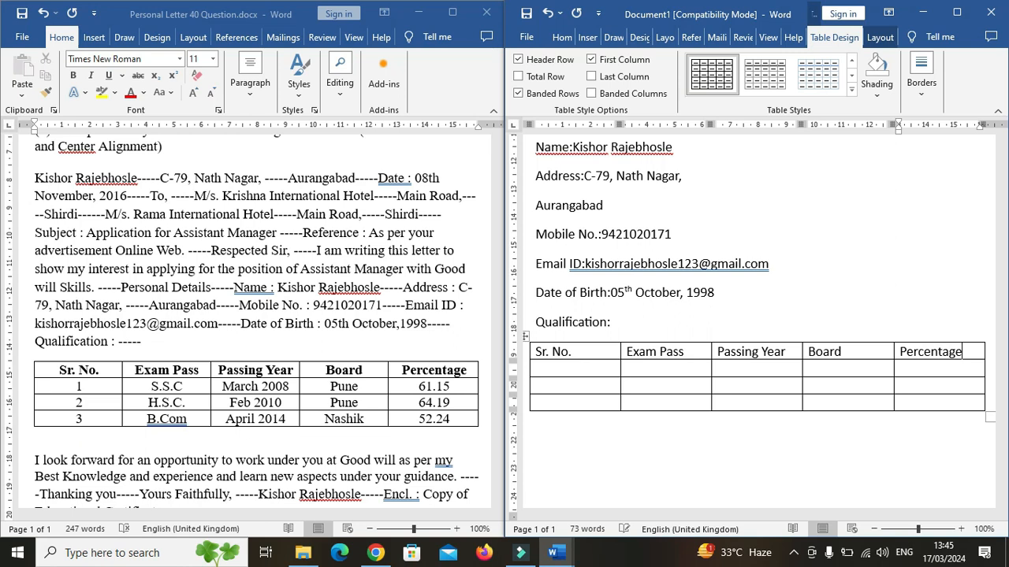
# Fill the Sr. No. column with 1, 2, 3 and the Exam Pass column with S.S.C., H.S.C., B.Com.
pyautogui.click(556, 370)
pyautogui.write('1')
pyautogui.click(552, 385)
pyautogui.write('2')
pyautogui.click(544, 403)
pyautogui.write('3')
pyautogui.click(662, 369)
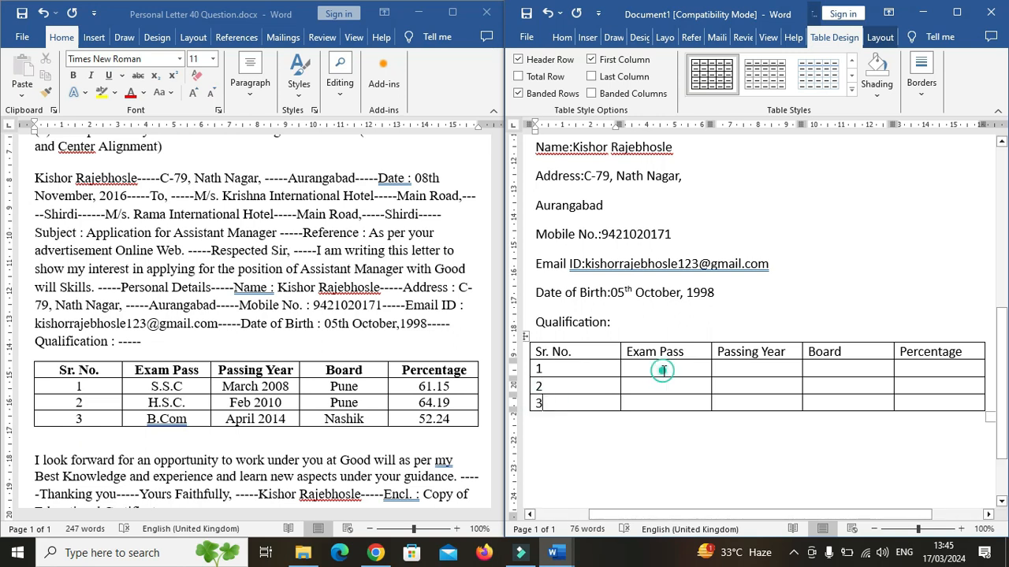
pyautogui.write('S.S.C.')
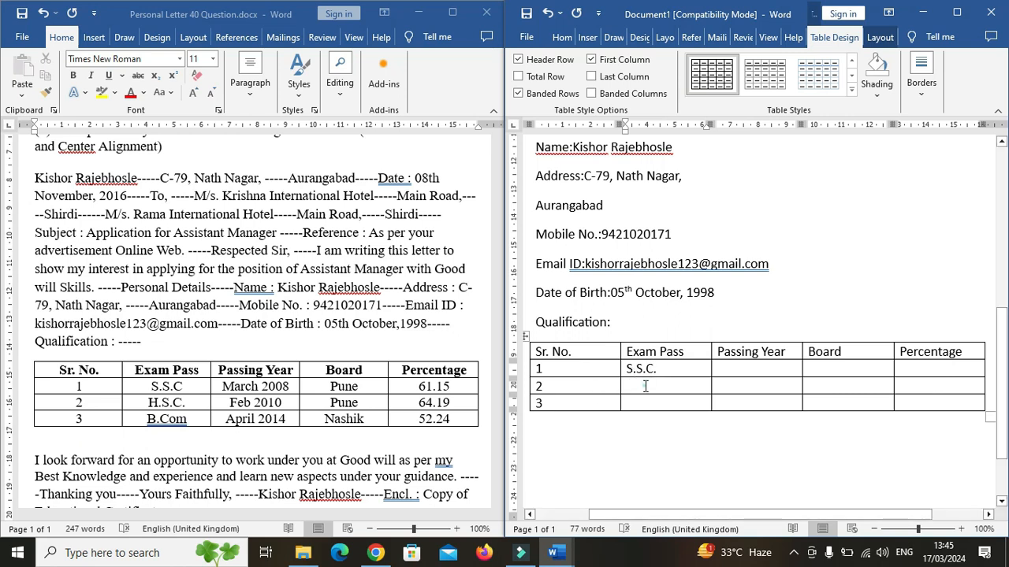
pyautogui.click(643, 386)
pyautogui.write('H.S.C.')
pyautogui.click(639, 403)
pyautogui.write('B.Com')
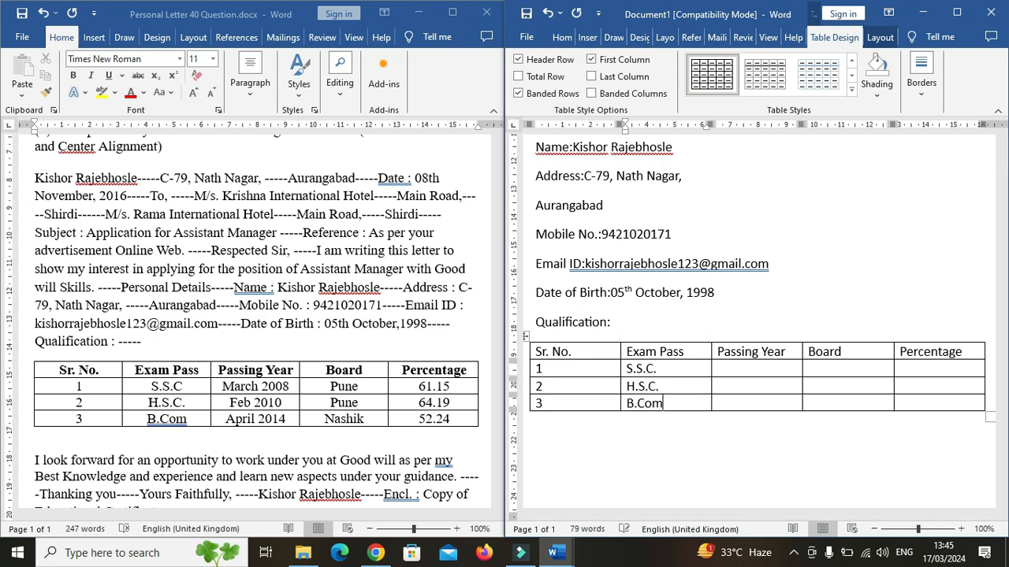
# Fill the Passing Year column with March 2008, Feb 2010 and April 2014.
pyautogui.click(748, 365)
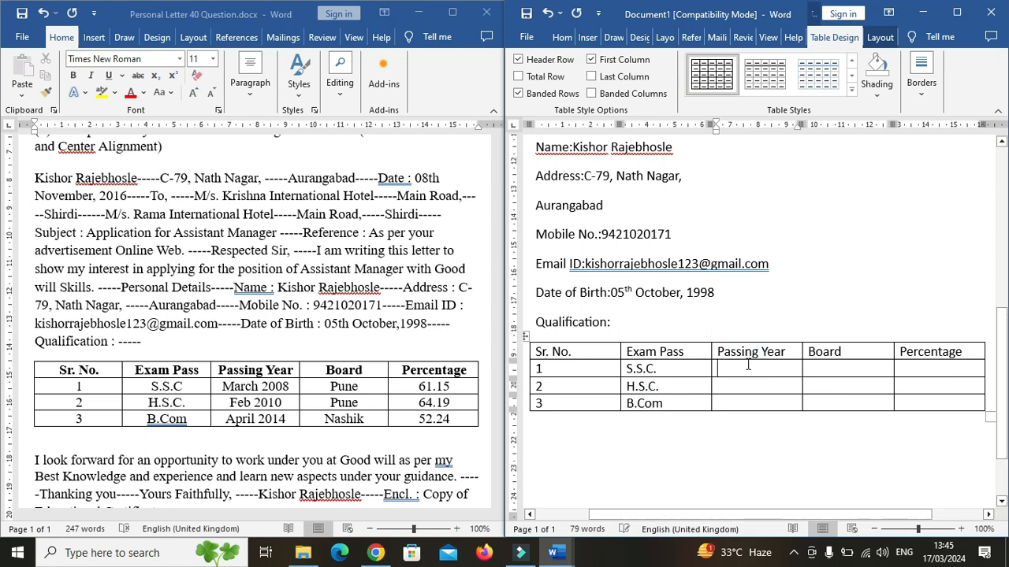
pyautogui.write('March 2008')
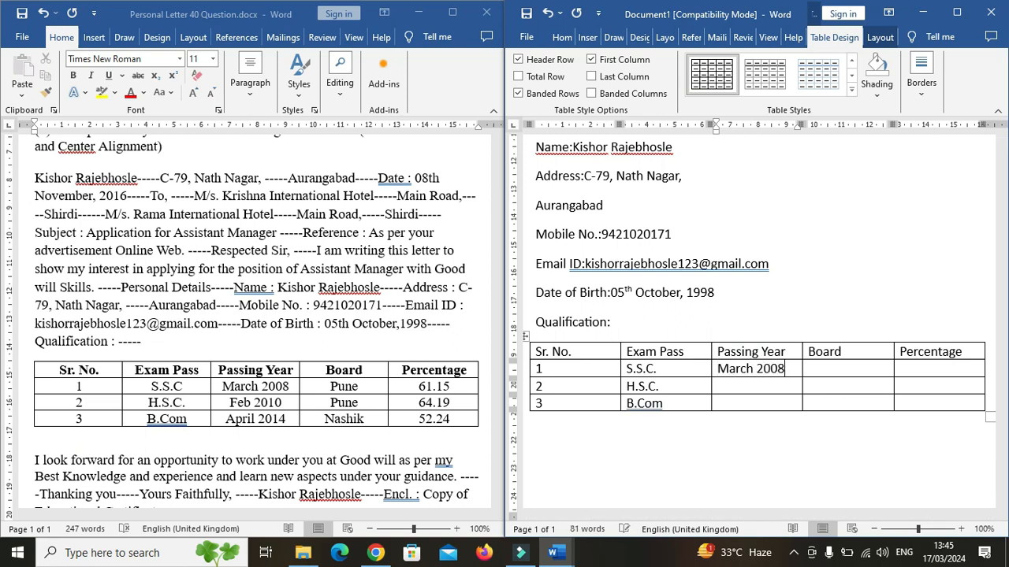
pyautogui.click(761, 383)
pyautogui.write('Feb 2010')
pyautogui.click(735, 403)
pyautogui.write('April')
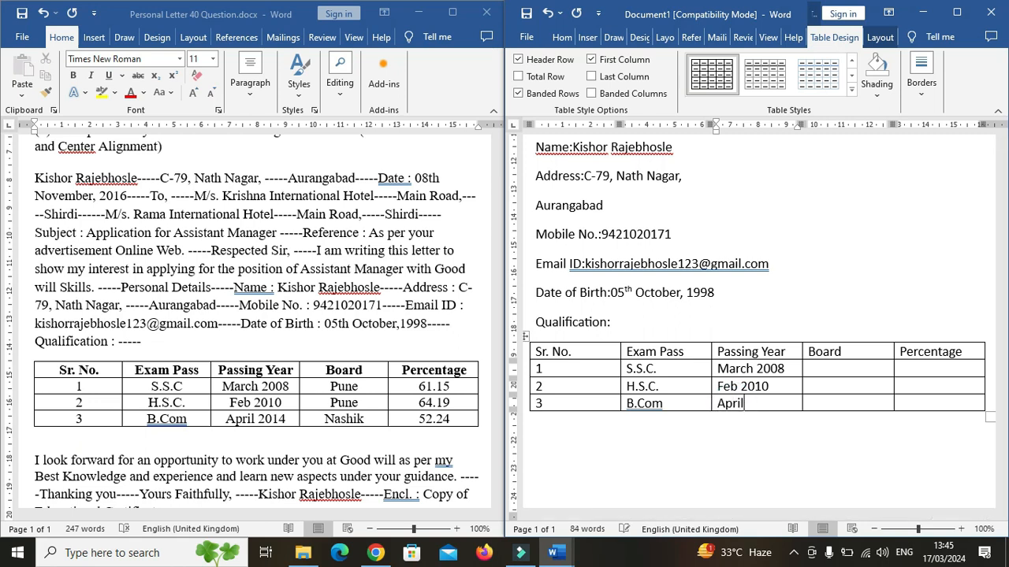
pyautogui.write(' 2014')
# Fill the Board column with Pune, Pune and Nashik.
pyautogui.click(841, 370)
pyautogui.write('Pune')
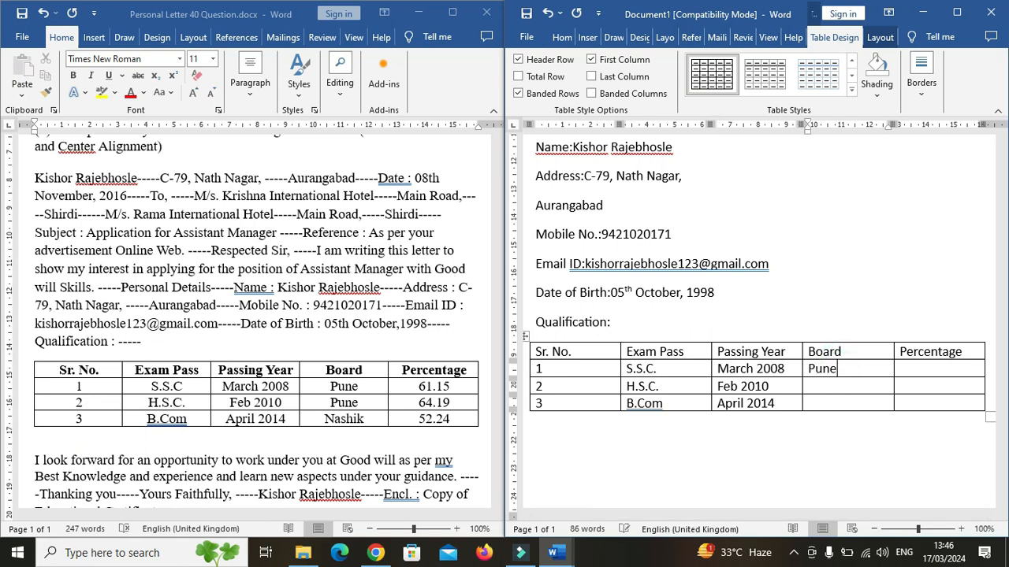
pyautogui.click(822, 388)
pyautogui.write('Pune')
pyautogui.click(822, 404)
pyautogui.write('Nashik')
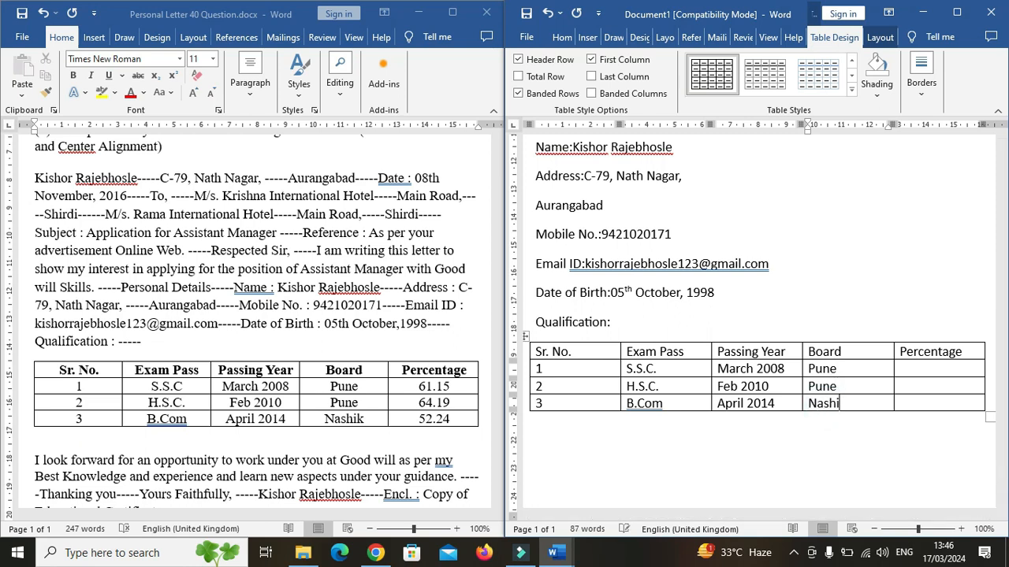
# Fill the Percentage column with 61.15, 64.19 and 52.24.
pyautogui.click(931, 369)
pyautogui.write('61.15')
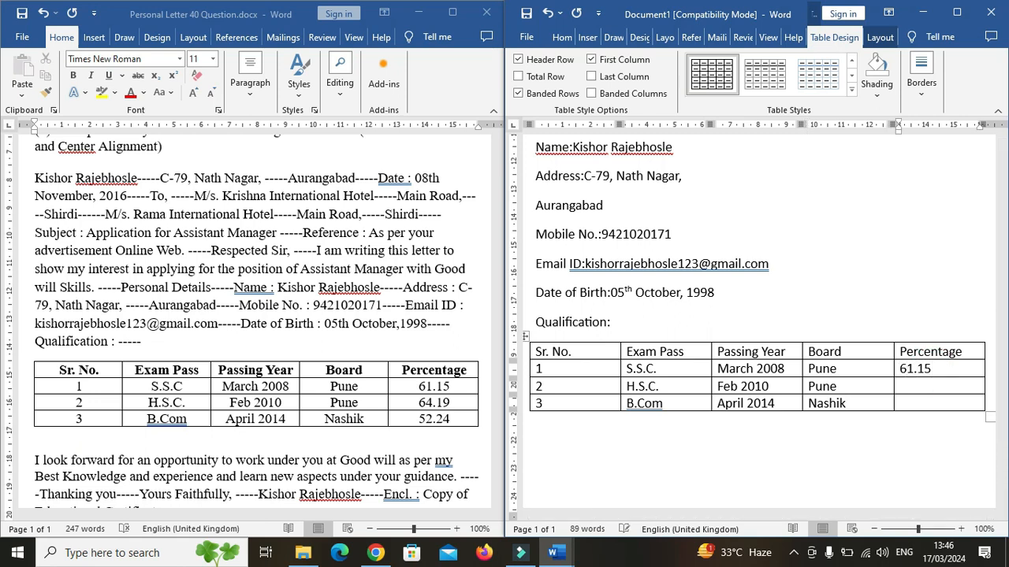
pyautogui.click(932, 387)
pyautogui.write('64.19')
pyautogui.click(920, 405)
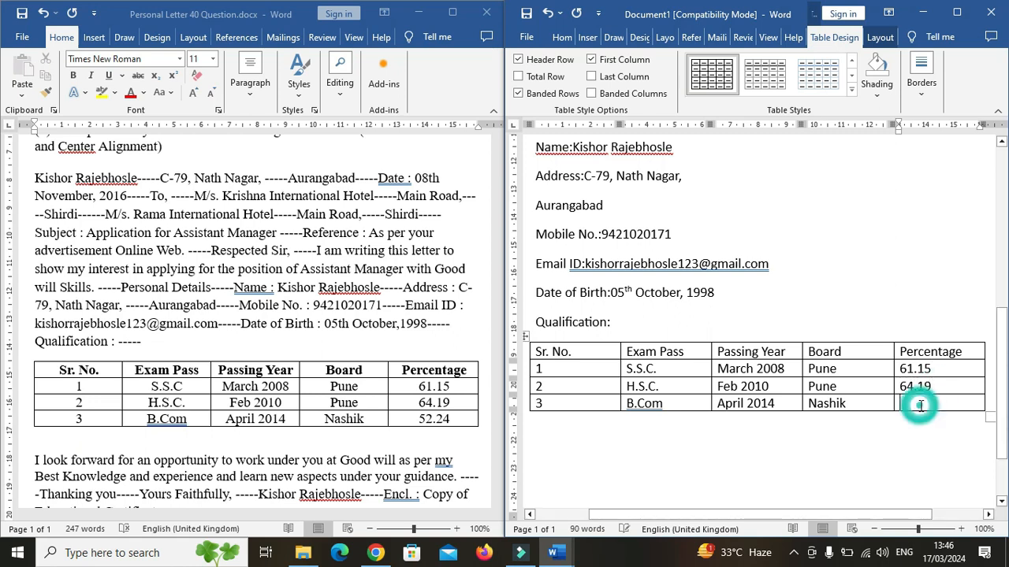
pyautogui.write('52.24')
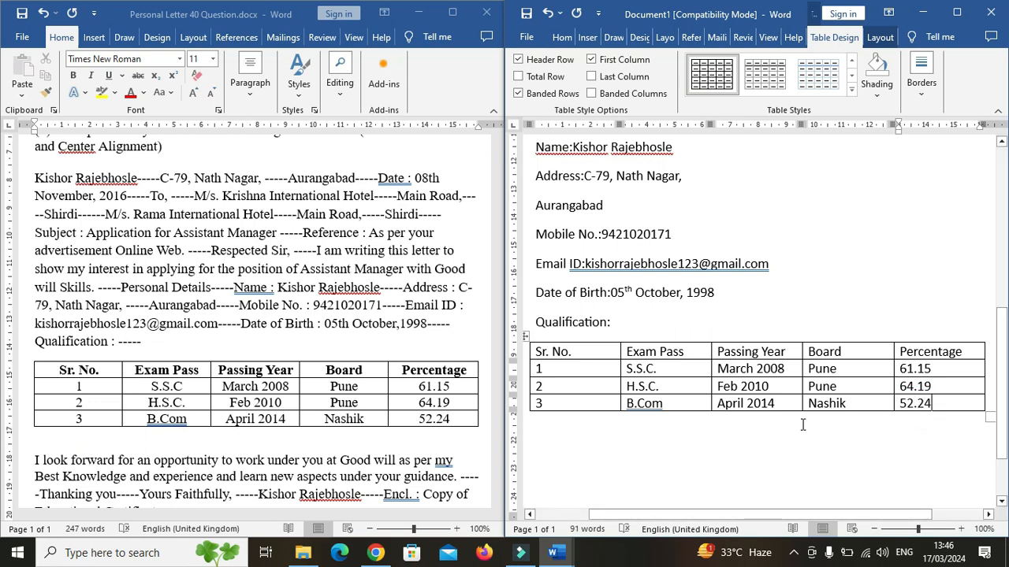
# Below the table, type the closing paragraph "I look forward for an opportunity to work under you at Good will as per my Best Knowledge and experience and learn new aspects under your guidance.".
pyautogui.click(643, 446)
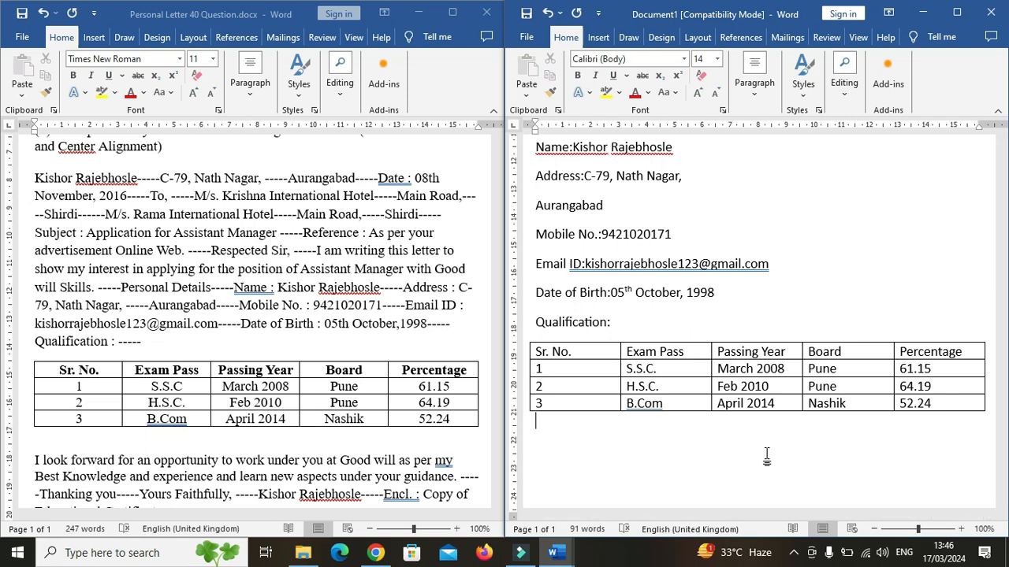
pyautogui.write('I look forma')
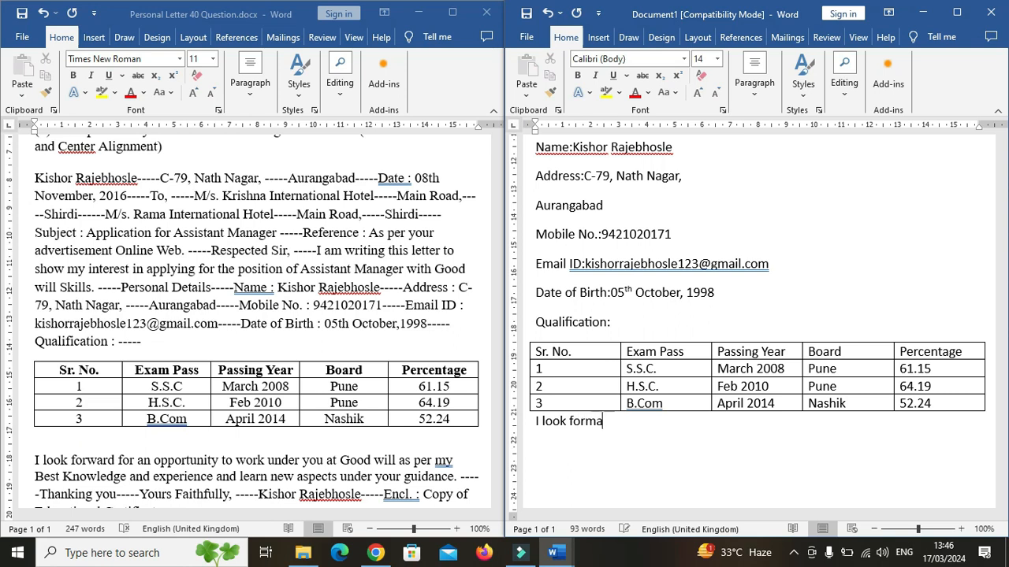
pyautogui.press('BackSpace')
pyautogui.press('BackSpace')
pyautogui.write('ward')
pyautogui.write(' for a')
pyautogui.write('op')
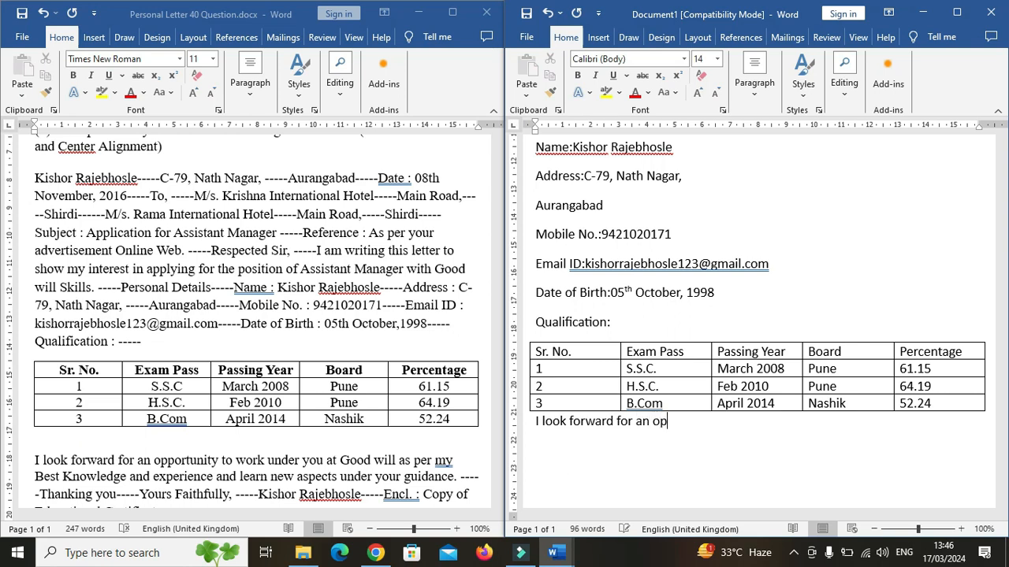
pyautogui.write('portunity to w')
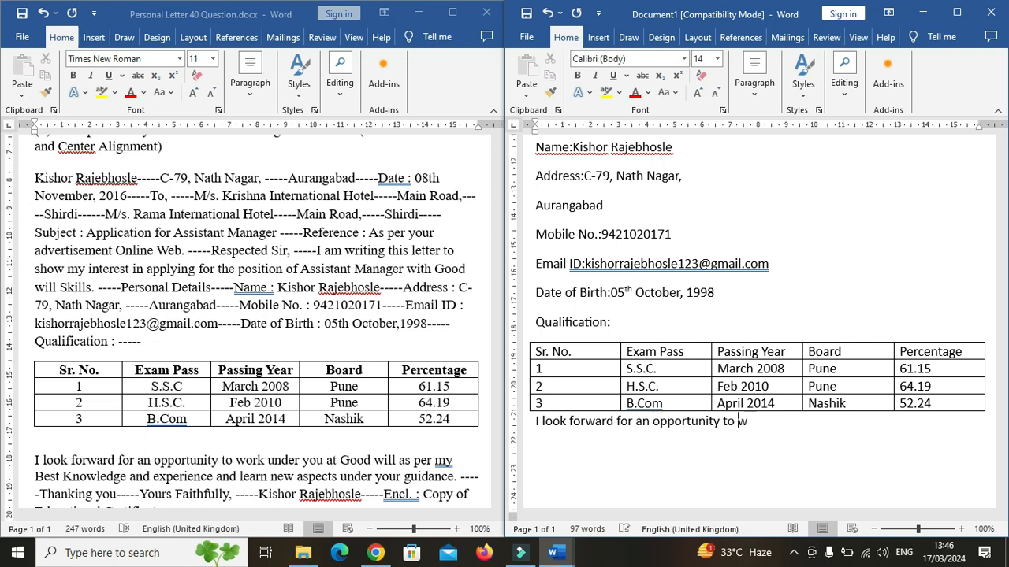
pyautogui.write('ork under you at Goo')
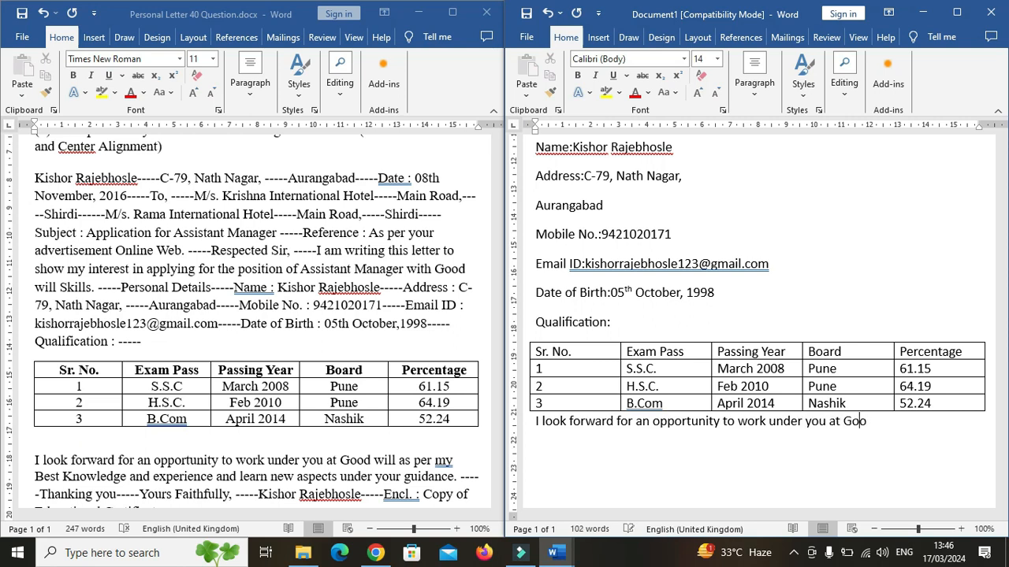
pyautogui.write('d will as per my Best Knowledge and experience an dlea')
pyautogui.press('BackSpace')
pyautogui.press('BackSpace')
pyautogui.press('BackSpace')
pyautogui.press('BackSpace')
pyautogui.press('BackSpace')
pyautogui.write('d learn')
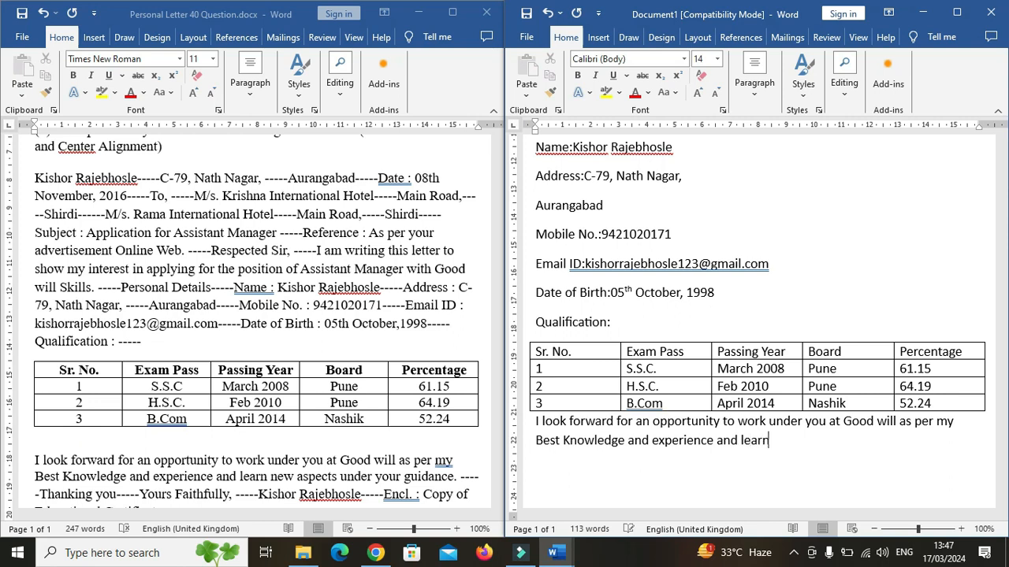
pyautogui.write(' new aspects under your gui')
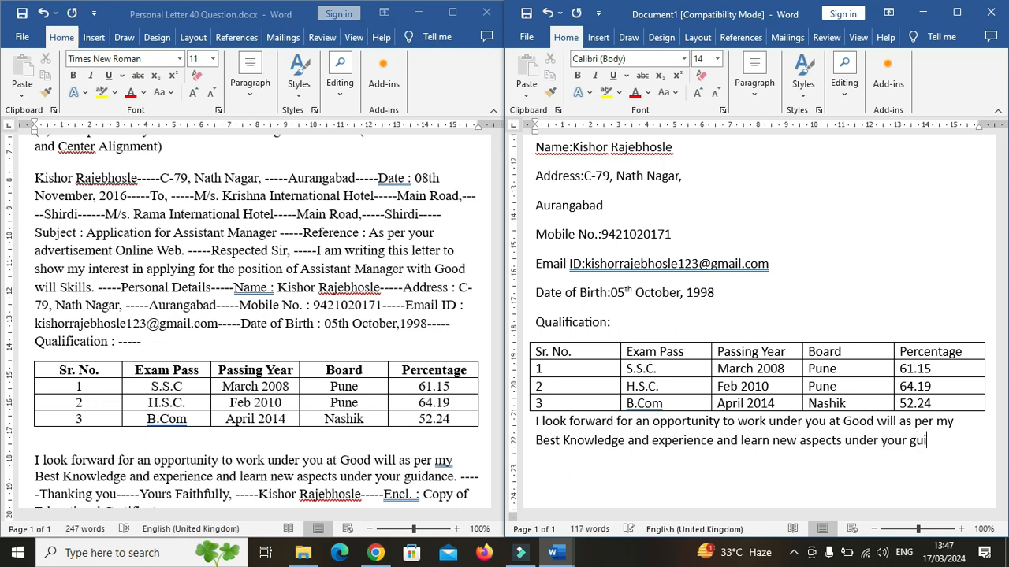
pyautogui.write('dance. ')
pyautogui.write('T')
pyautogui.write('hnakin')
# Add the lines "Thanking you." and "Yours Faithfully," followed by three blank lines.
pyautogui.press('BackSpace')
pyautogui.press('BackSpace')
pyautogui.press('BackSpace')
pyautogui.press('BackSpace')
pyautogui.press('BackSpace')
pyautogui.press('BackSpace')
pyautogui.write('anking you')
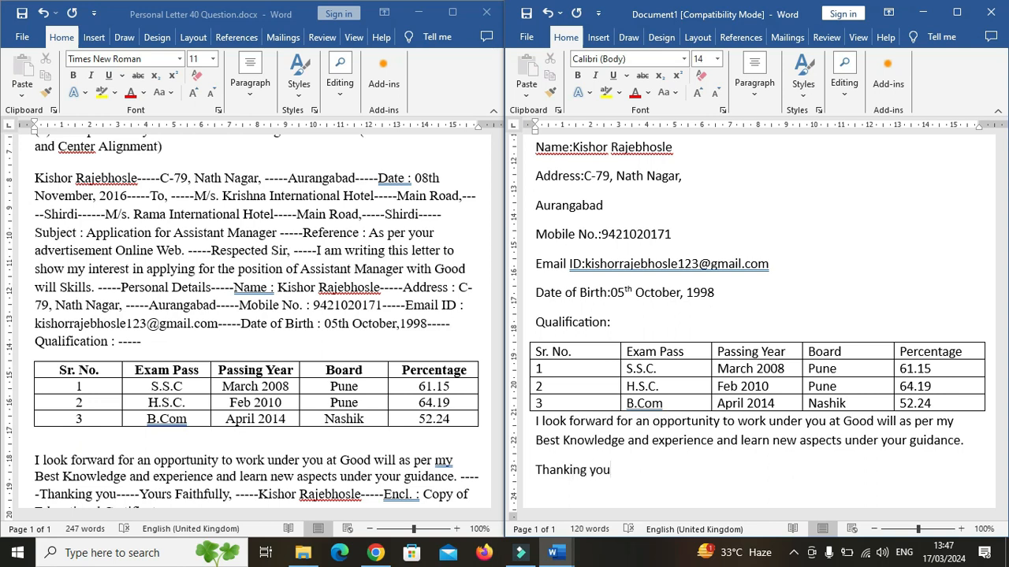
pyautogui.write('. Yours Faithfully')
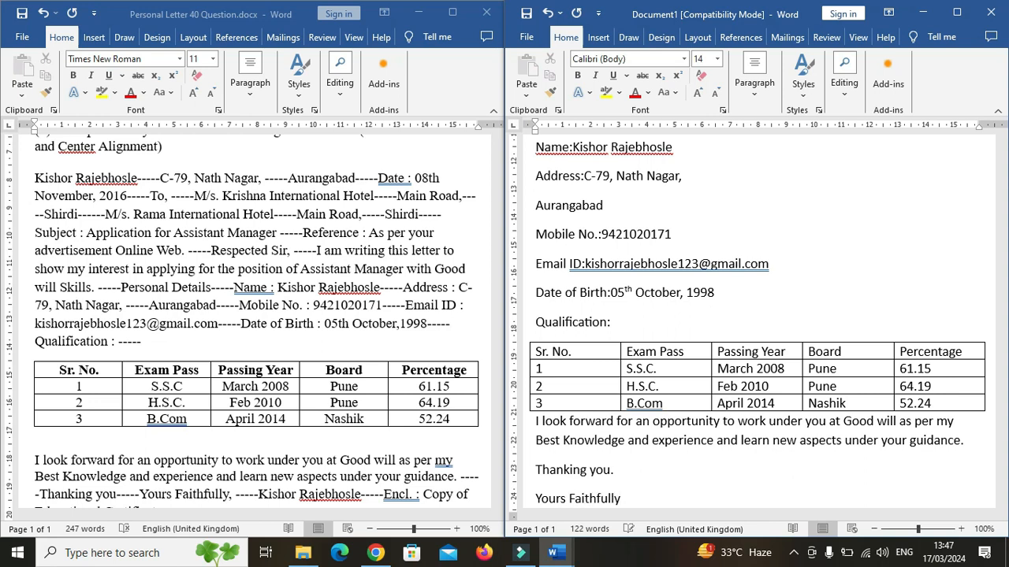
pyautogui.write(',')
pyautogui.press('Return')
pyautogui.press('Return')
pyautogui.press('Return')
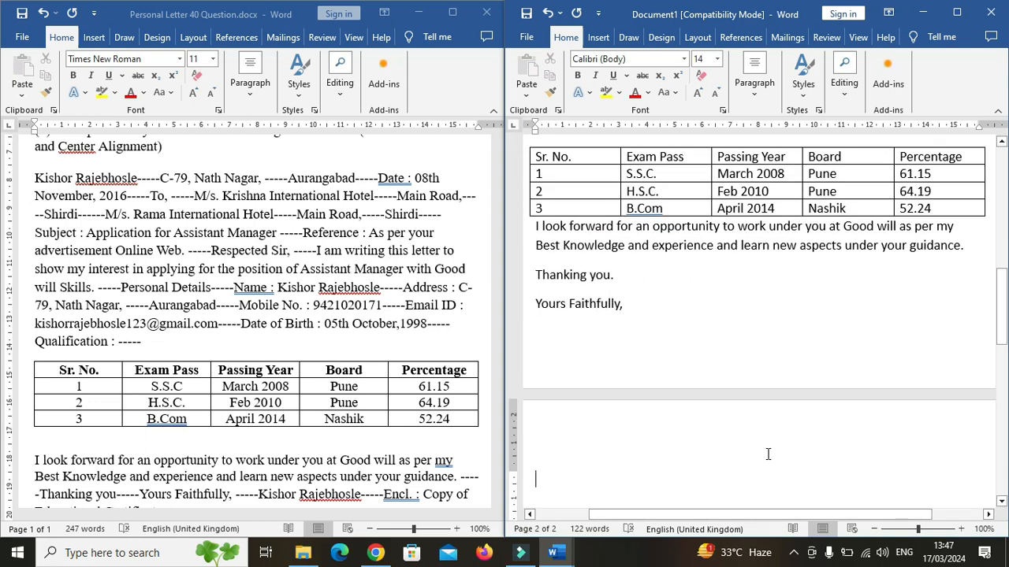
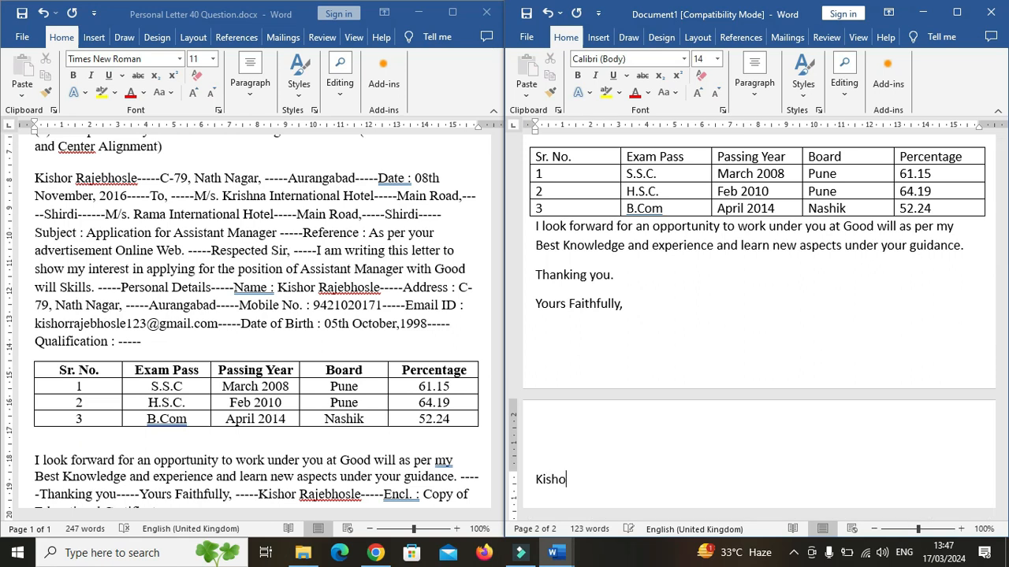
# Type the sender's name on one line and begin the enclosure line with "Encl.: Copy of".
pyautogui.press('Return')
pyautogui.write('Encl')
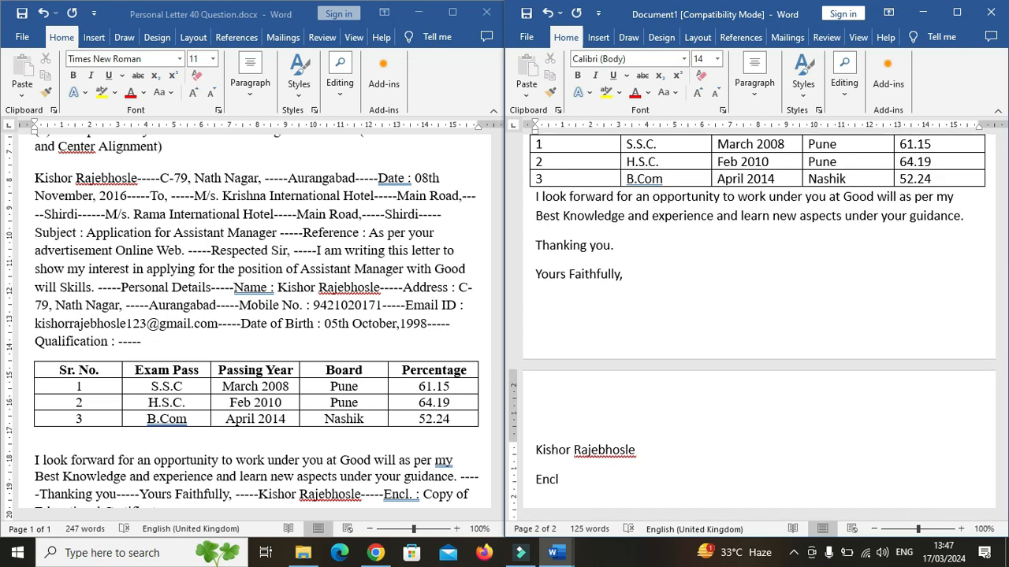
pyautogui.write('.: Copy of')
# Complete the enclosure line with "Educational Certificates." as in the source passage.
pyautogui.click(446, 473)
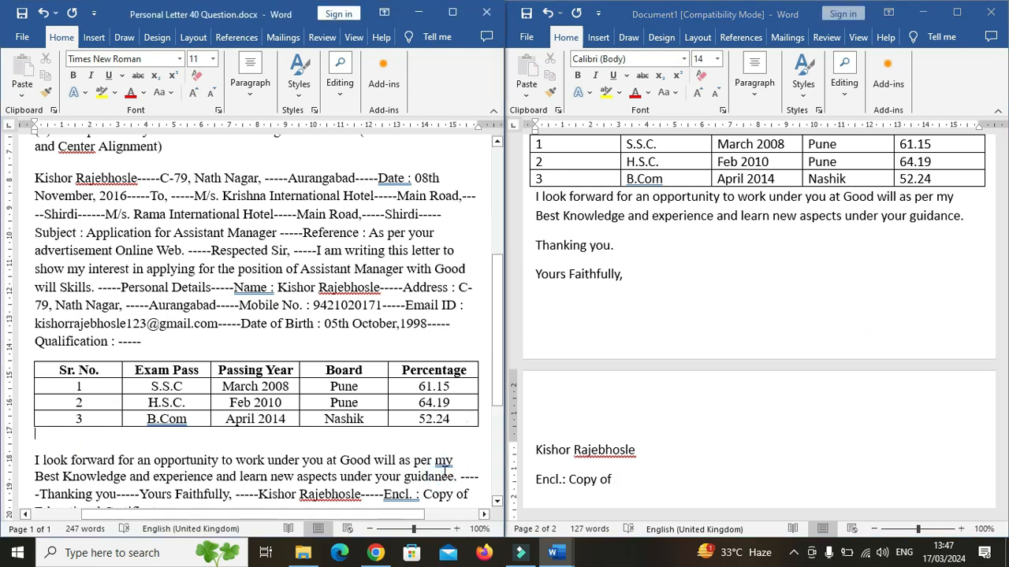
pyautogui.scroll(-1, 446, 473)
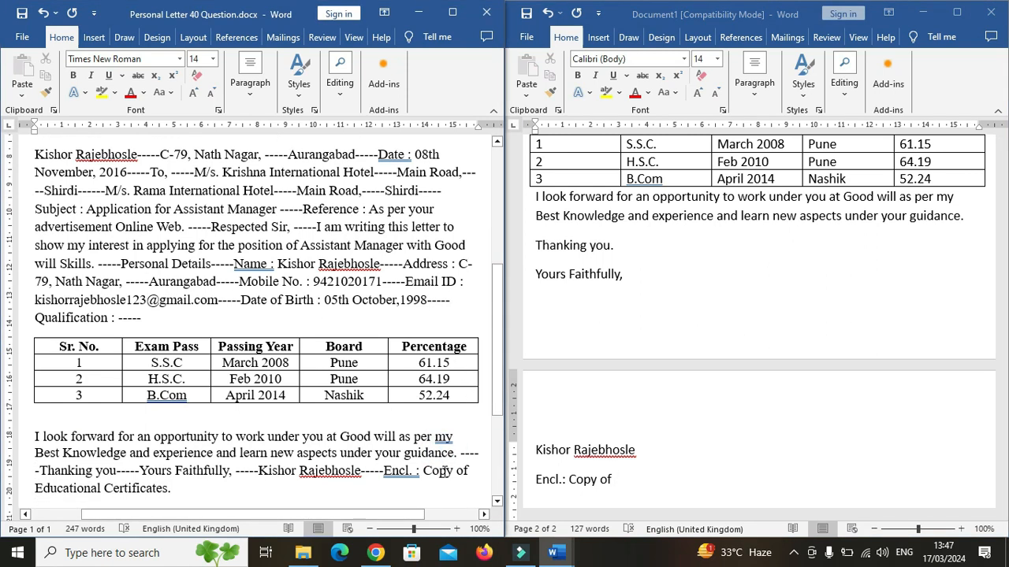
pyautogui.click(630, 478)
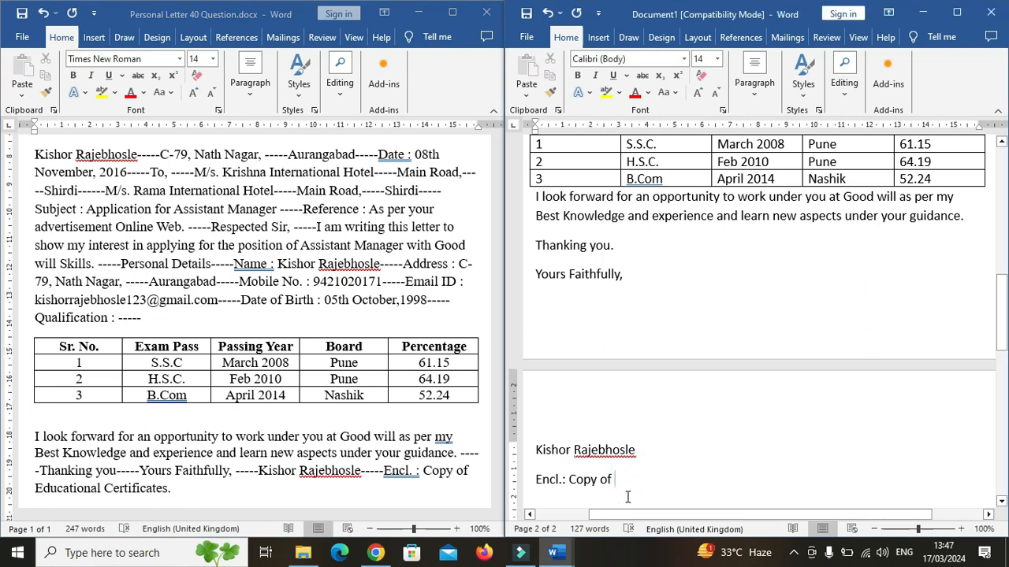
pyautogui.write('E')
pyautogui.write('d')
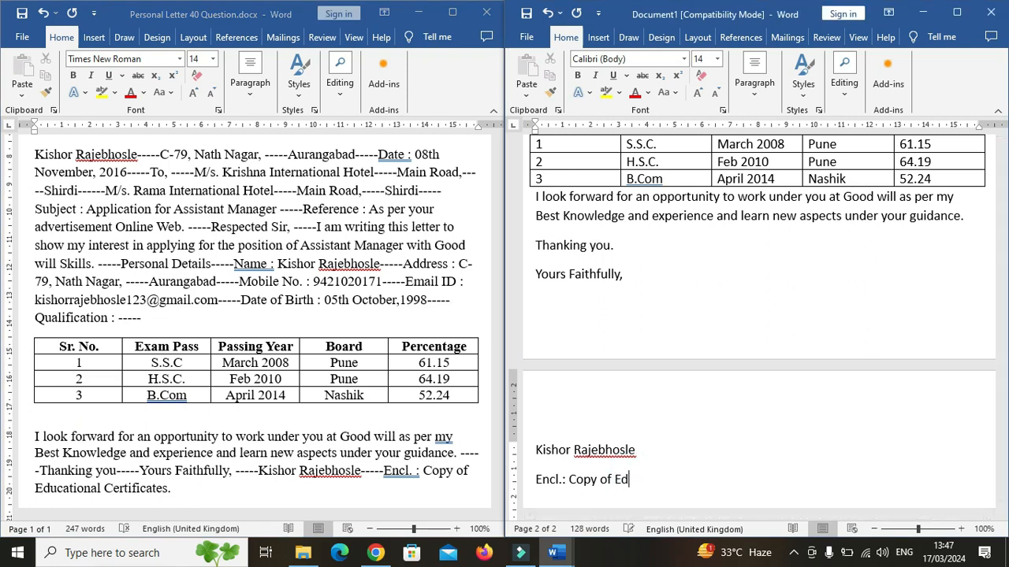
pyautogui.write('ucational Certificates.')
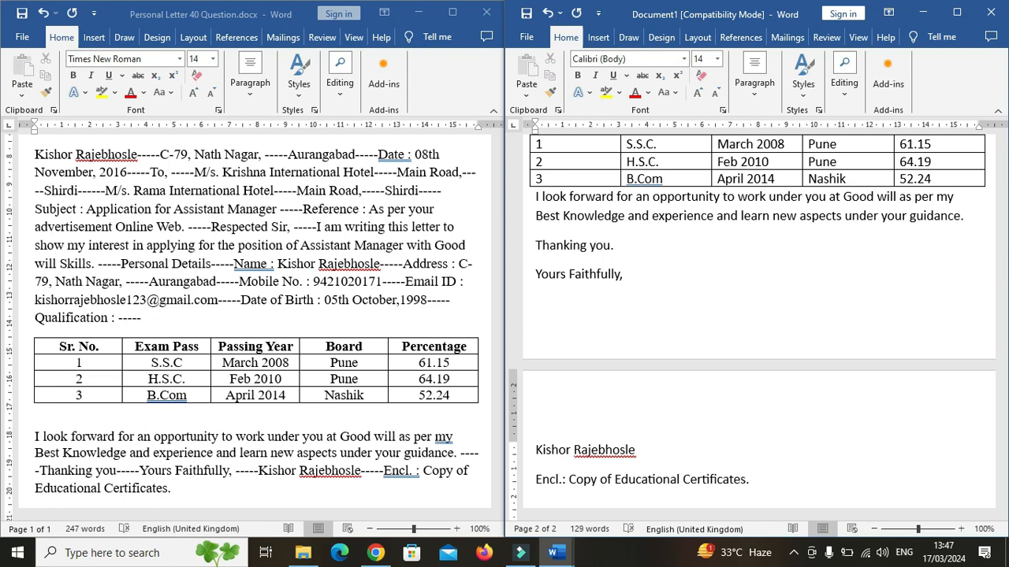
# At the top of the letter, retype the sender's name in block capital letters.
pyautogui.scroll(15, 628, 497)
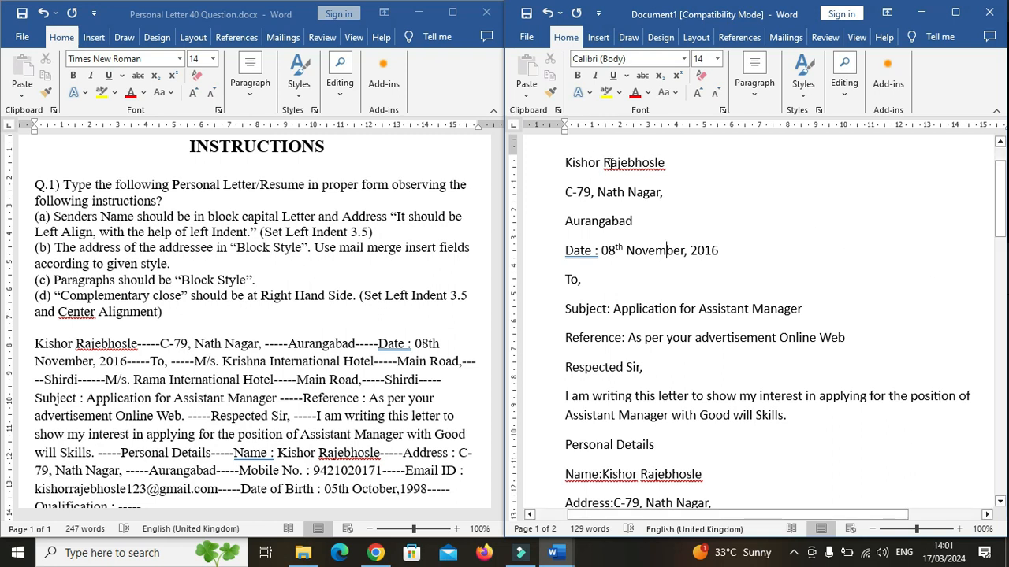
pyautogui.click(664, 164)
pyautogui.moveTo(665, 164); pyautogui.dragTo(565, 164)
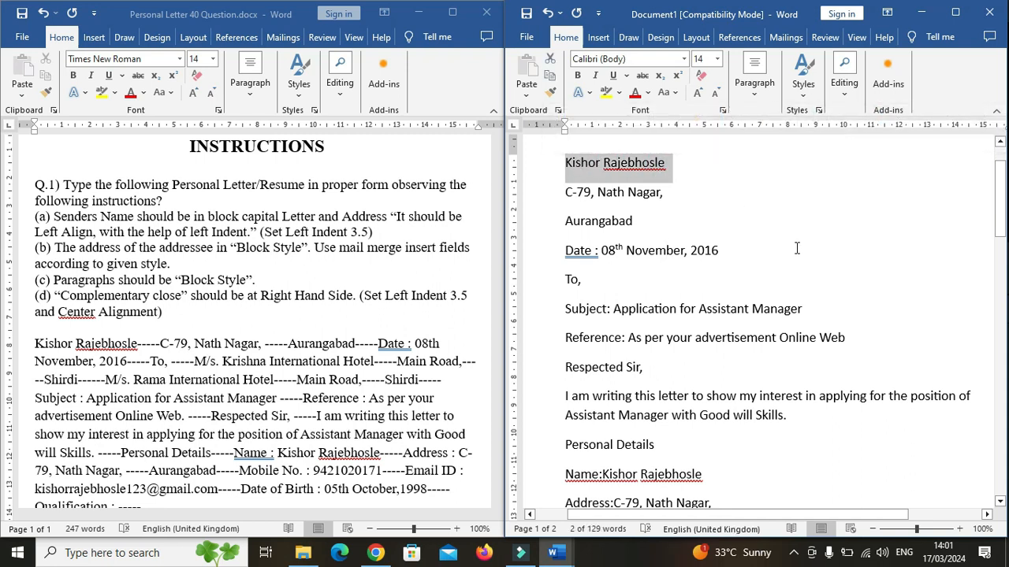
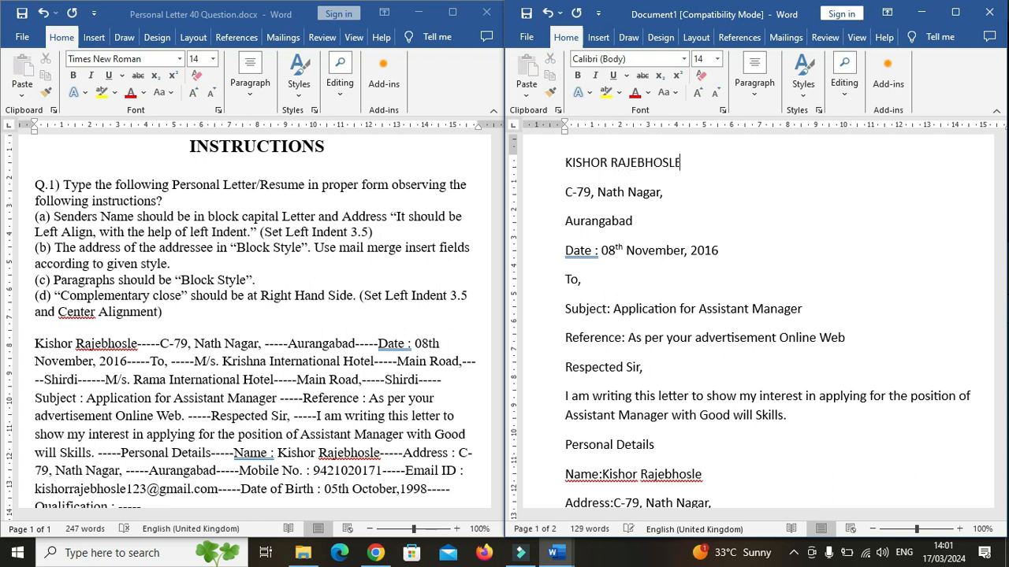
# Make the sender's name at the top of the letter bold.
pyautogui.click(747, 231)
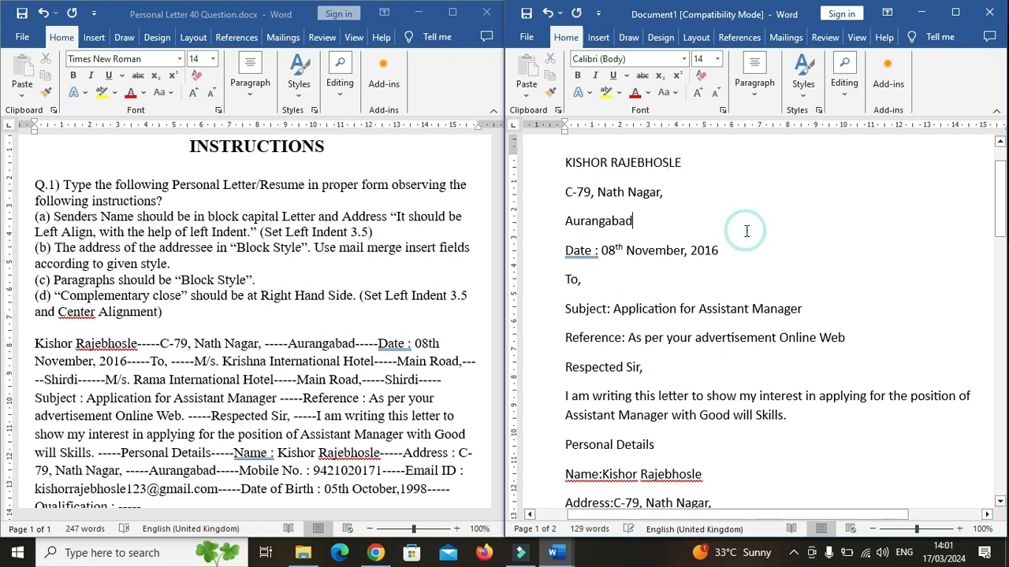
pyautogui.click(569, 194)
pyautogui.moveTo(679, 166); pyautogui.dragTo(581, 164)
pyautogui.click(682, 161)
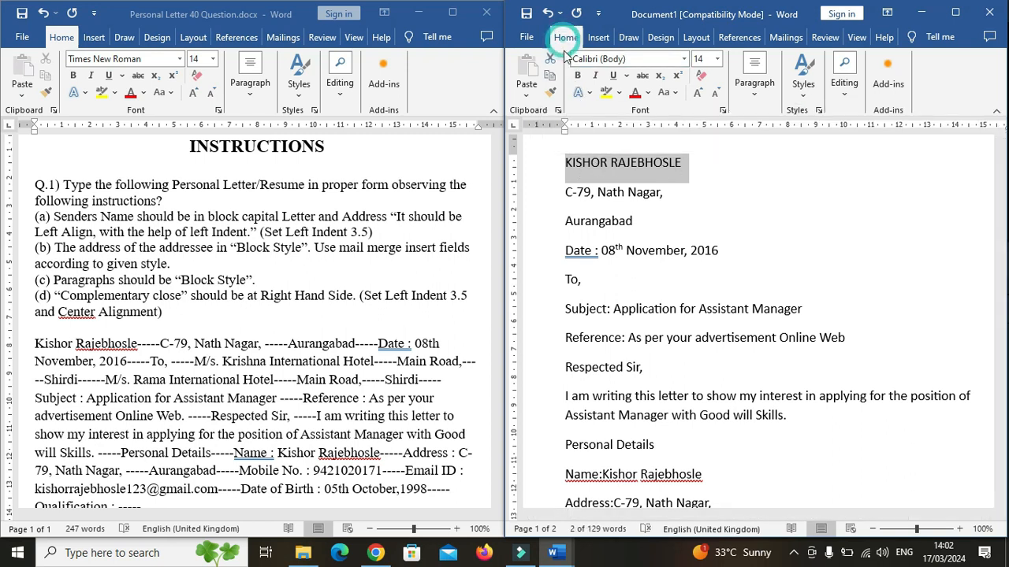
pyautogui.click(577, 75)
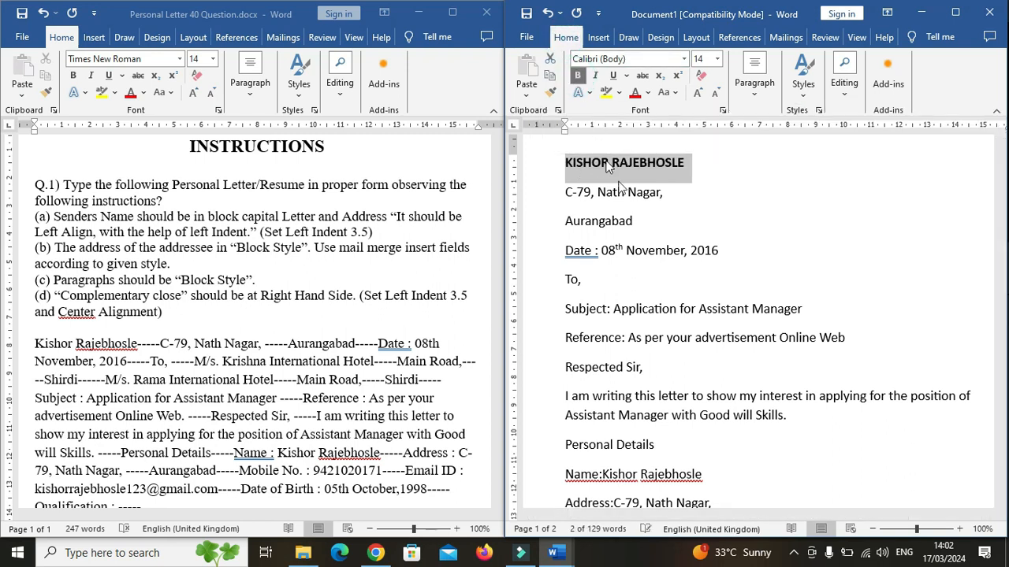
pyautogui.click(691, 176)
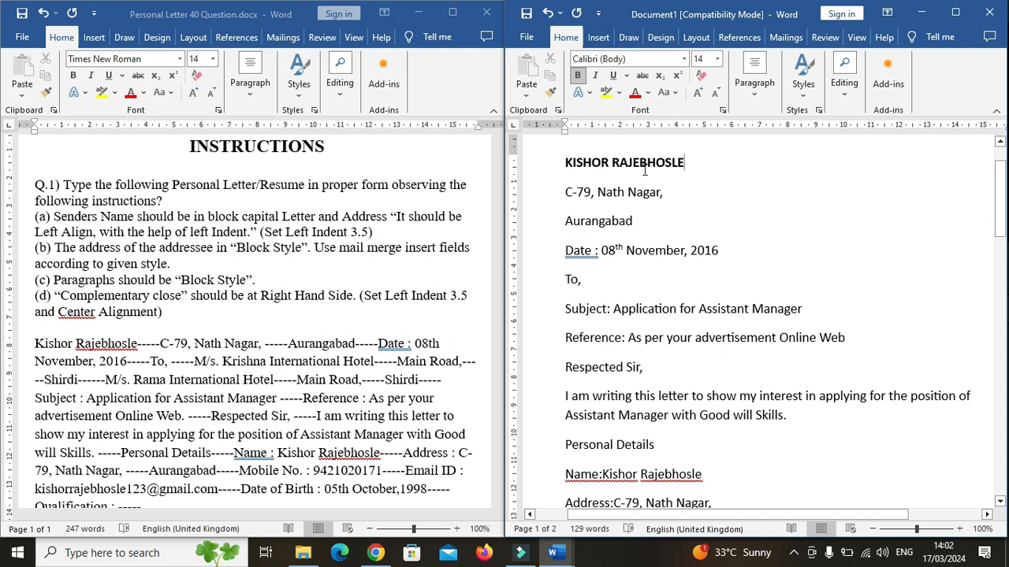
# Insert blank lines after the sender's address and after the date line.
pyautogui.click(634, 221)
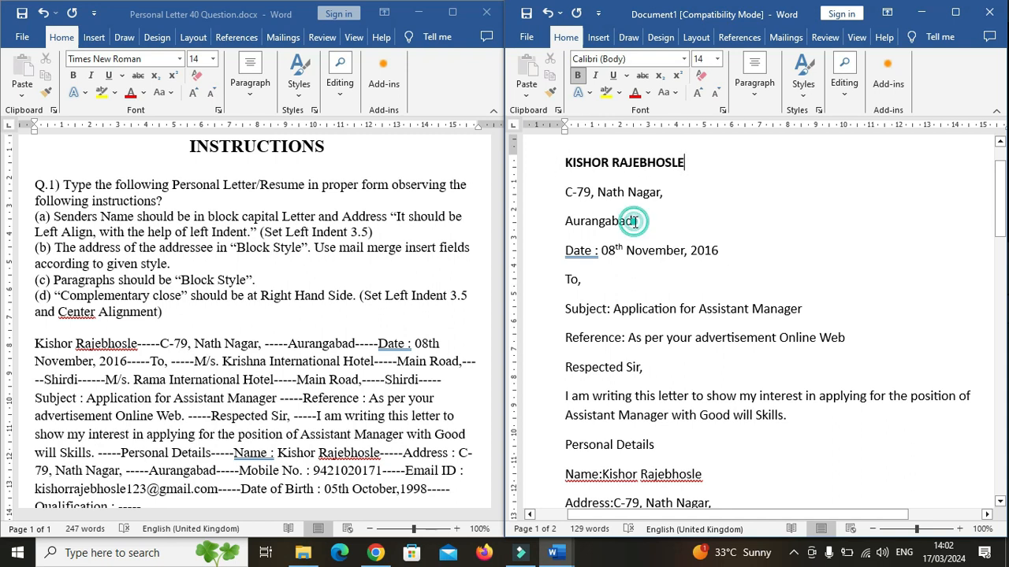
pyautogui.press('Return')
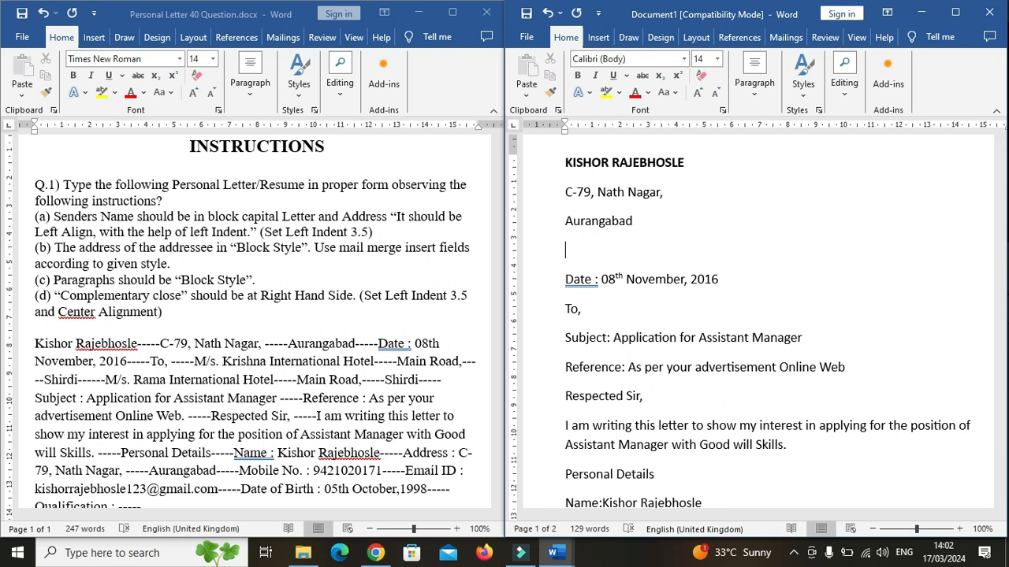
pyautogui.click(723, 285)
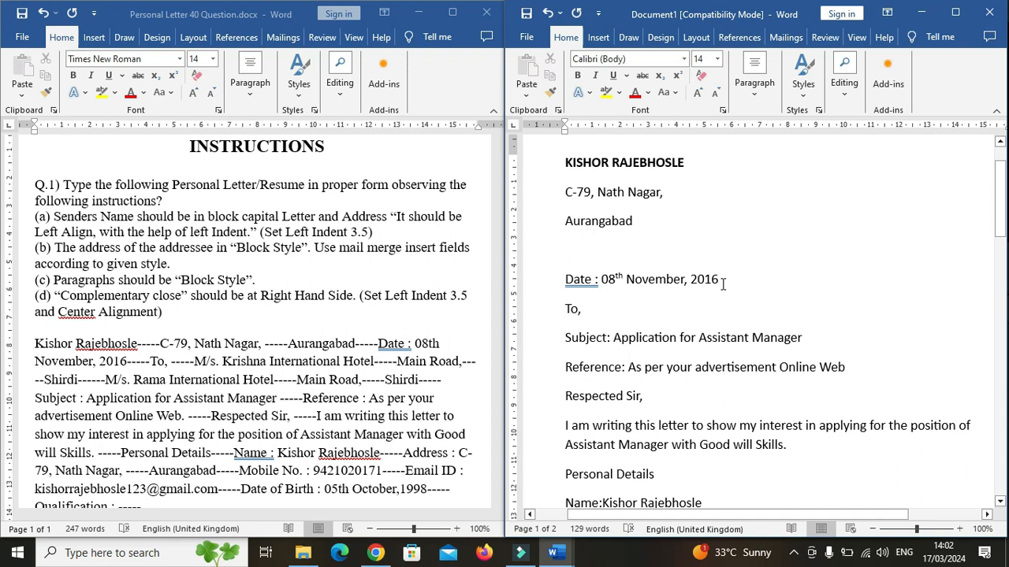
pyautogui.press('Return')
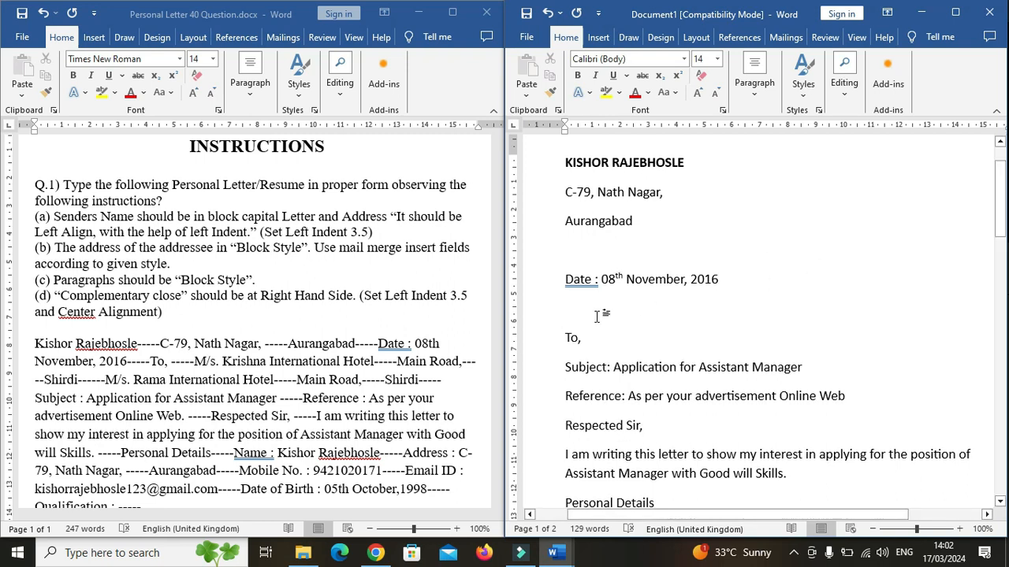
# Set a left indent of about 3.5 cm for the sender's name, address and date block.
pyautogui.moveTo(723, 280); pyautogui.dragTo(575, 174)
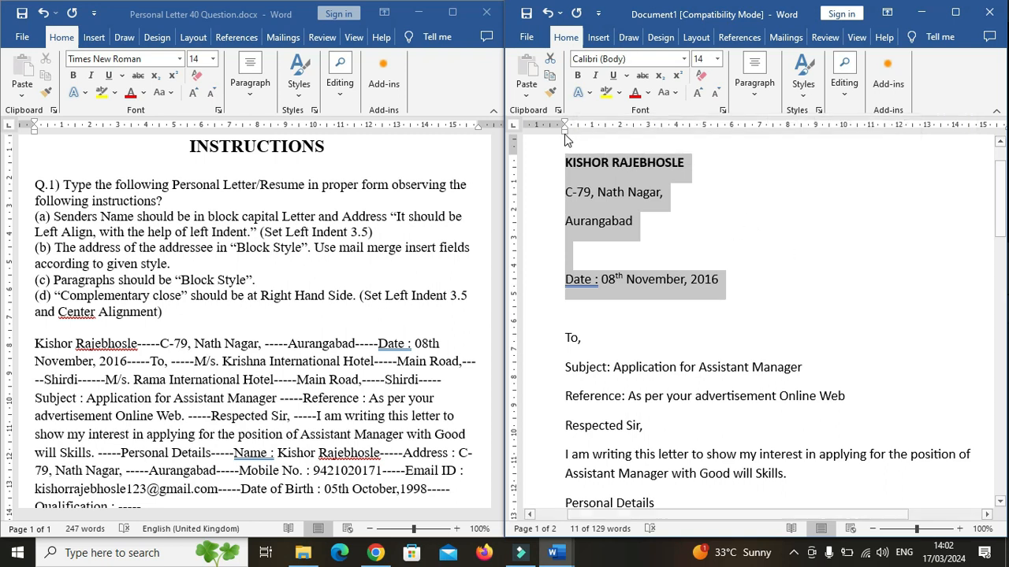
pyautogui.moveTo(565, 132)
pyautogui.mouseDown()
pyautogui.moveTo(670, 147)
pyautogui.moveTo(651, 144)
pyautogui.moveTo(660, 142)
pyautogui.mouseUp()
pyautogui.click(856, 260)
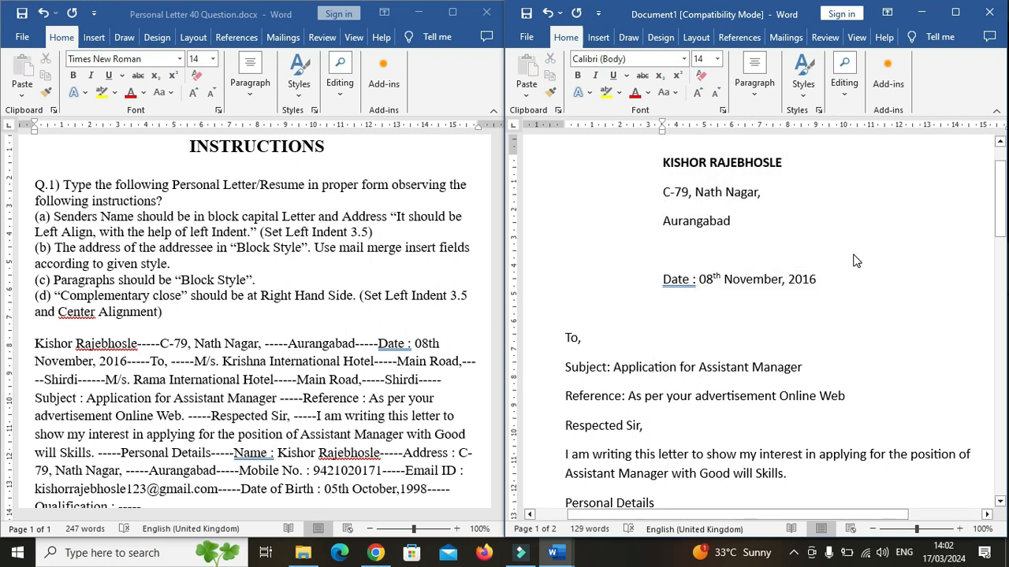
pyautogui.click(857, 37)
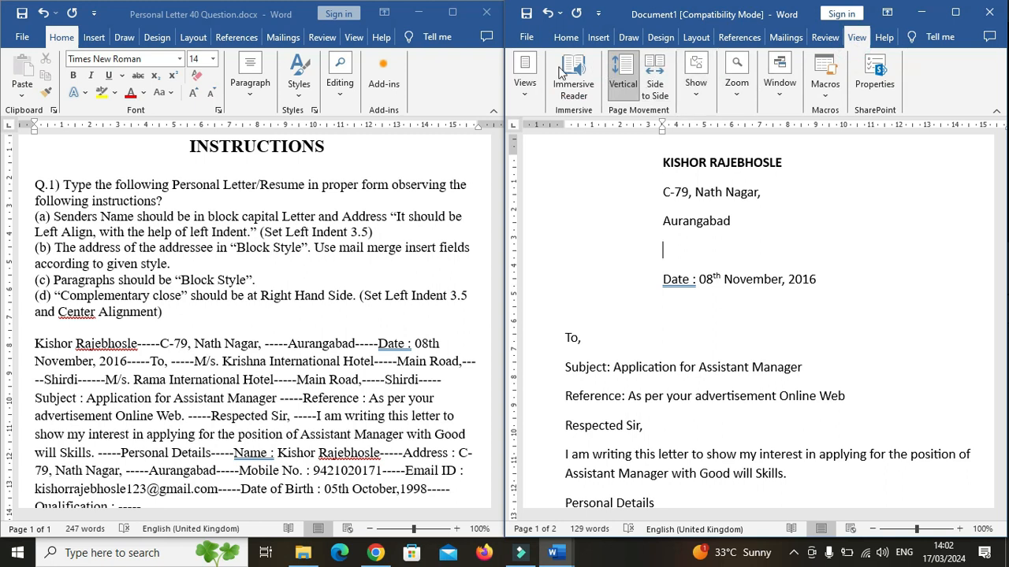
pyautogui.click(697, 90)
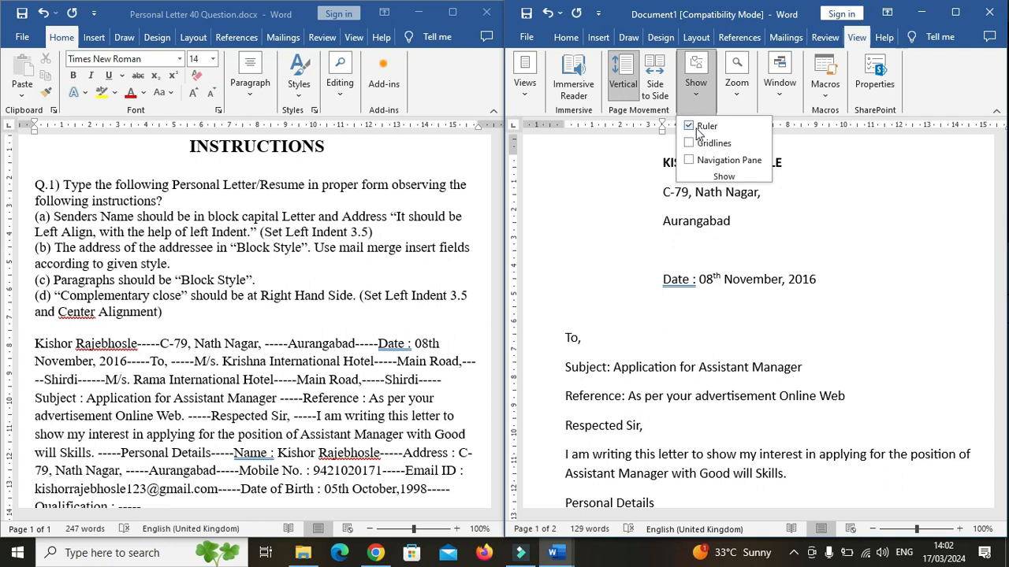
pyautogui.click(699, 97)
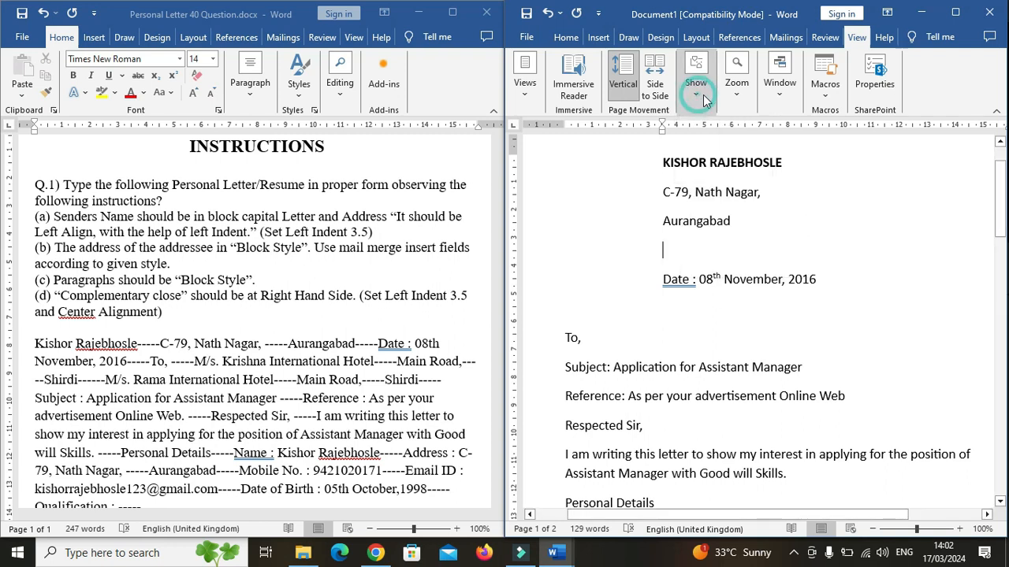
pyautogui.click(566, 37)
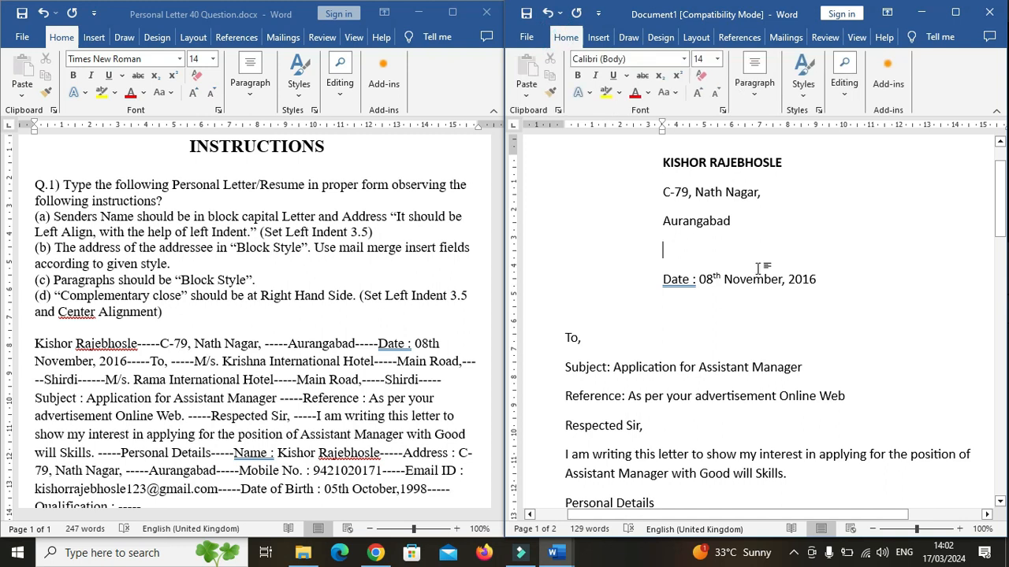
pyautogui.click(837, 339)
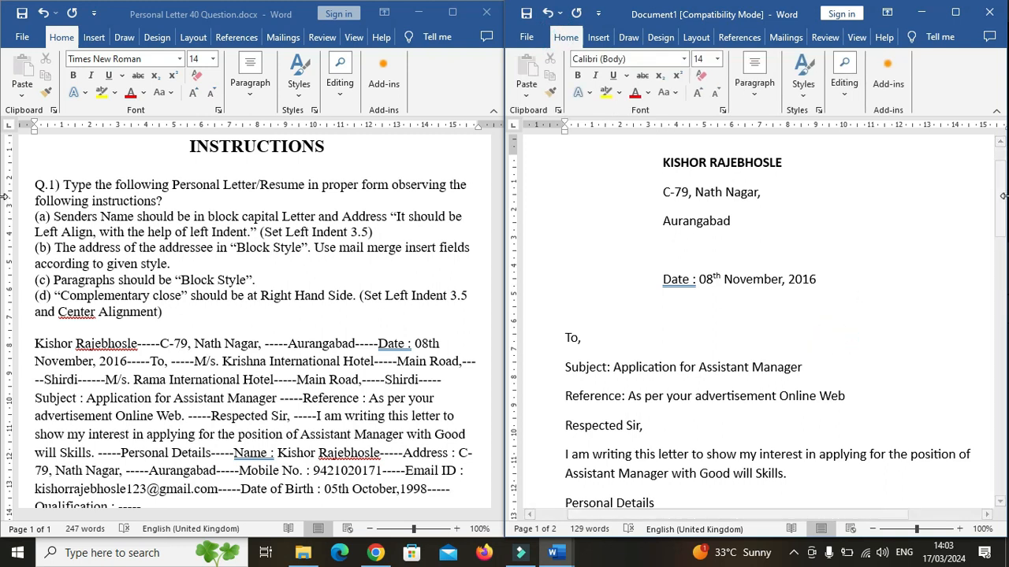
# Insert a blank line below the "To," line of the letter.
pyautogui.moveTo(1003, 197); pyautogui.dragTo(995, 228)
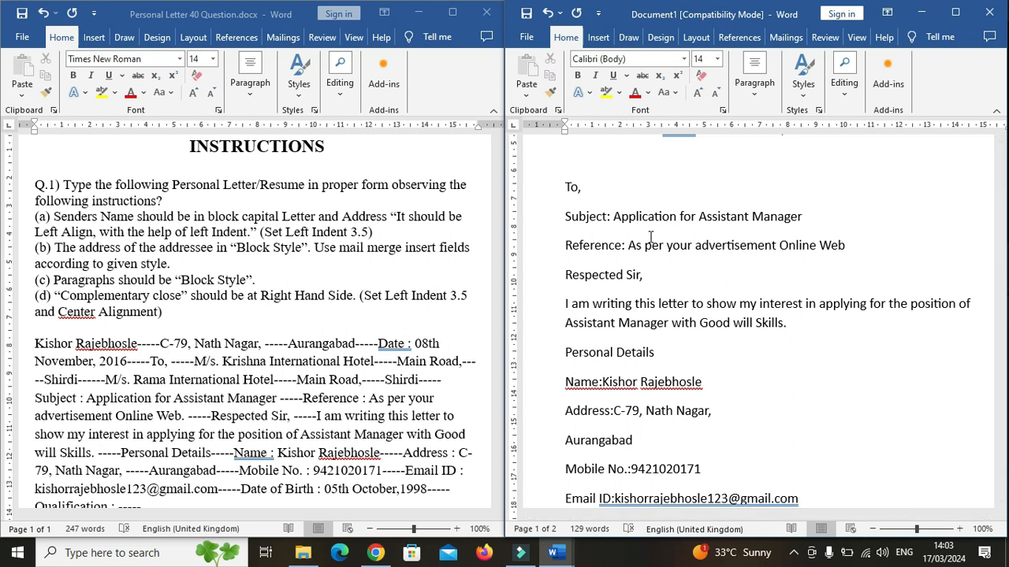
pyautogui.press('Return')
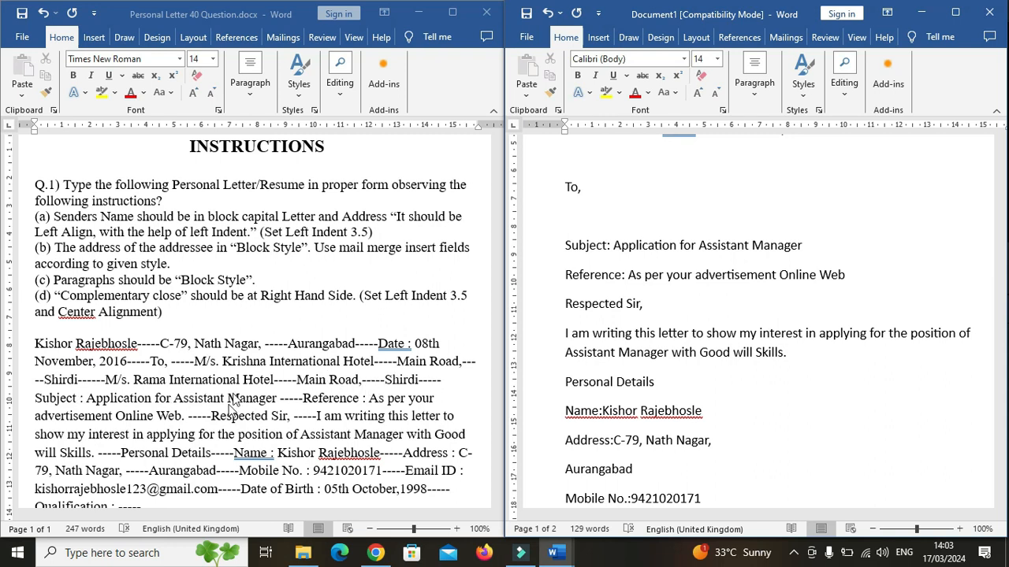
# Create a new mail merge recipient list with company M/s. Krishna International Hotel, address line Main Road, and city Shirdi.
pyautogui.click(785, 38)
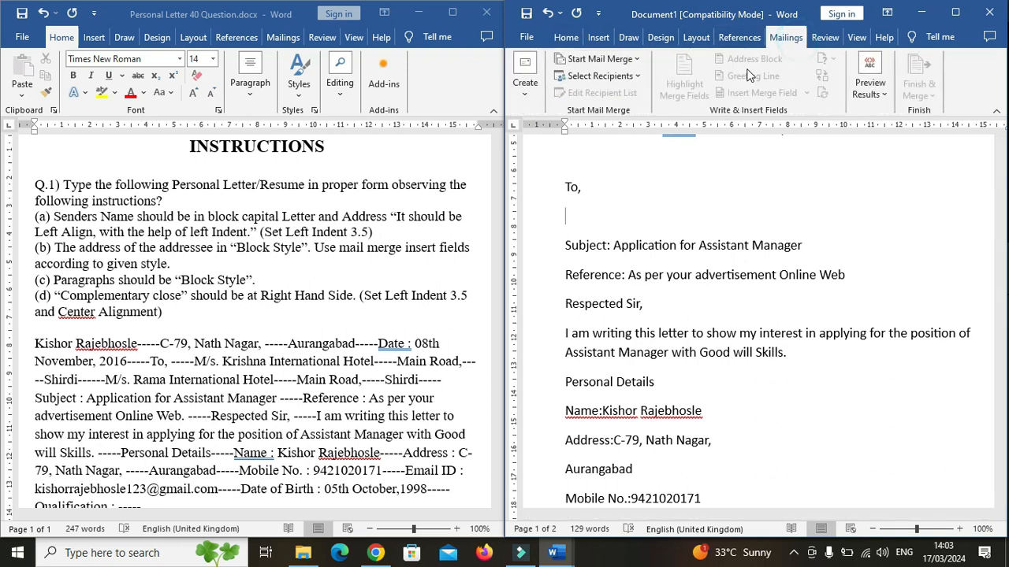
pyautogui.click(637, 79)
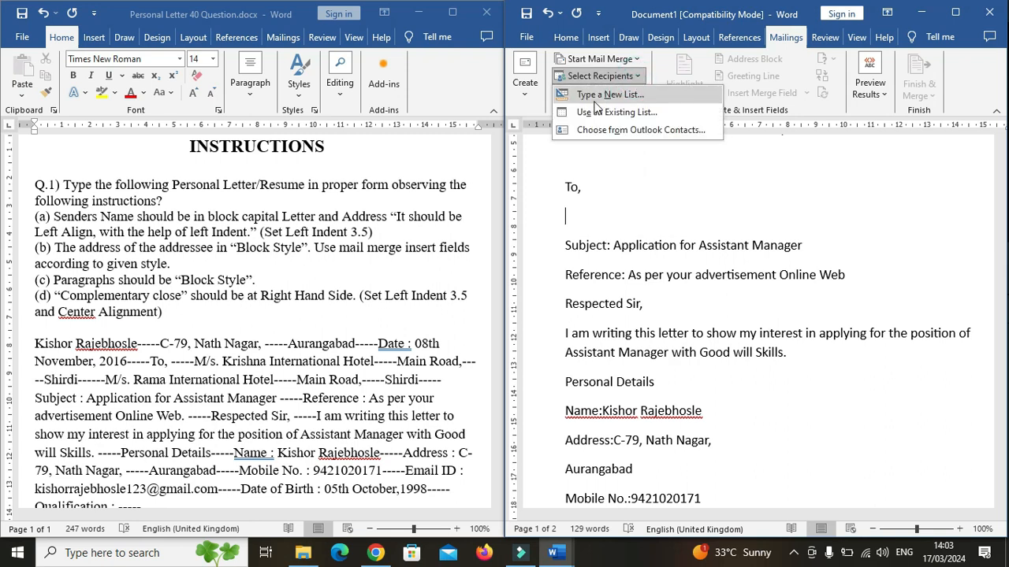
pyautogui.click(608, 95)
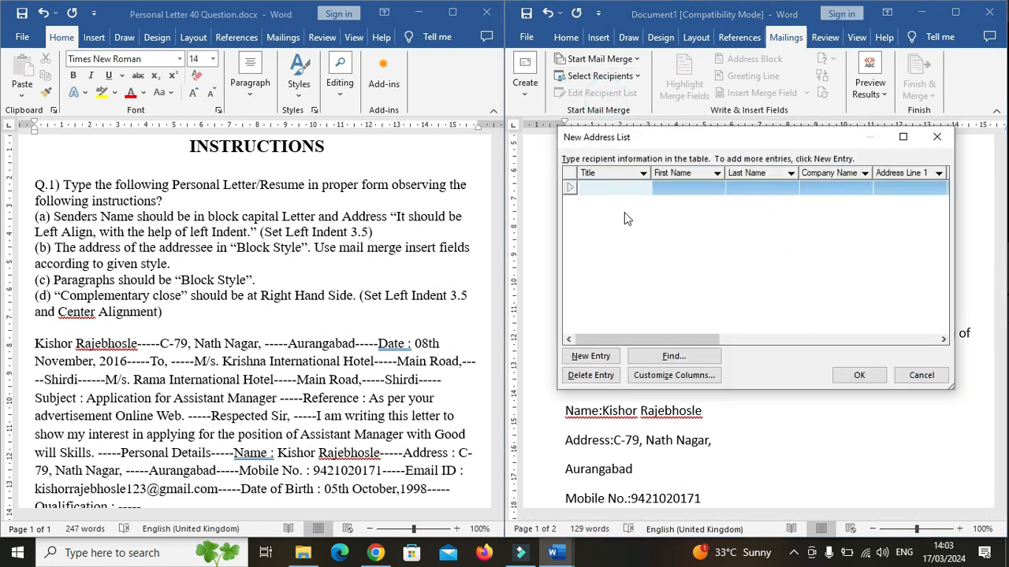
pyautogui.click(812, 189)
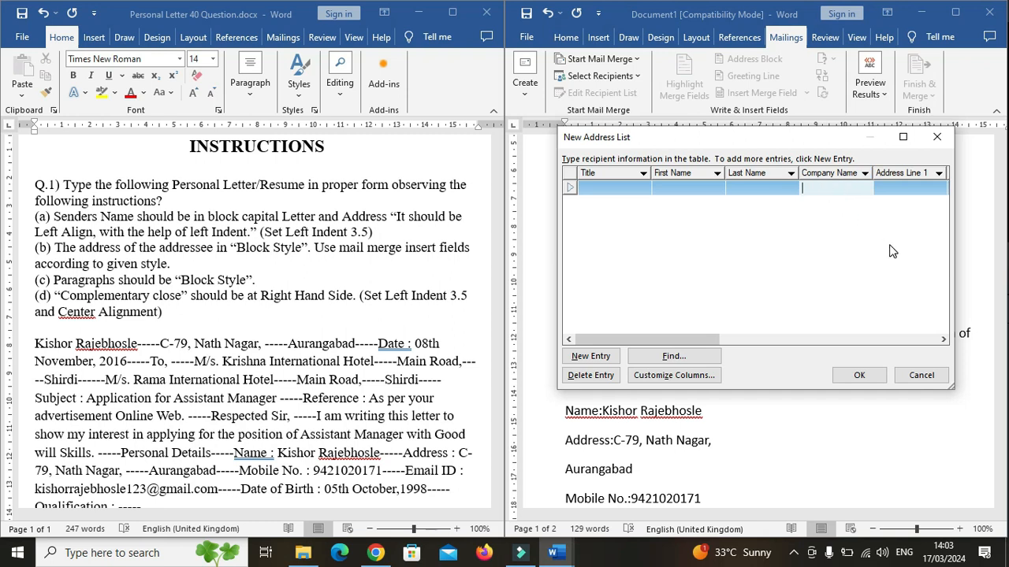
pyautogui.write('M')
pyautogui.write('/s. Krishna ')
pyautogui.write('International')
pyautogui.write(' Hotel')
pyautogui.click(894, 193)
pyautogui.moveTo(665, 339); pyautogui.dragTo(726, 344)
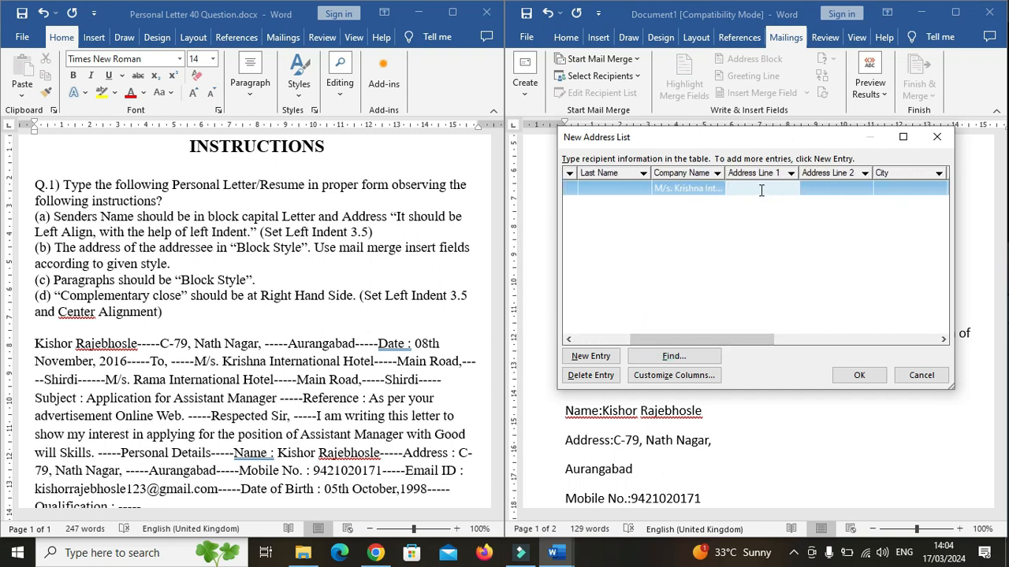
pyautogui.write('Main ROad,')
pyautogui.click(898, 188)
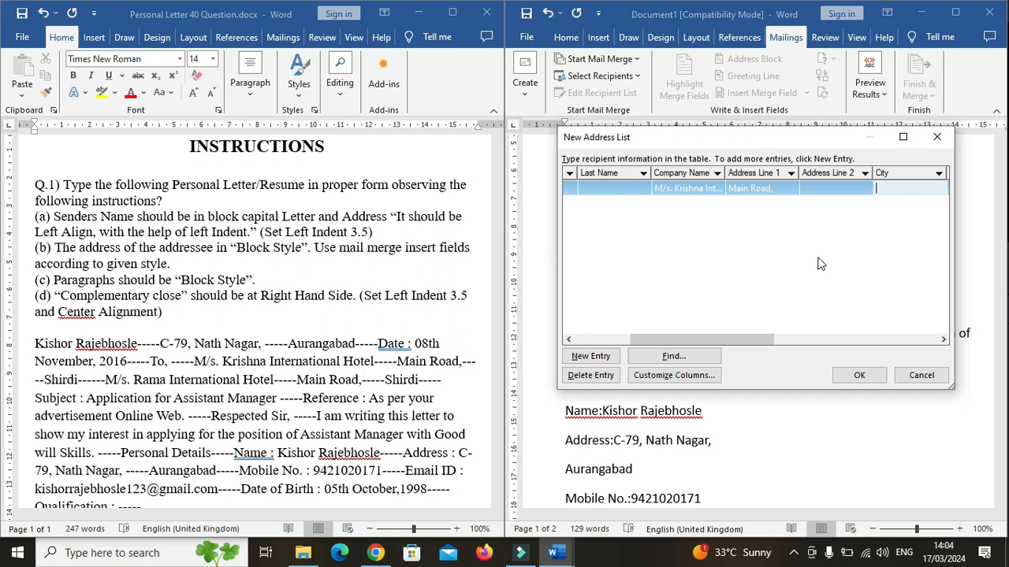
pyautogui.write('Shirdi')
pyautogui.click(827, 254)
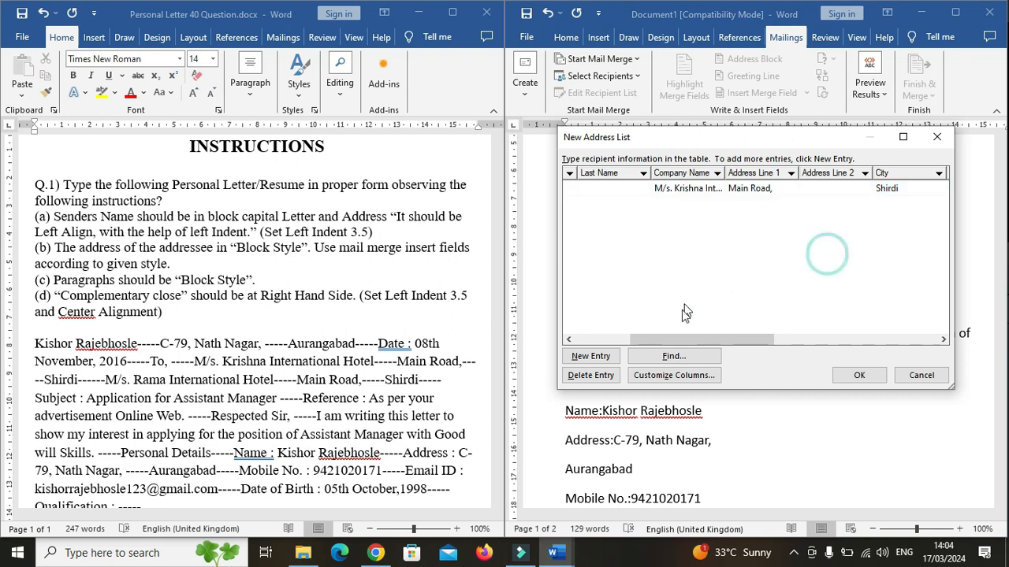
# Add a second recipient entry: company M/s. Rama International Hotel, address line Main Road, city Shirdi.
pyautogui.moveTo(700, 340); pyautogui.dragTo(637, 340)
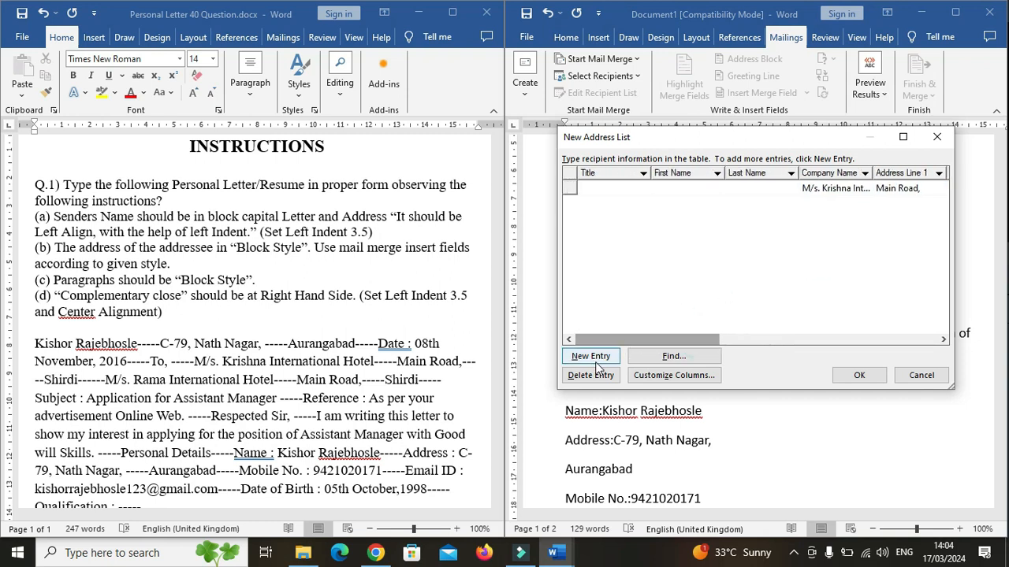
pyautogui.click(596, 359)
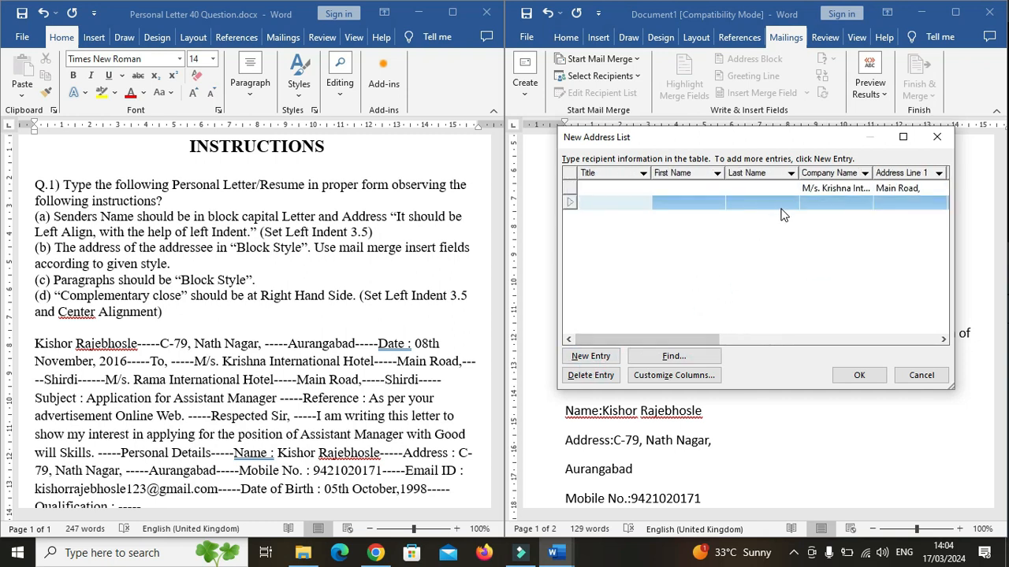
pyautogui.moveTo(671, 340); pyautogui.dragTo(732, 339)
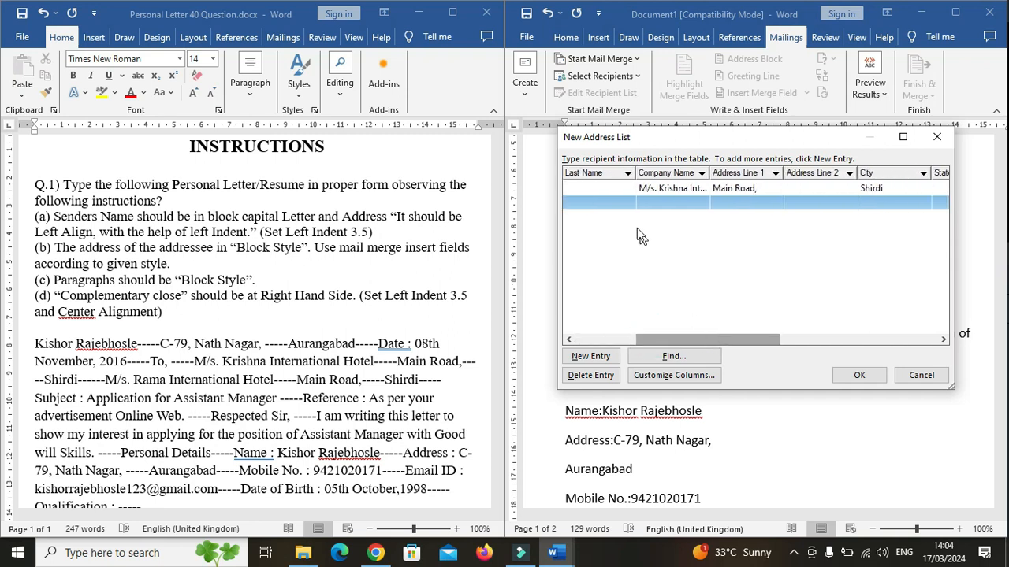
pyautogui.click(660, 202)
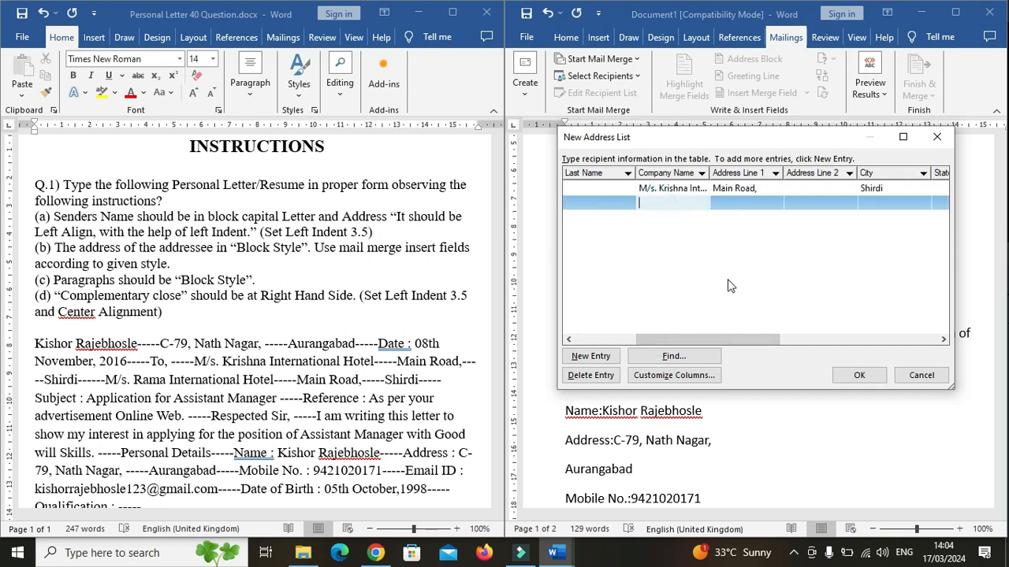
pyautogui.write('M')
pyautogui.write('/s. Ramam')
pyautogui.write('International H')
pyautogui.write('otel')
pyautogui.click(739, 202)
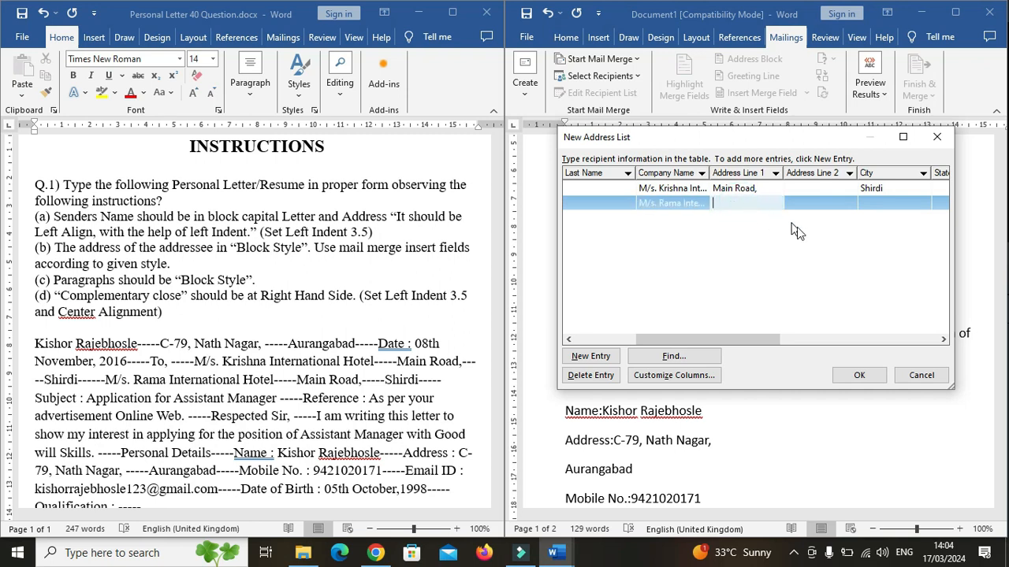
pyautogui.write('Main Road,')
pyautogui.click(880, 211)
pyautogui.write('Shirdi')
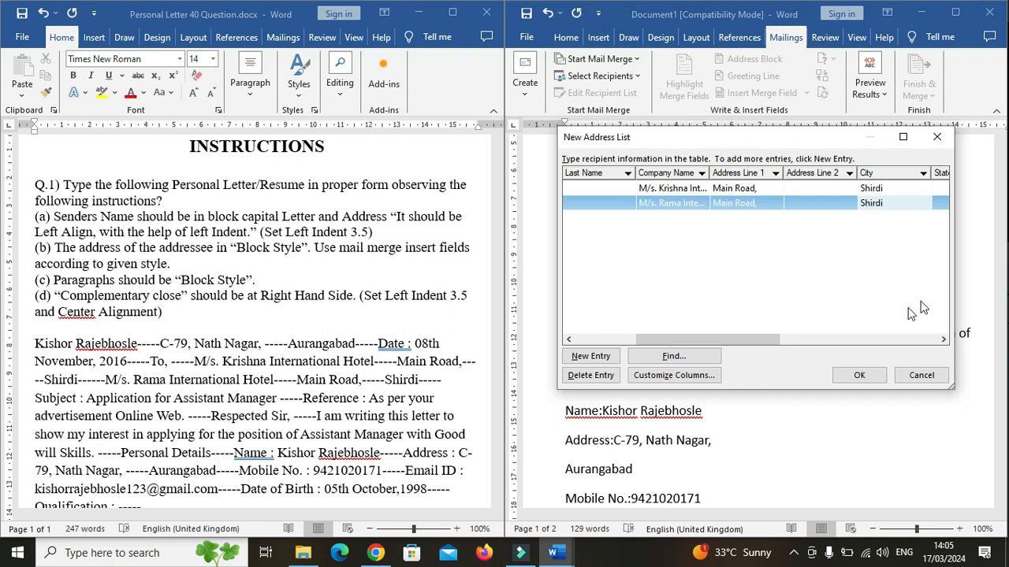
pyautogui.click(769, 290)
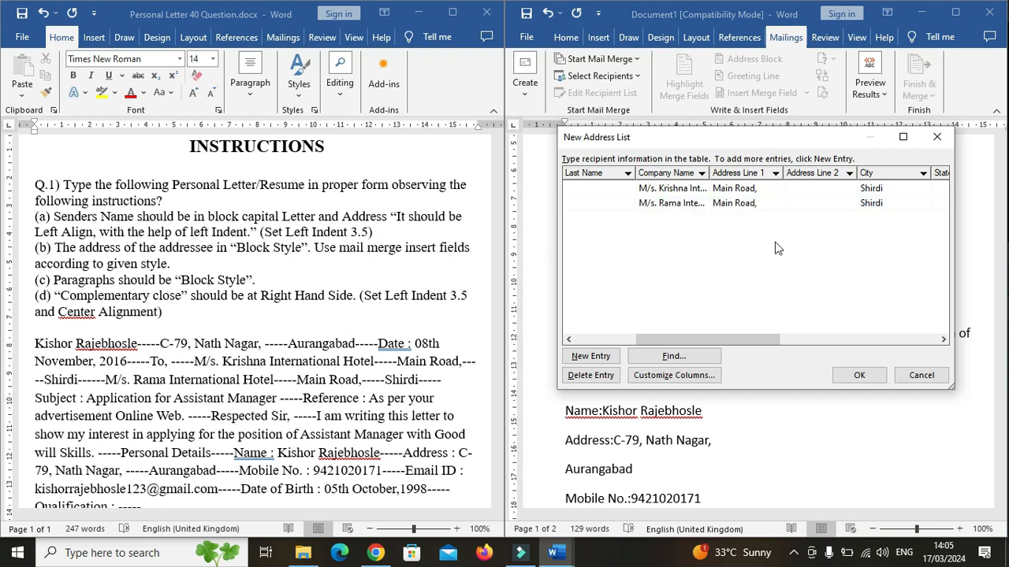
# Save the new address list in the Documents folder.
pyautogui.click(857, 374)
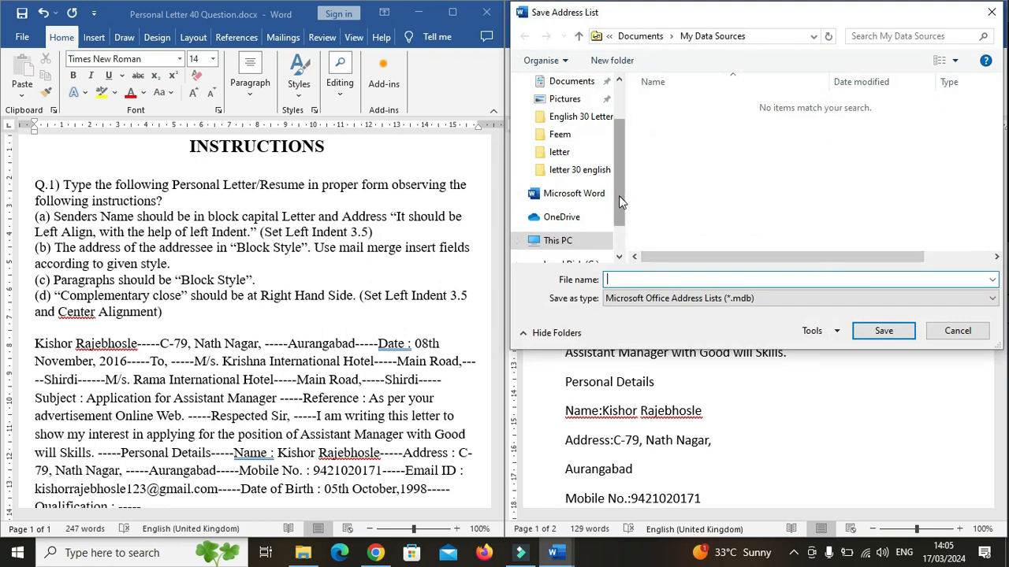
pyautogui.click(571, 81)
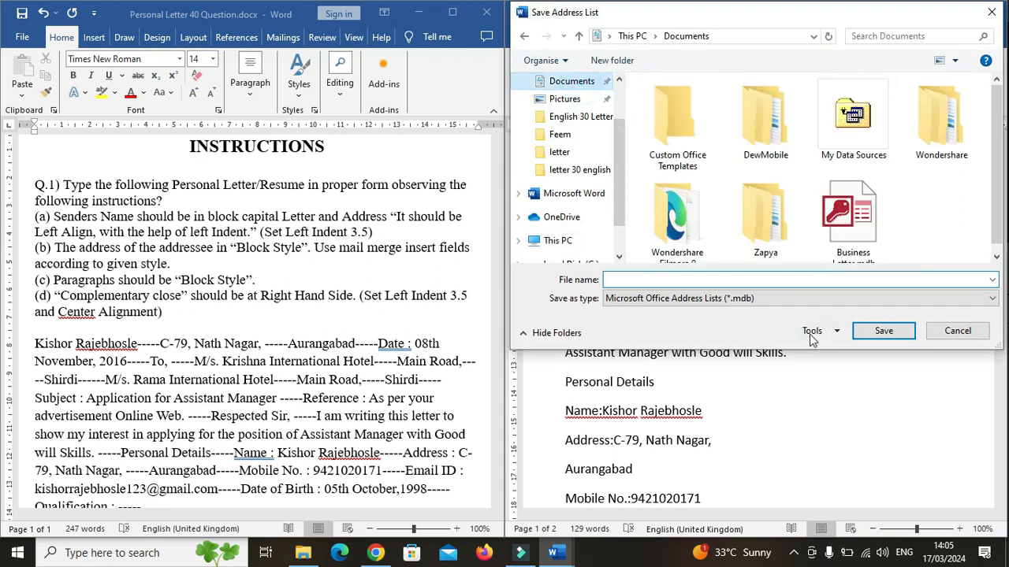
pyautogui.click(654, 280)
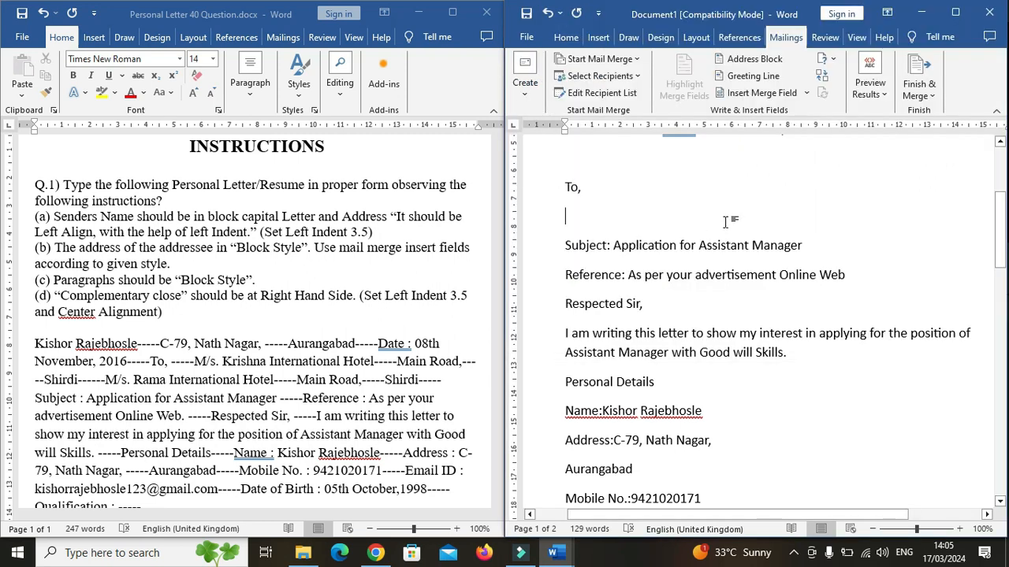
# Insert the Company_Name merge field on the blank line below "To," and start a new line.
pyautogui.click(684, 227)
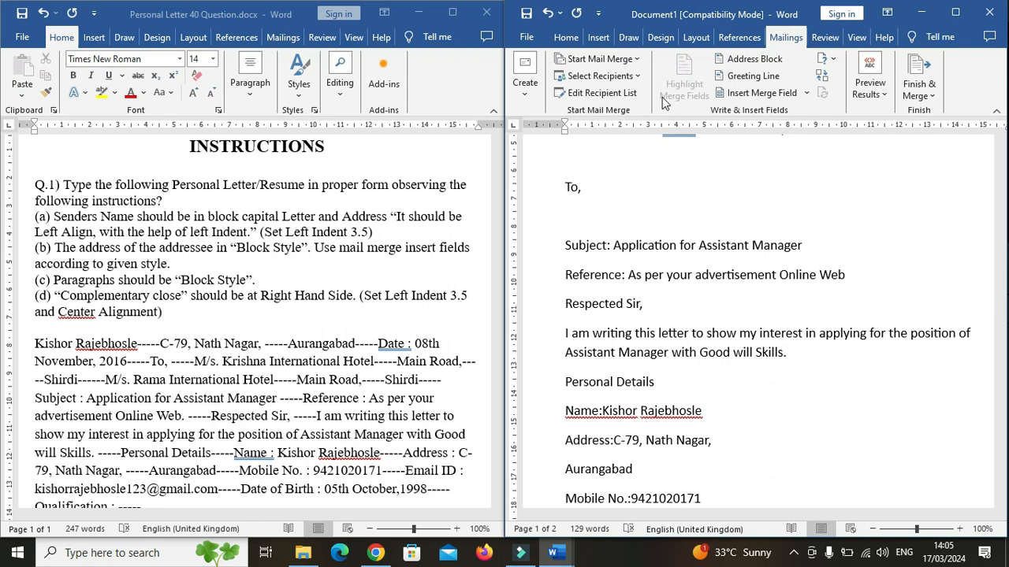
pyautogui.click(807, 95)
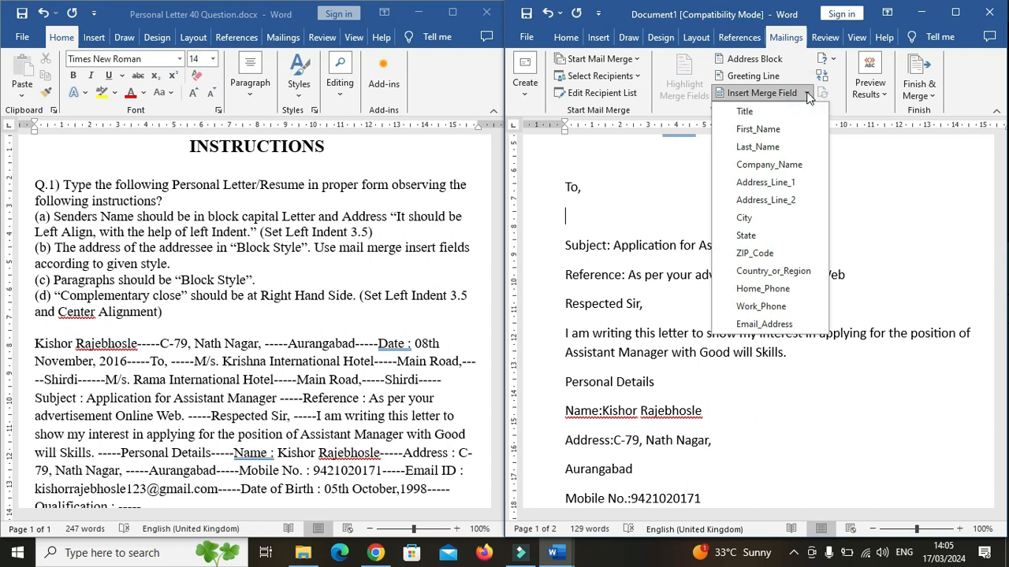
pyautogui.click(770, 165)
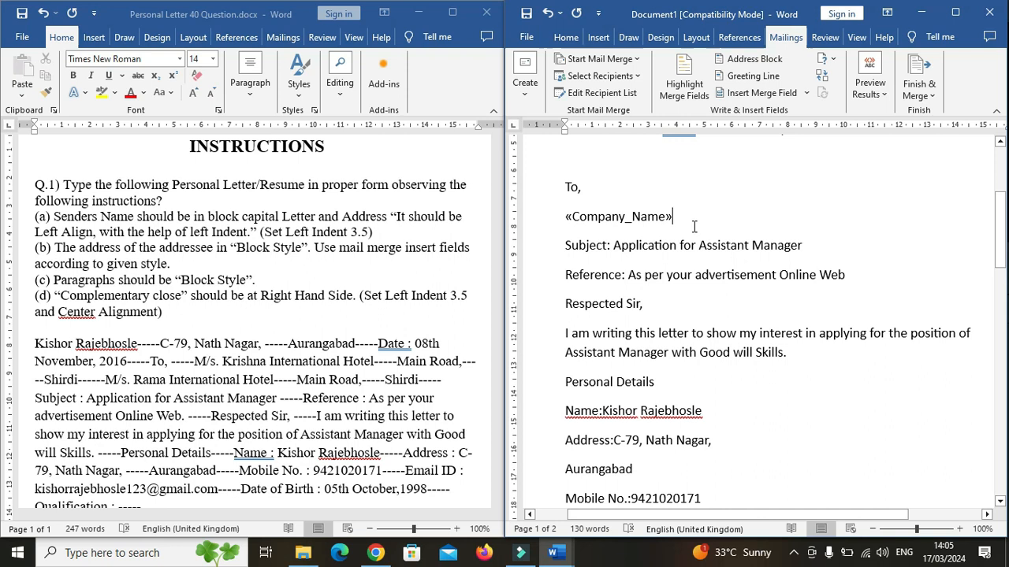
pyautogui.press('Return')
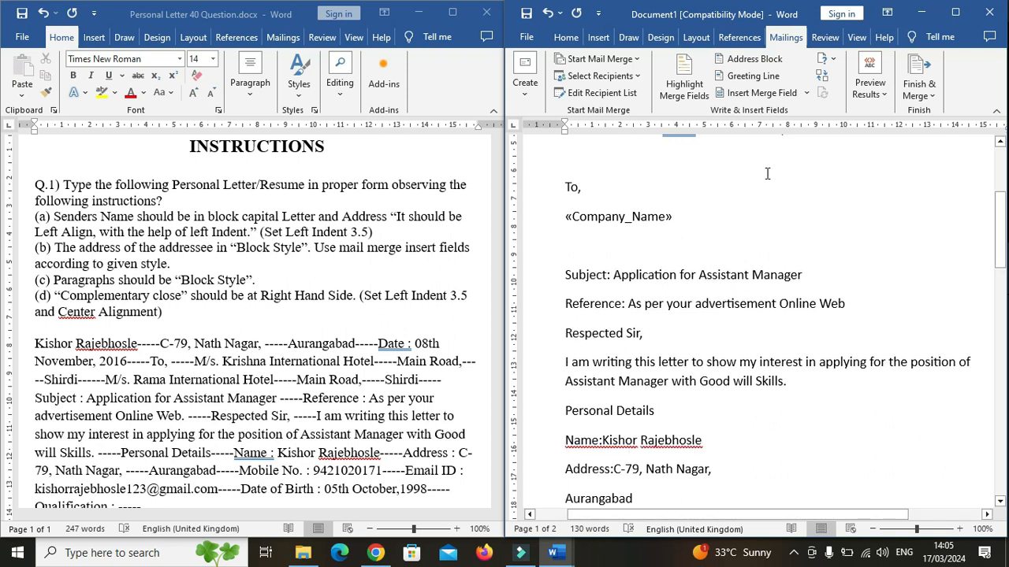
# Insert the Address_Line_1 merge field and start a new line.
pyautogui.click(808, 93)
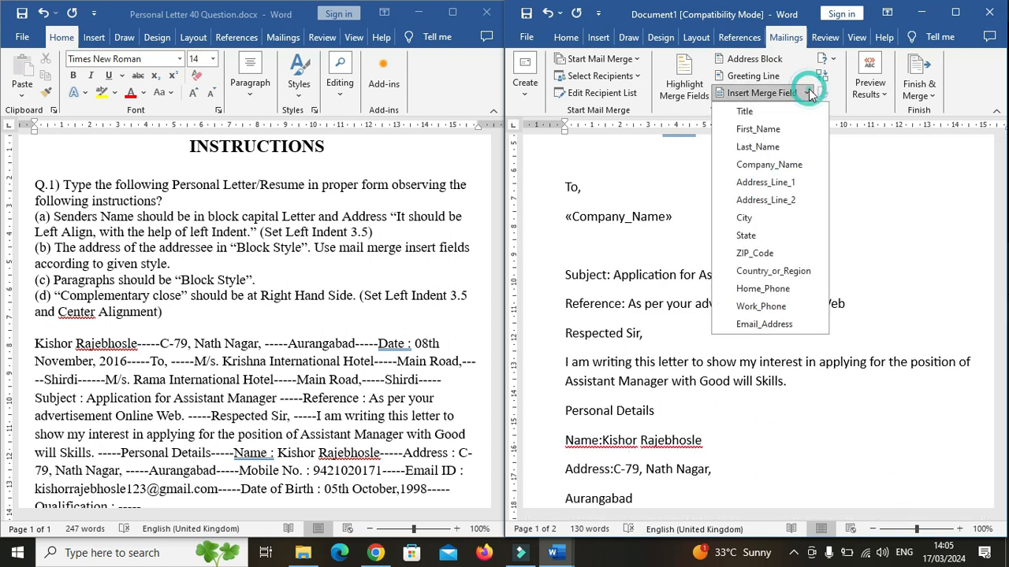
pyautogui.click(771, 183)
pyautogui.press('Return')
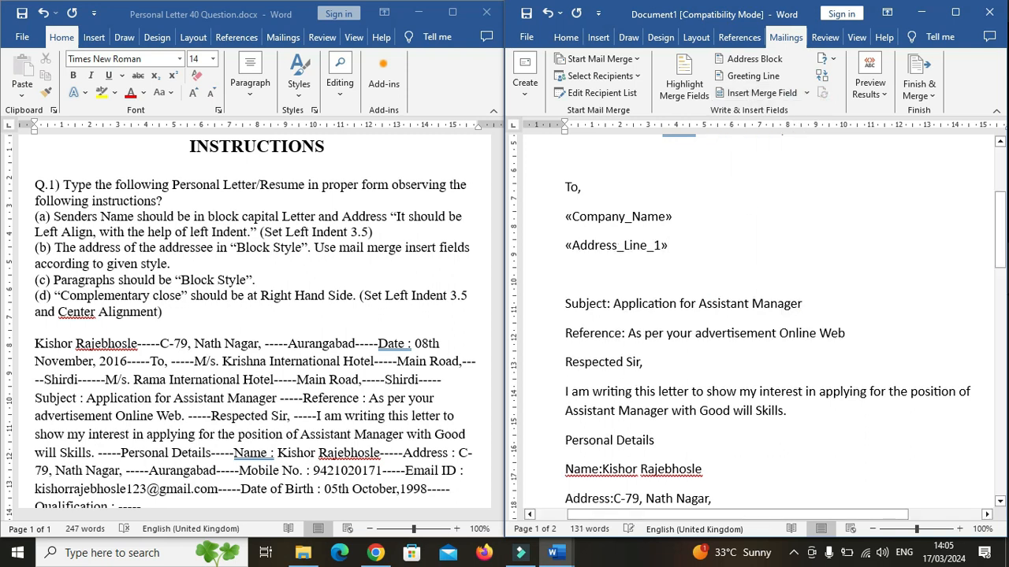
# Insert the City merge field and start a new line after it.
pyautogui.click(807, 93)
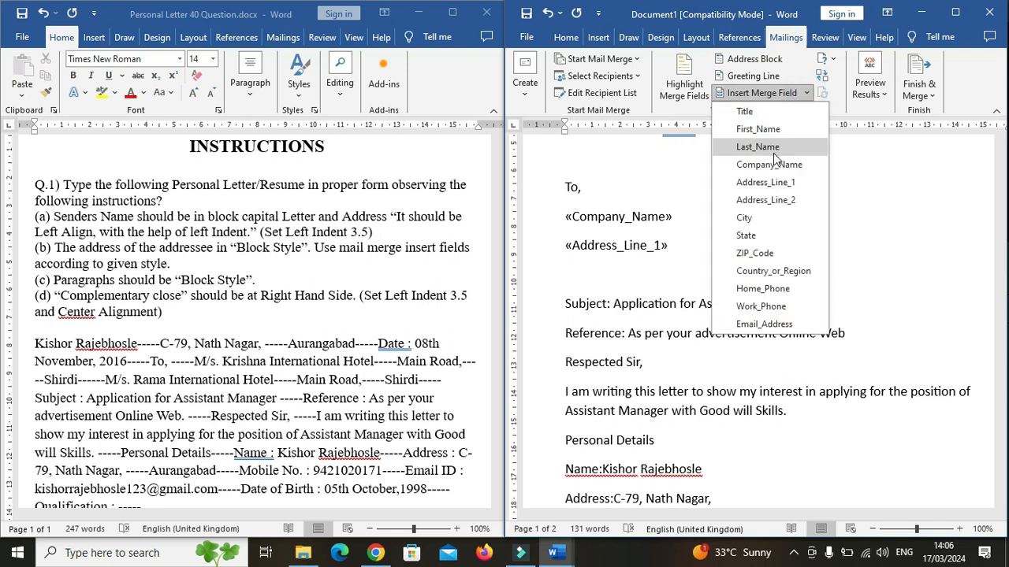
pyautogui.click(771, 225)
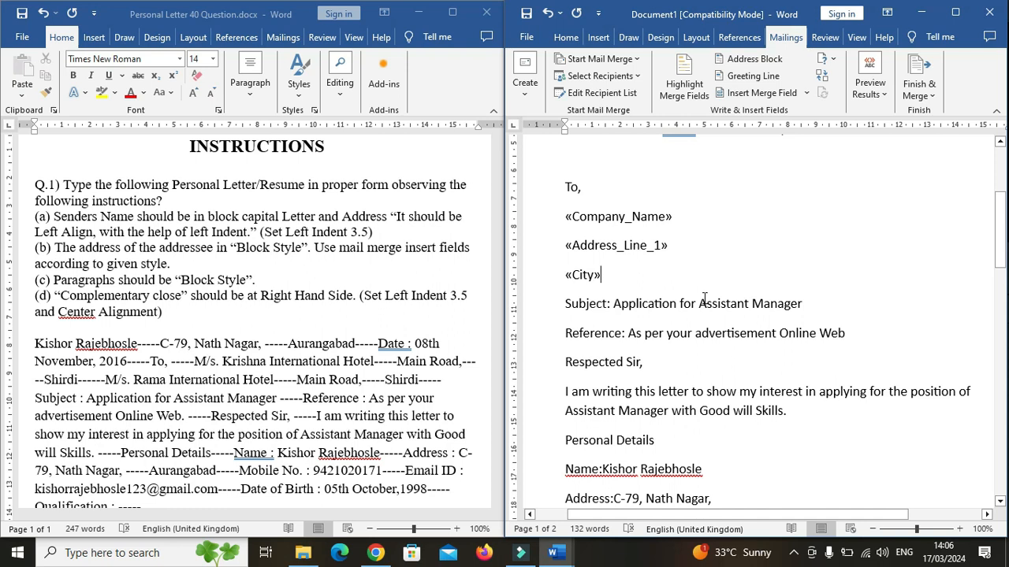
pyautogui.press('Return')
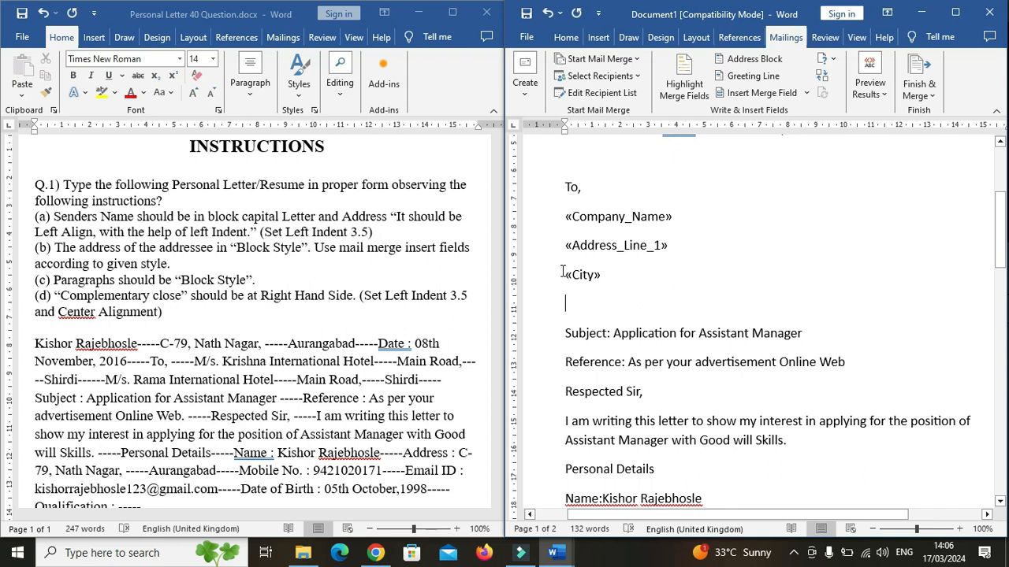
# Review the inserted merge fields in the addressee block and the instructions for paragraph style.
pyautogui.click(567, 217)
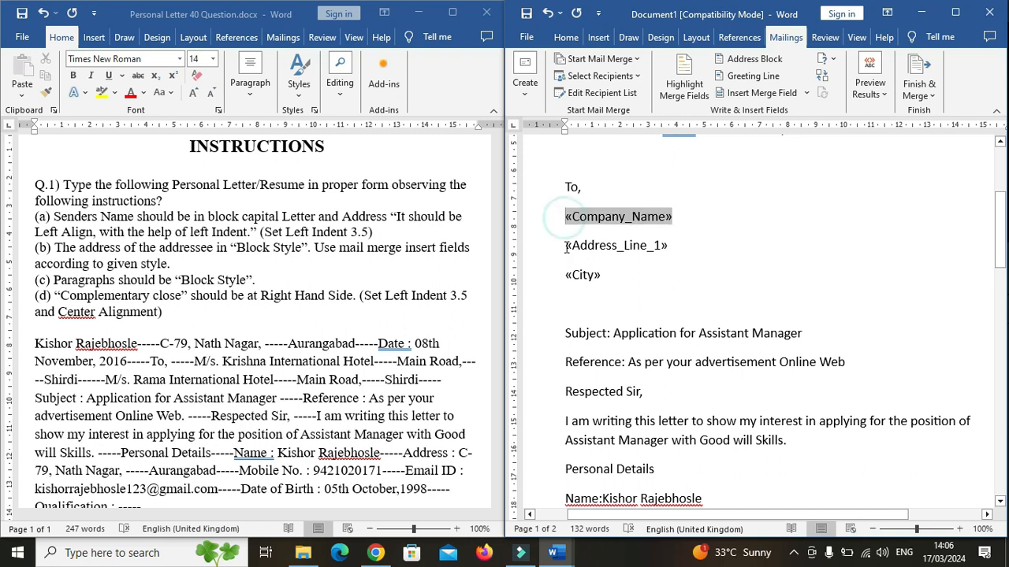
pyautogui.click(565, 252)
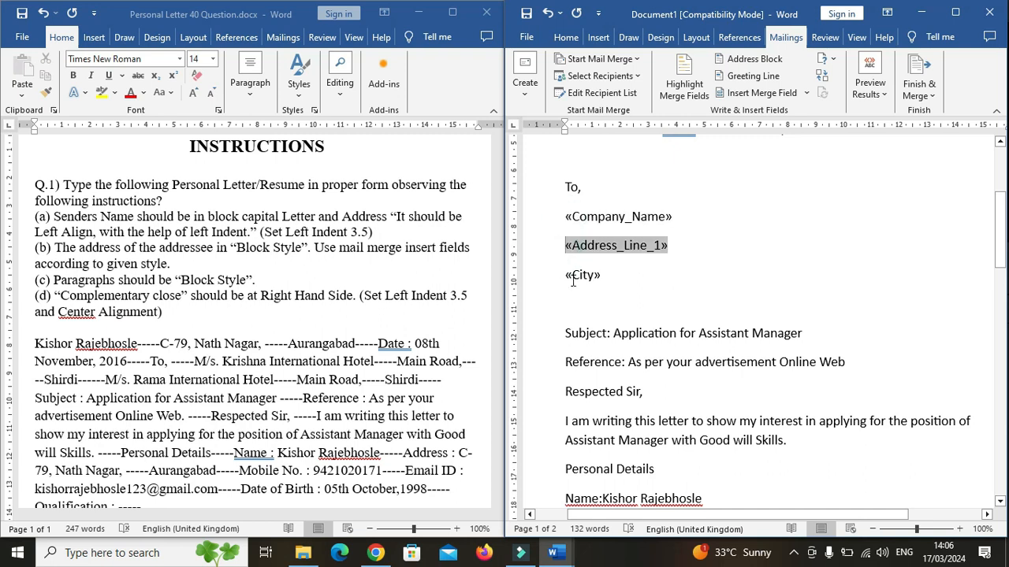
pyautogui.click(567, 278)
pyautogui.click(608, 280)
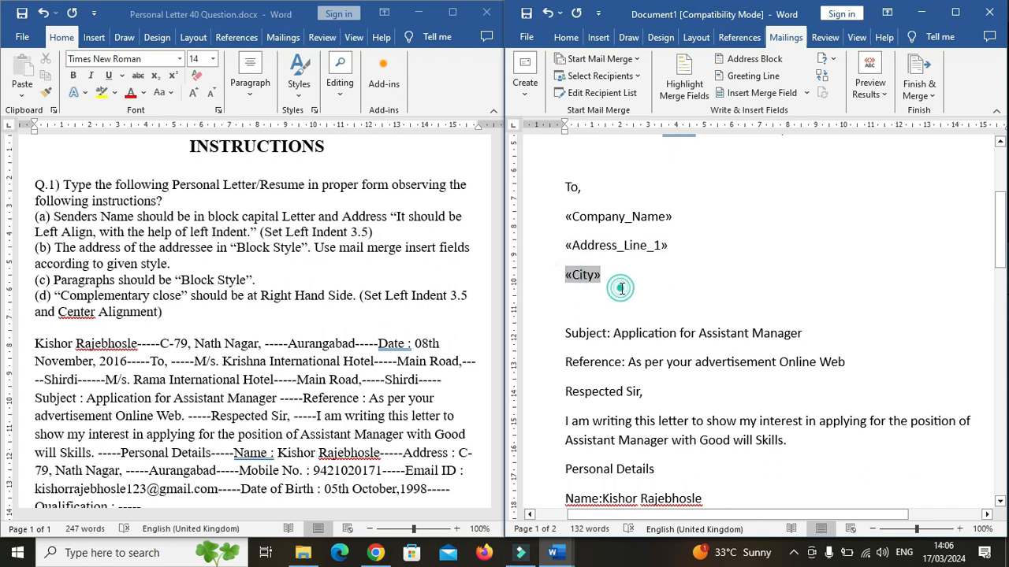
pyautogui.click(578, 304)
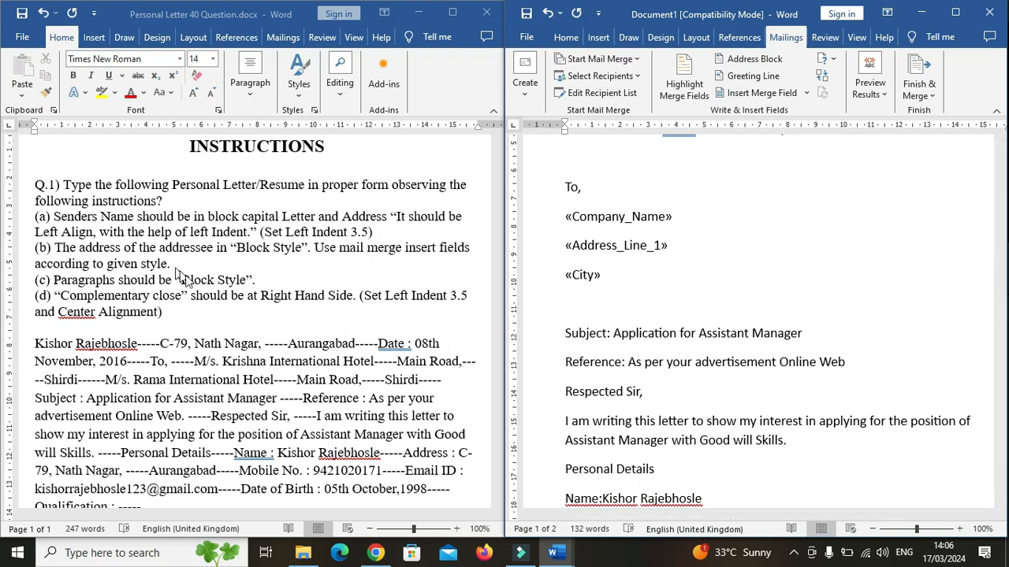
pyautogui.click(155, 279)
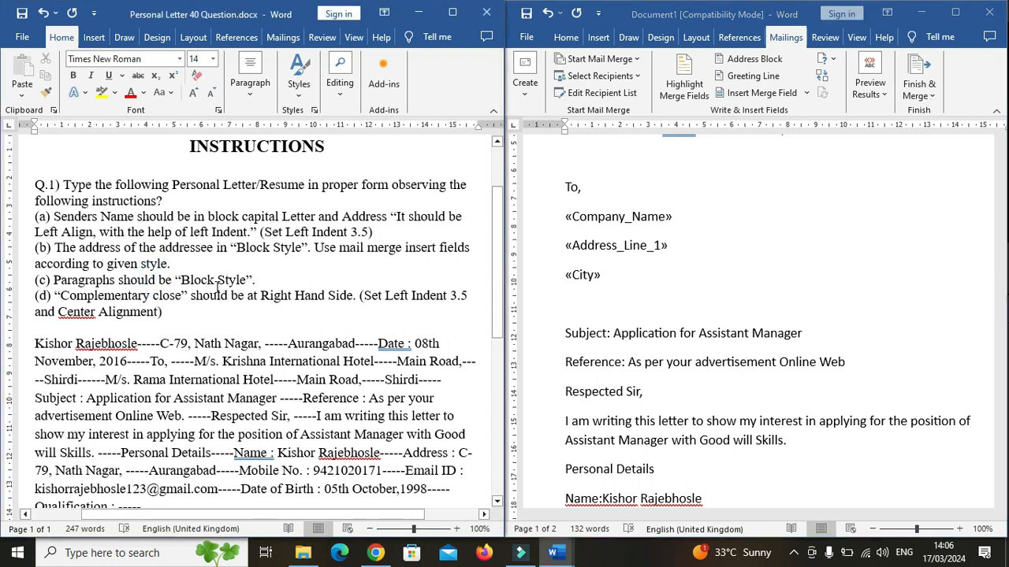
pyautogui.click(613, 351)
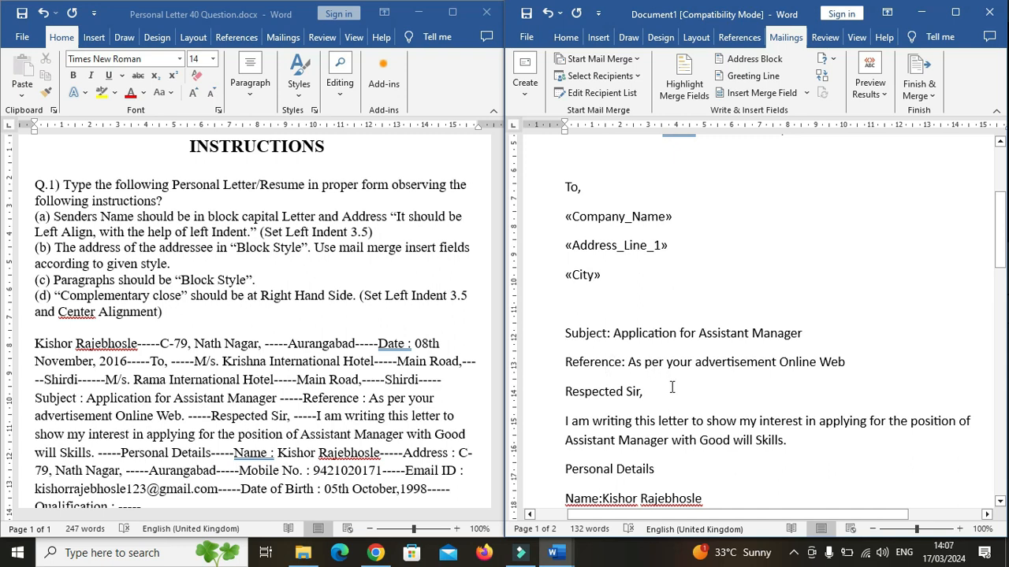
pyautogui.click(688, 341)
# Make the "Subject:" and "Reference:" labels bold.
pyautogui.click(612, 333)
pyautogui.moveTo(612, 333); pyautogui.dragTo(566, 334)
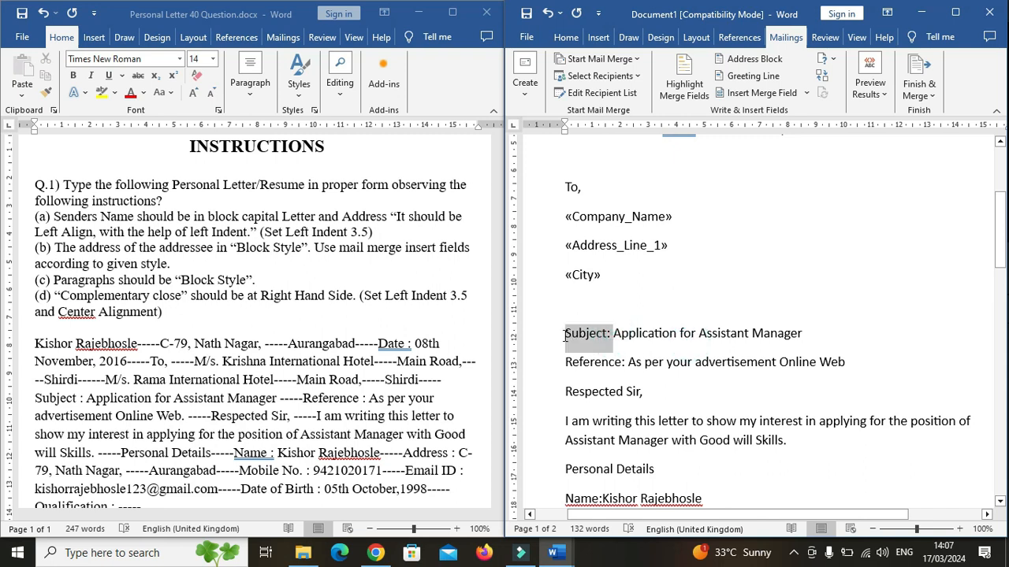
pyautogui.click(566, 37)
pyautogui.click(577, 75)
pyautogui.click(581, 333)
pyautogui.moveTo(627, 364); pyautogui.dragTo(566, 362)
pyautogui.click(576, 75)
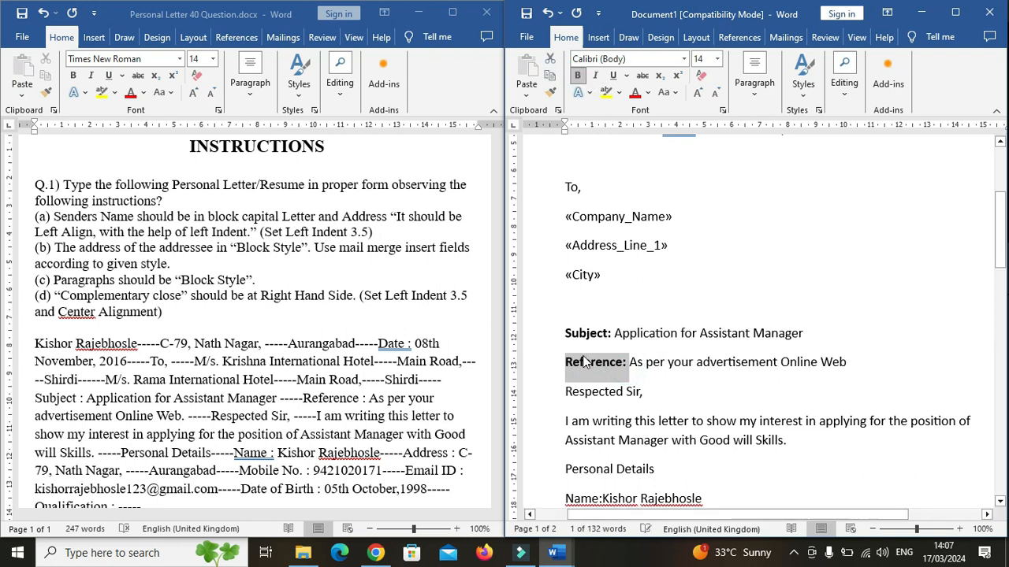
# Underline the subject text and the reference text following their labels.
pyautogui.click(648, 366)
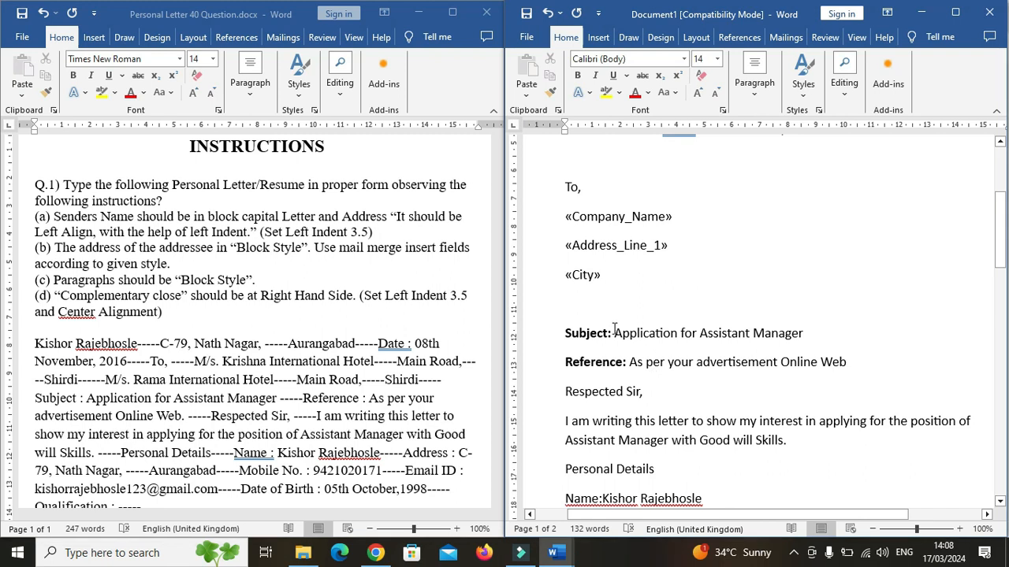
pyautogui.moveTo(615, 334); pyautogui.dragTo(802, 333)
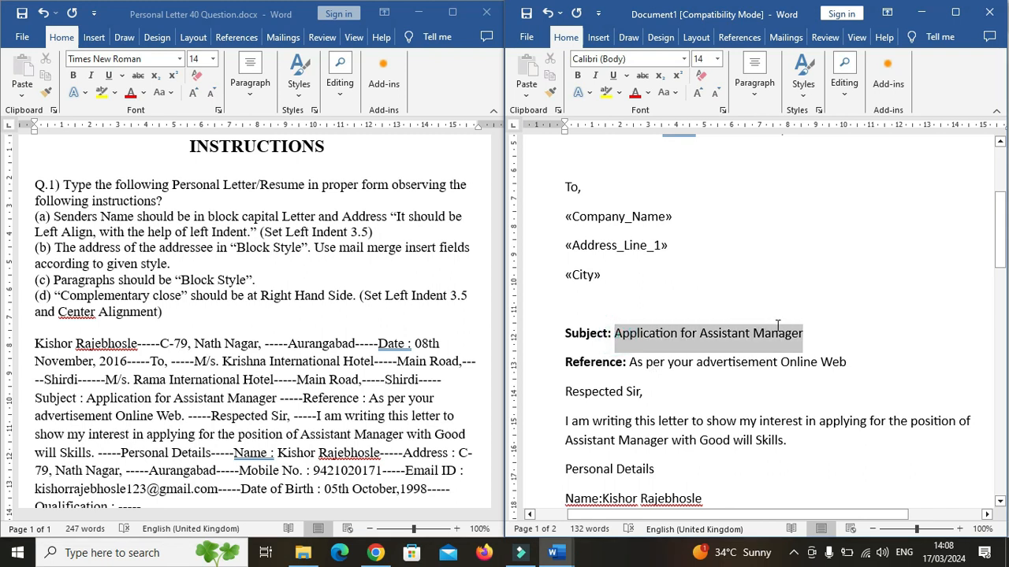
pyautogui.click(612, 75)
pyautogui.click(633, 363)
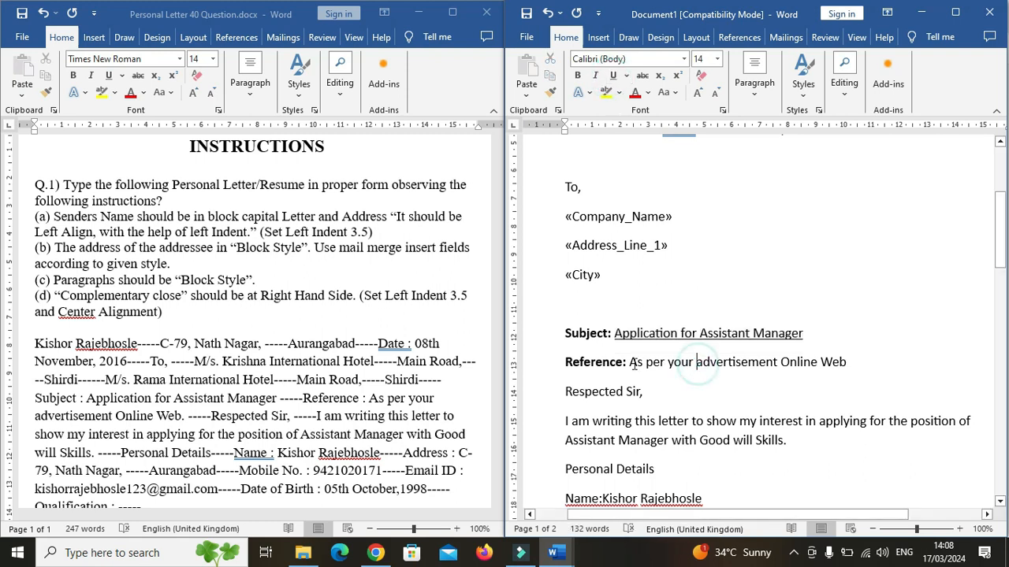
pyautogui.moveTo(633, 362); pyautogui.dragTo(837, 361)
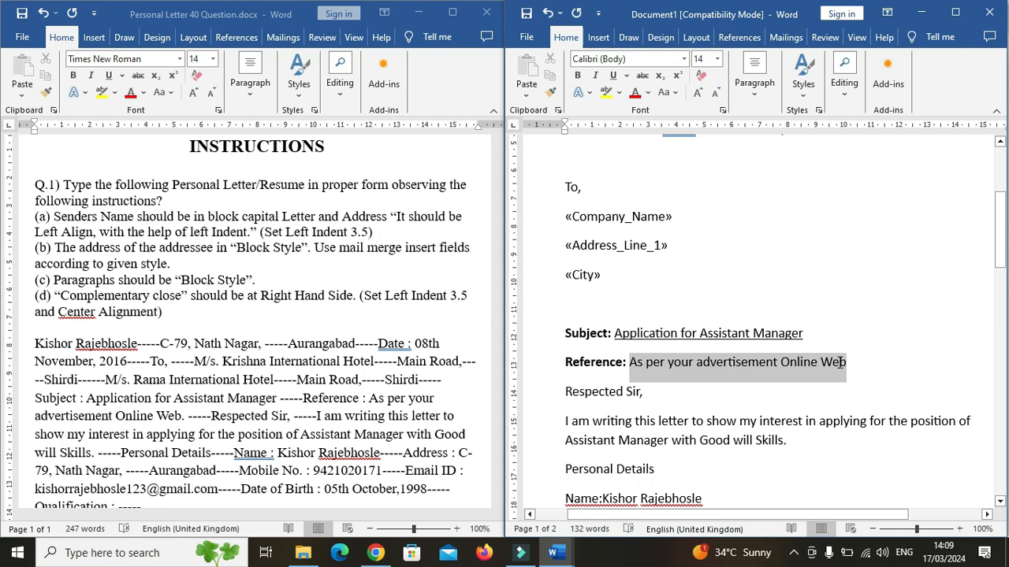
pyautogui.click(616, 77)
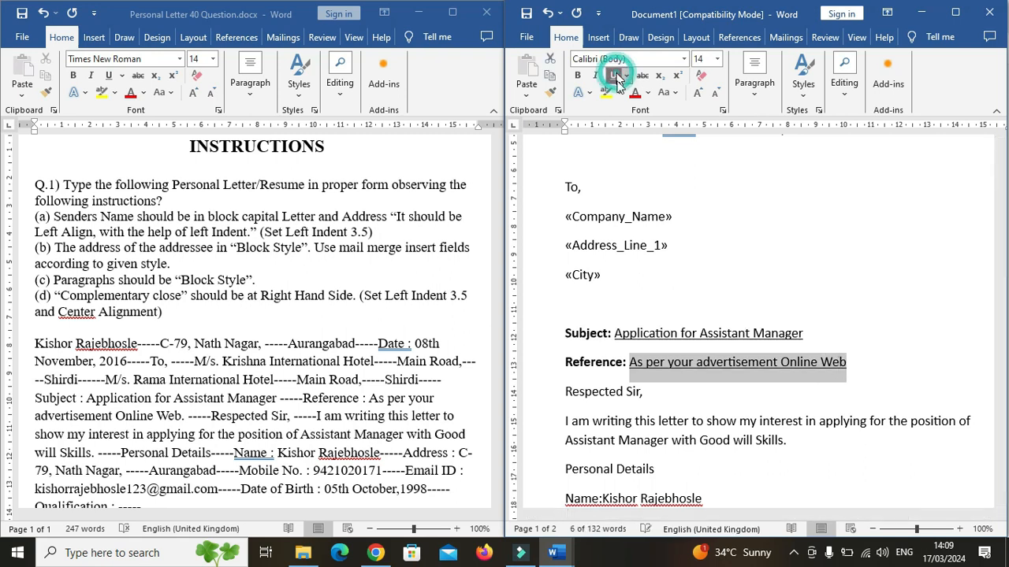
# Insert blank lines after the Reference line, after "Respected Sir," and after the opening paragraph.
pyautogui.click(856, 386)
pyautogui.click(854, 361)
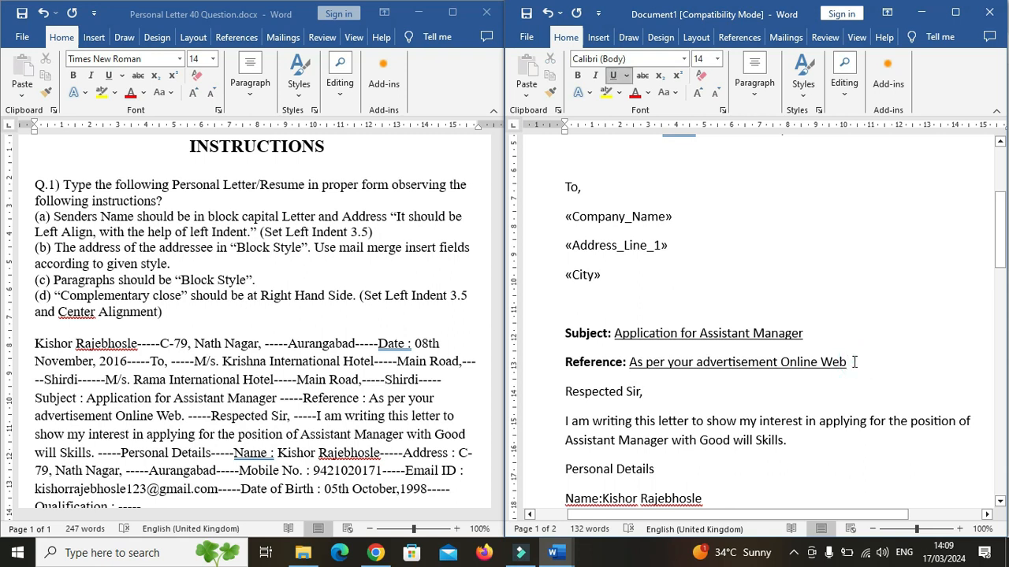
pyautogui.press('Return')
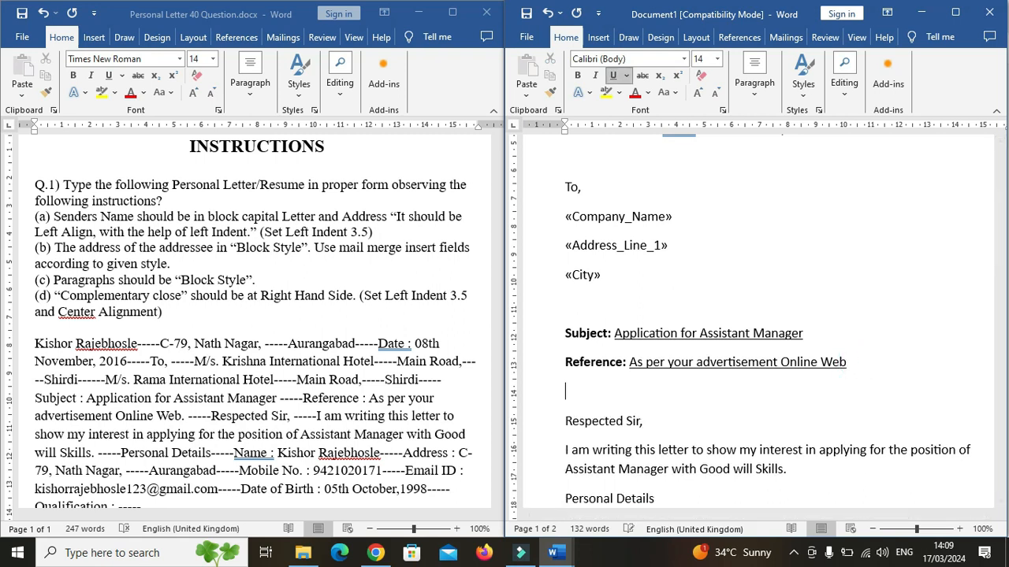
pyautogui.moveTo(1002, 236); pyautogui.dragTo(1005, 275)
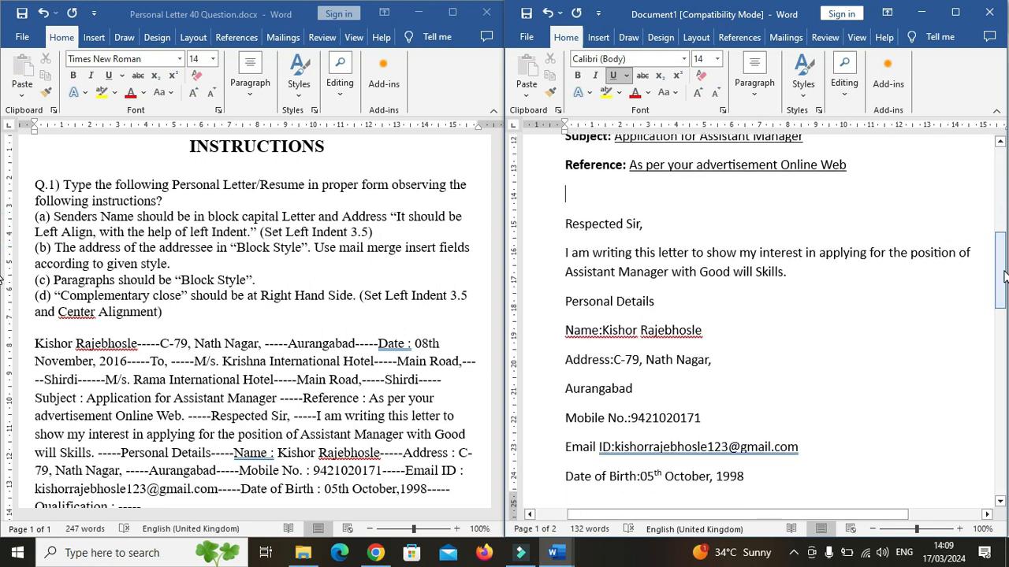
pyautogui.click(643, 226)
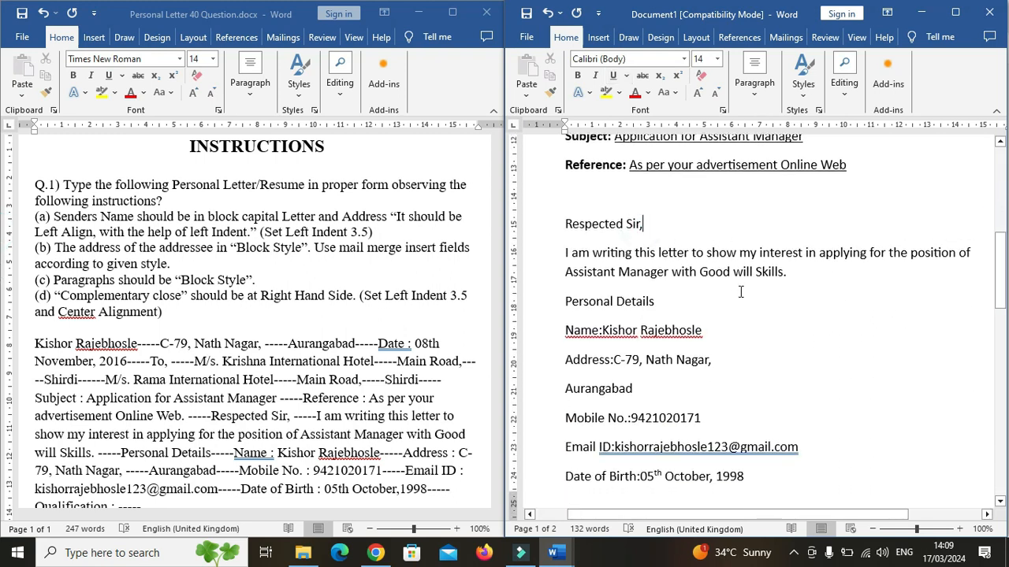
pyautogui.press('Return')
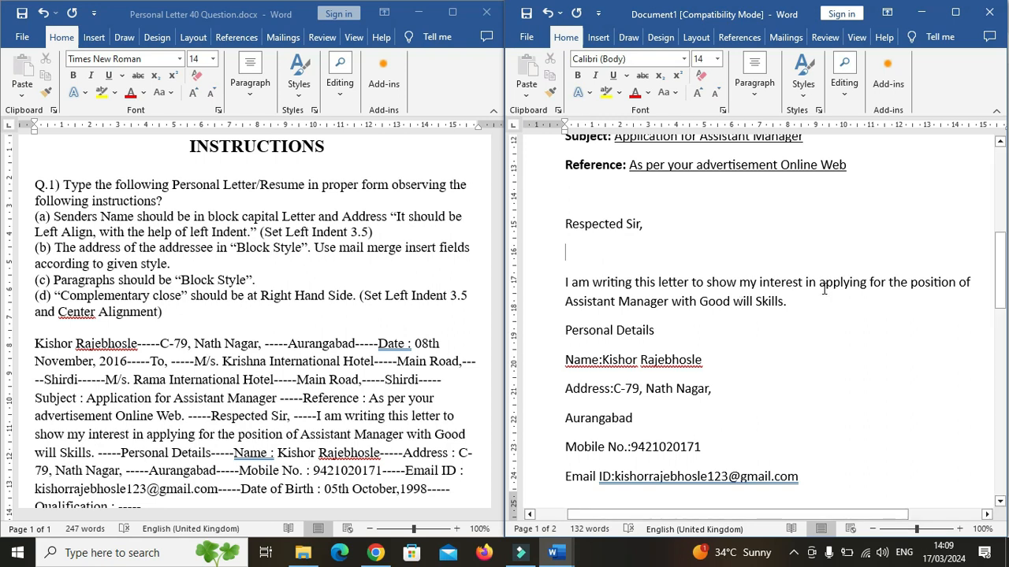
pyautogui.click(787, 305)
pyautogui.press('Return')
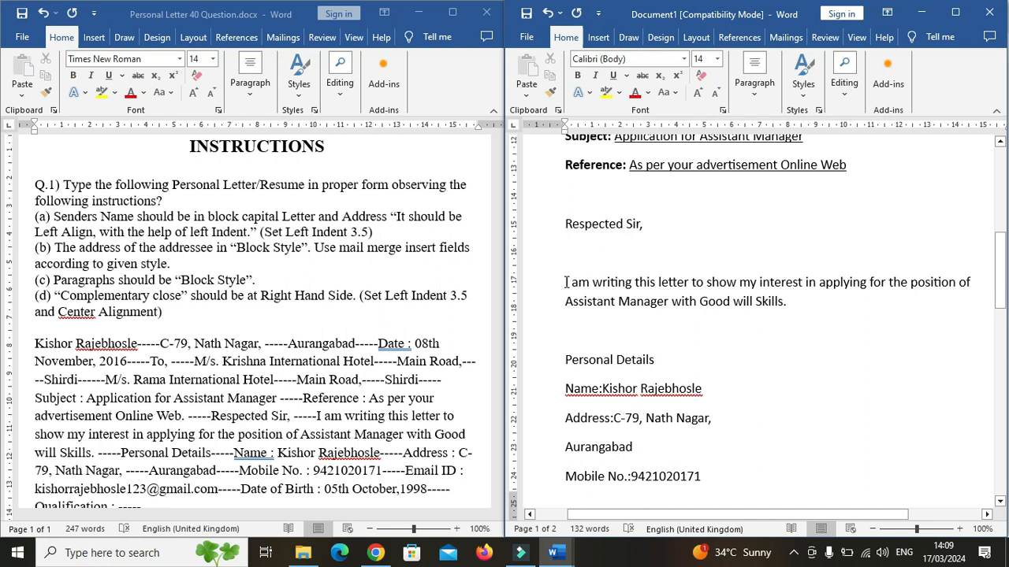
# Justify the opening paragraph beginning "I am writing this letter".
pyautogui.moveTo(792, 304); pyautogui.dragTo(563, 285)
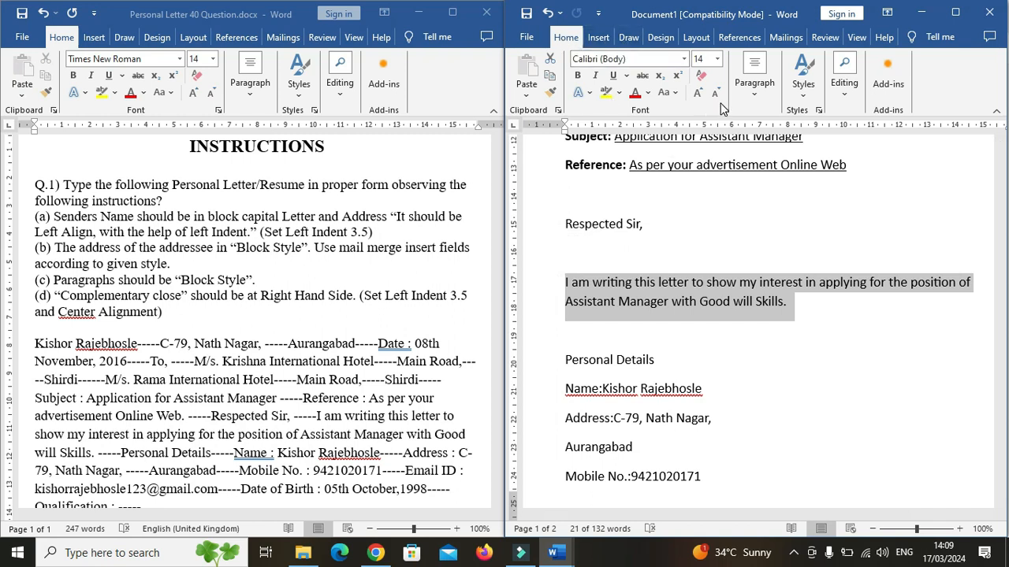
pyautogui.click(754, 82)
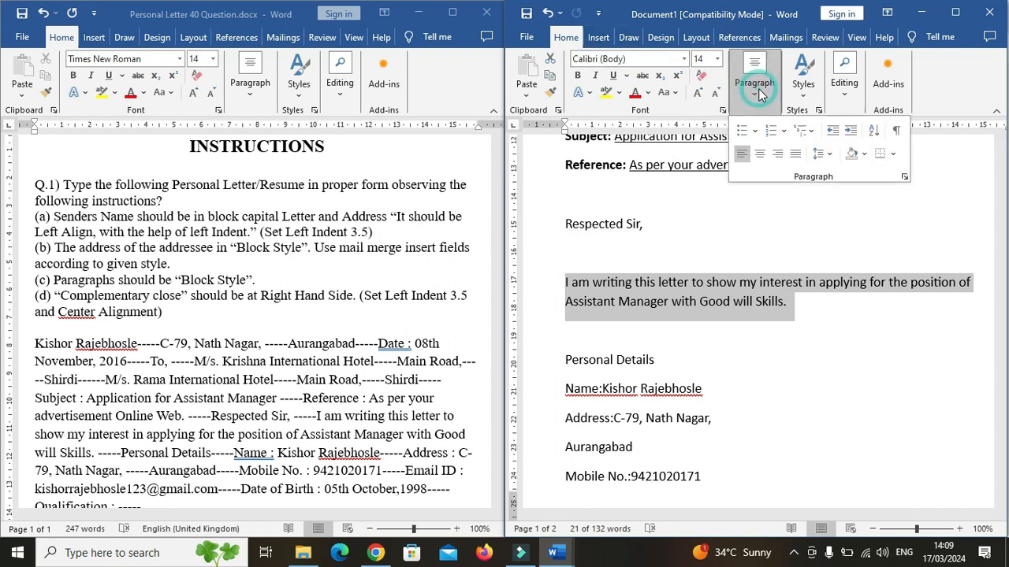
pyautogui.click(796, 155)
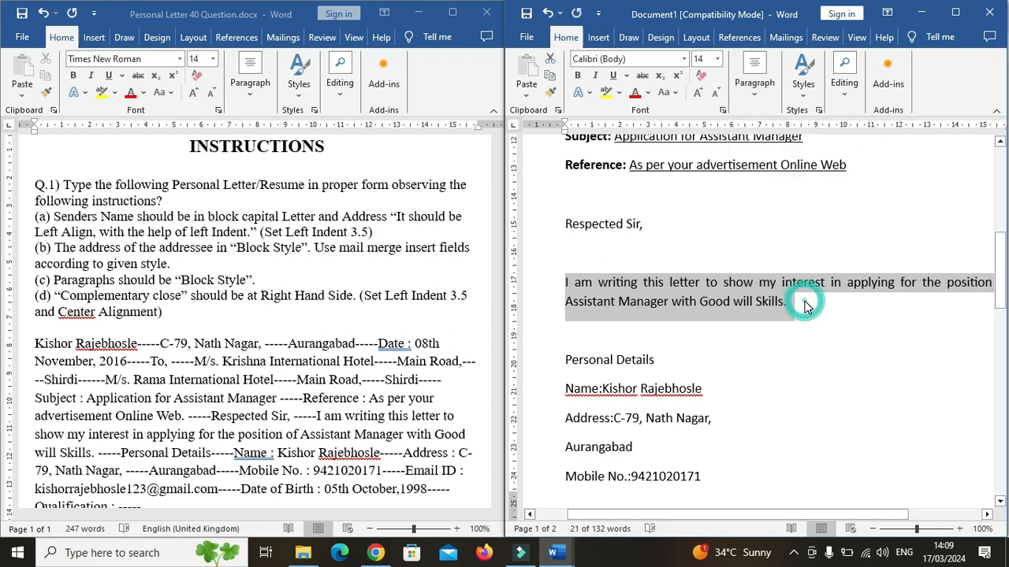
pyautogui.click(791, 321)
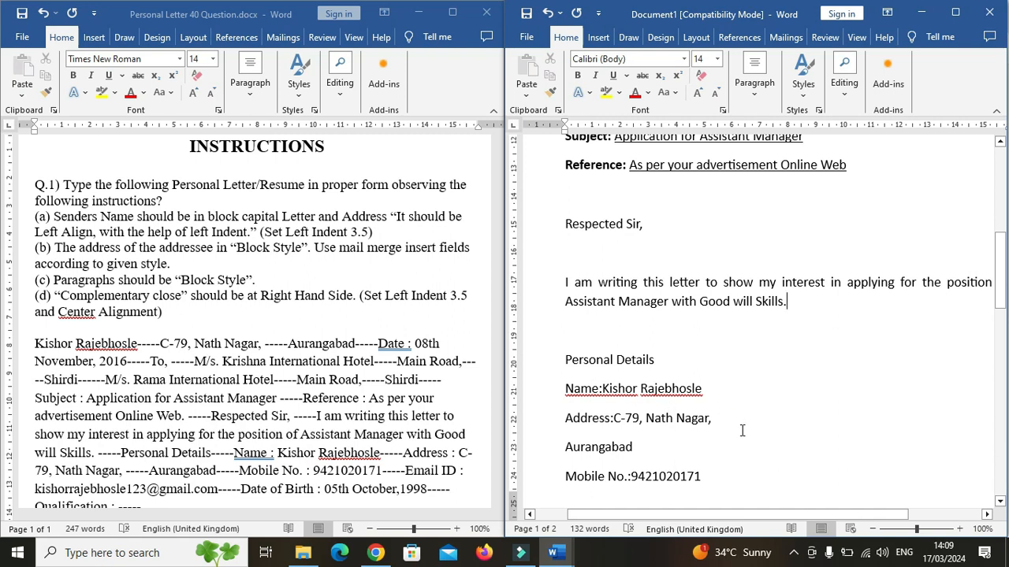
# Make the "Personal Details" heading bold, underlined and centred.
pyautogui.moveTo(655, 360); pyautogui.dragTo(578, 368)
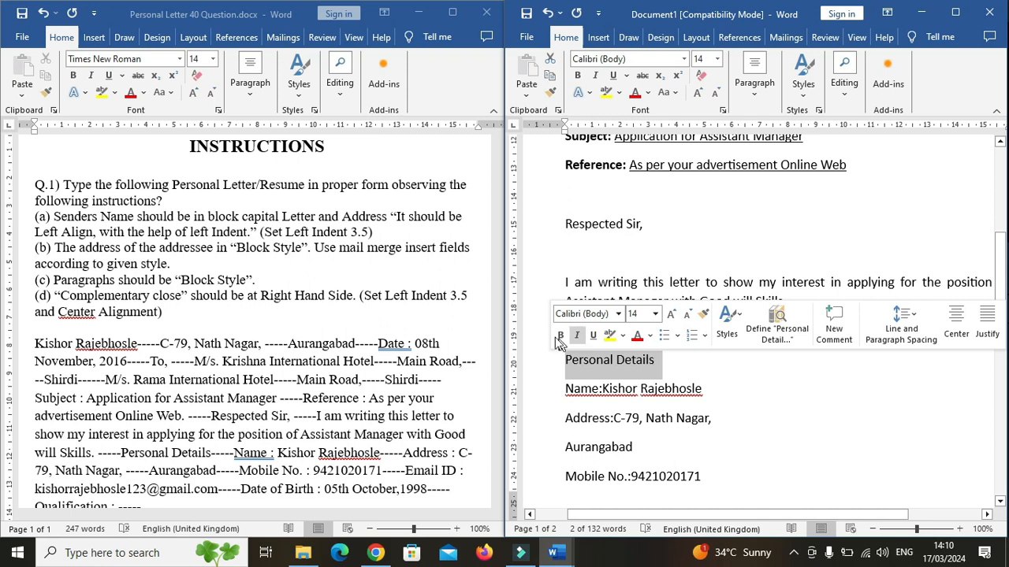
pyautogui.click(576, 74)
pyautogui.click(613, 75)
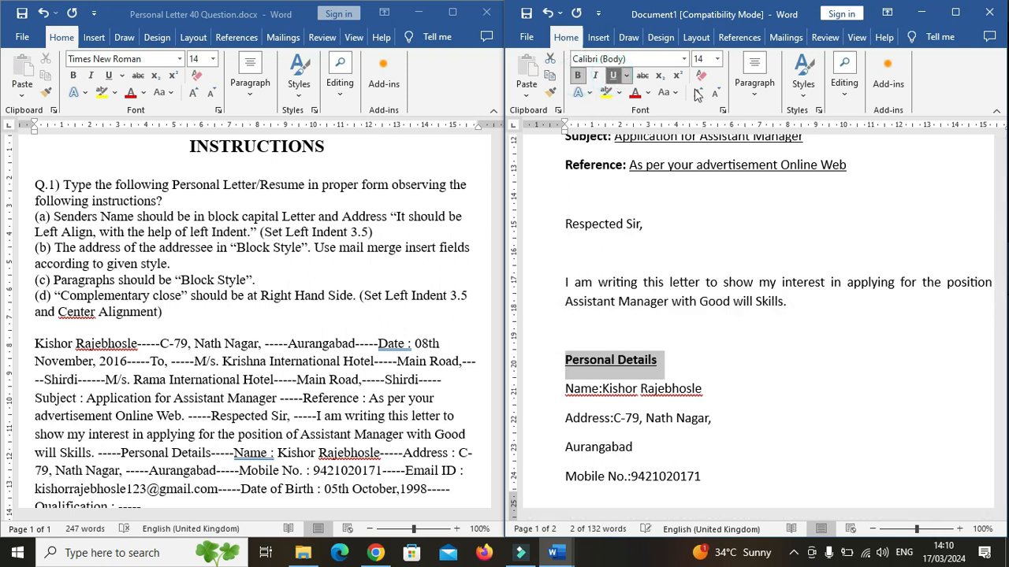
pyautogui.click(754, 94)
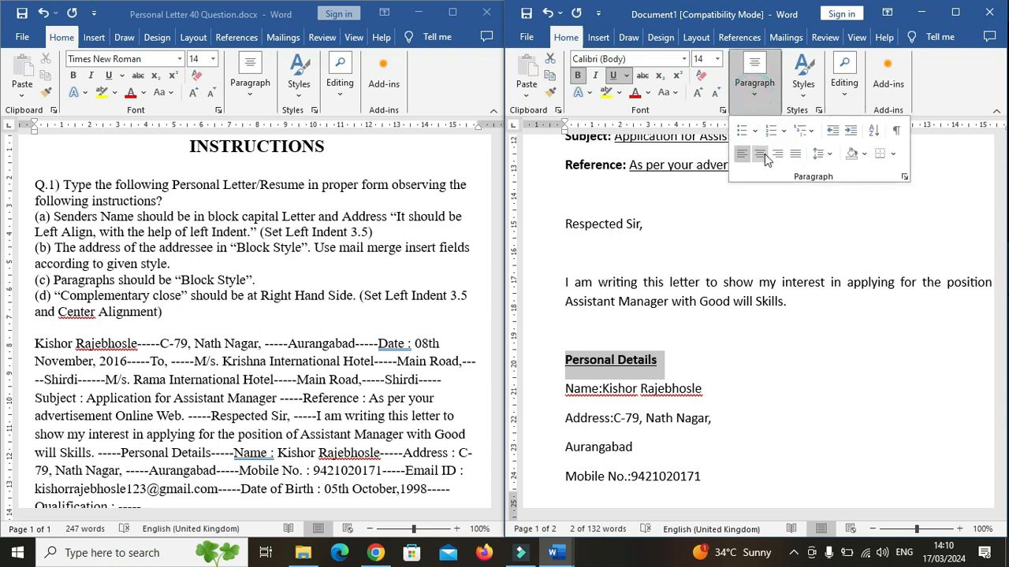
pyautogui.click(761, 154)
pyautogui.click(738, 407)
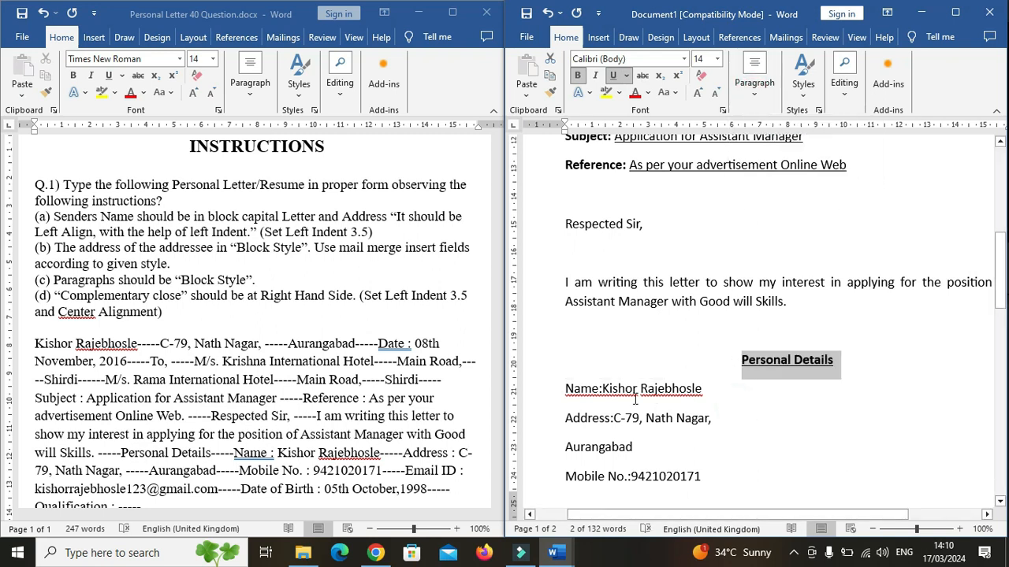
pyautogui.click(695, 390)
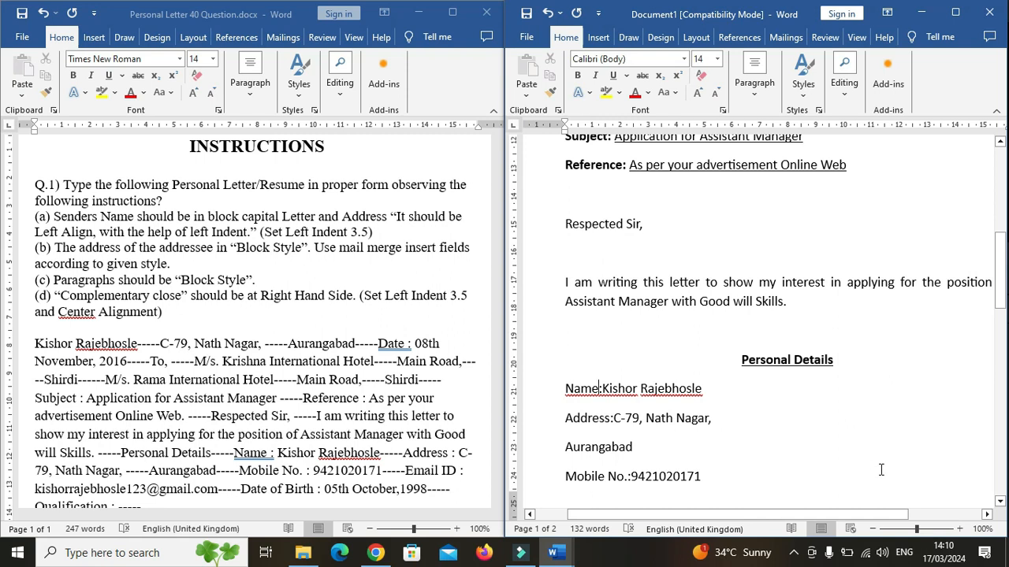
# Separate the Name label from the sender's name with tabs before and after the colon.
pyautogui.press('Tab')
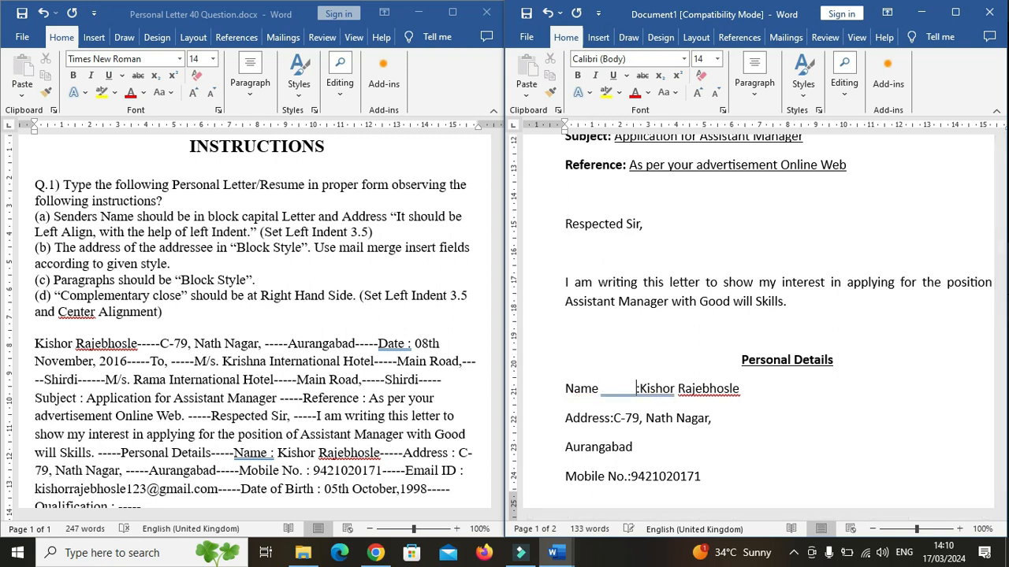
pyautogui.press('Tab')
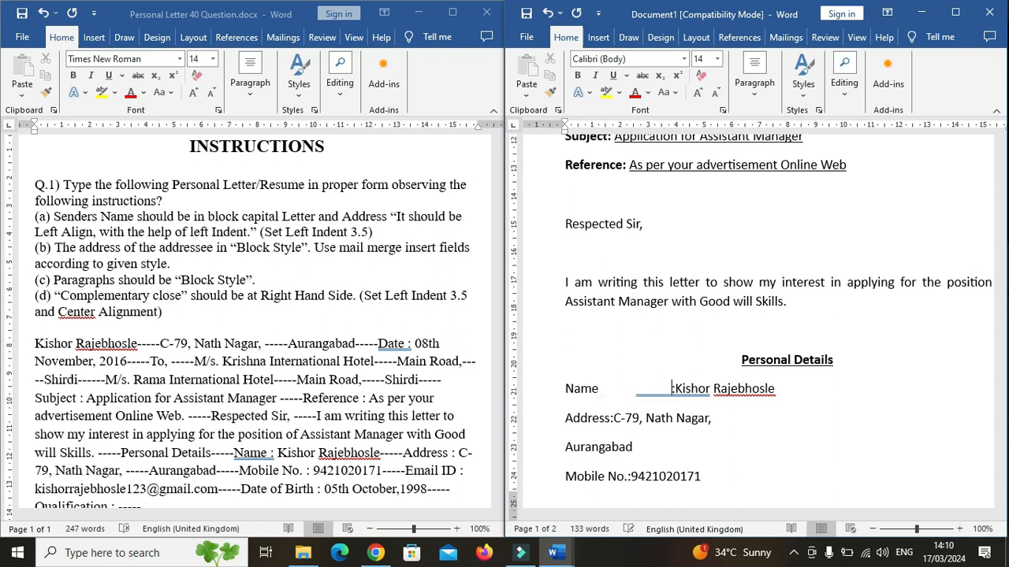
pyautogui.click(675, 389)
pyautogui.press('Tab')
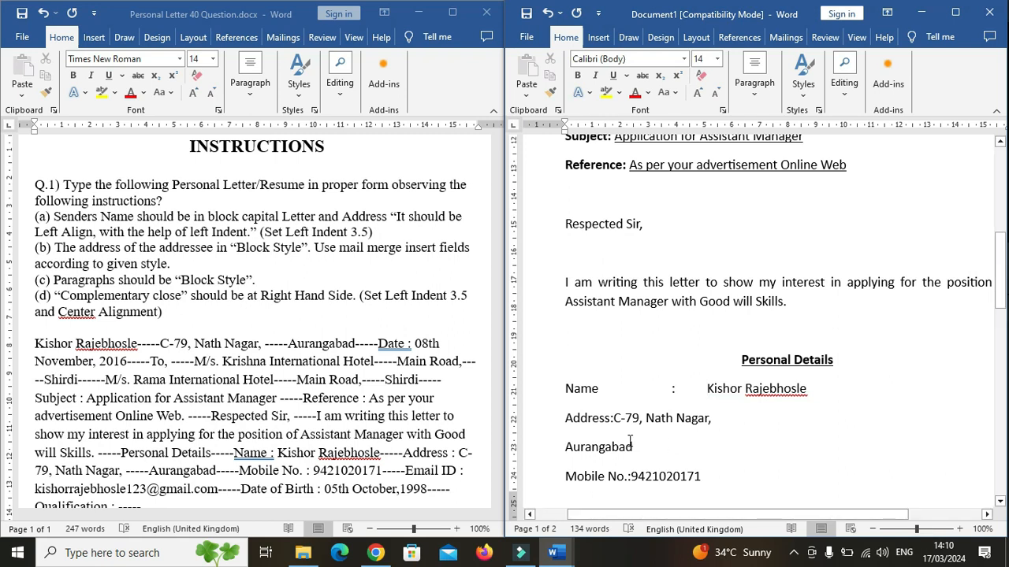
# Align the Address line with tabs before and after the colon.
pyautogui.click(566, 418)
pyautogui.click(610, 418)
pyautogui.press('Tab')
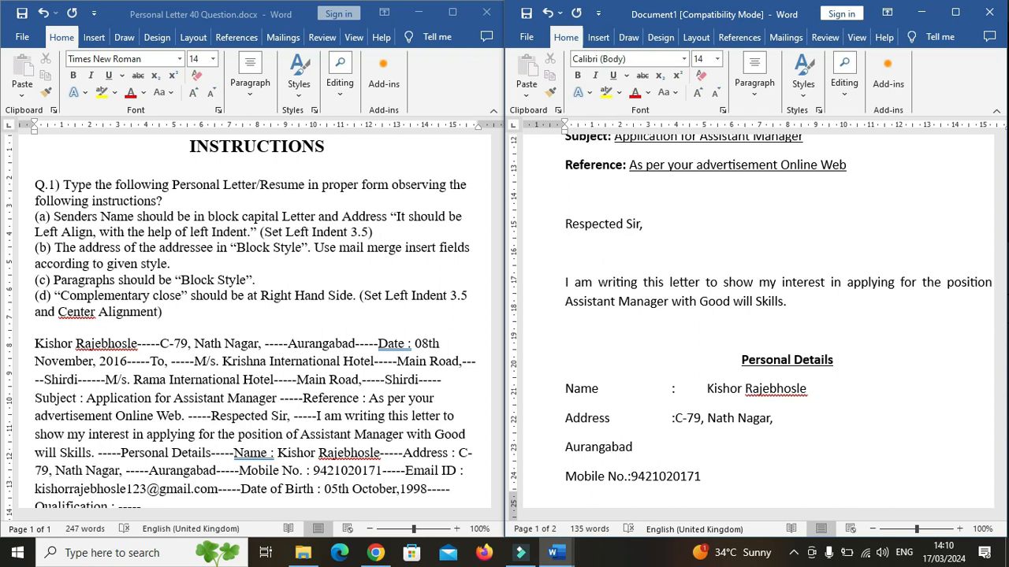
pyautogui.click(675, 418)
pyautogui.press('Tab')
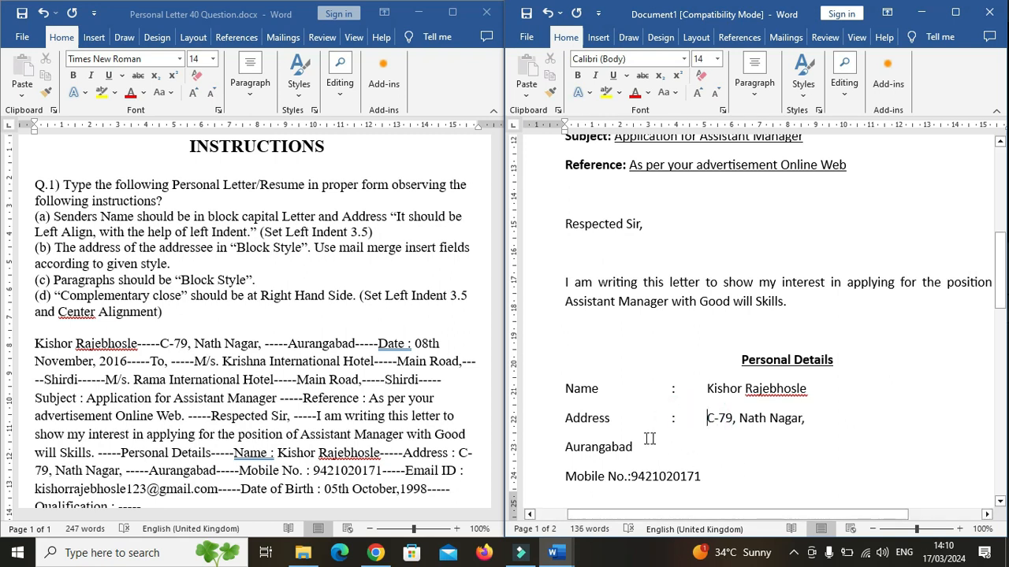
# Indent the Aurangabad line with tabs so it sits under the address text.
pyautogui.click(566, 448)
pyautogui.press('Tab')
pyautogui.press('Tab')
pyautogui.press('Tab')
pyautogui.press('Tab')
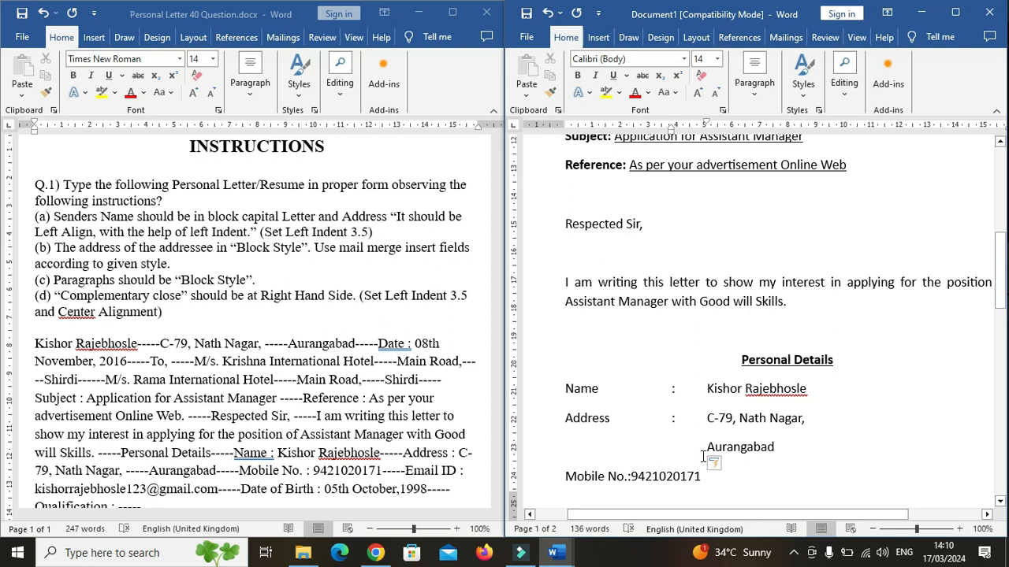
# Align the Mobile No. line with tabs before and after the colon.
pyautogui.click(627, 477)
pyautogui.press('Tab')
pyautogui.press('Tab')
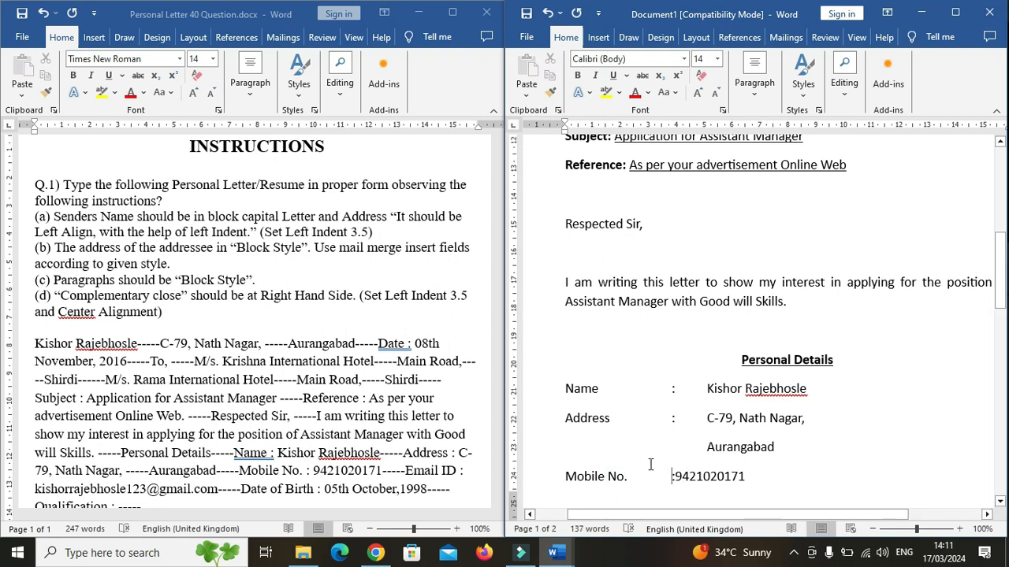
pyautogui.click(676, 476)
pyautogui.press('Tab')
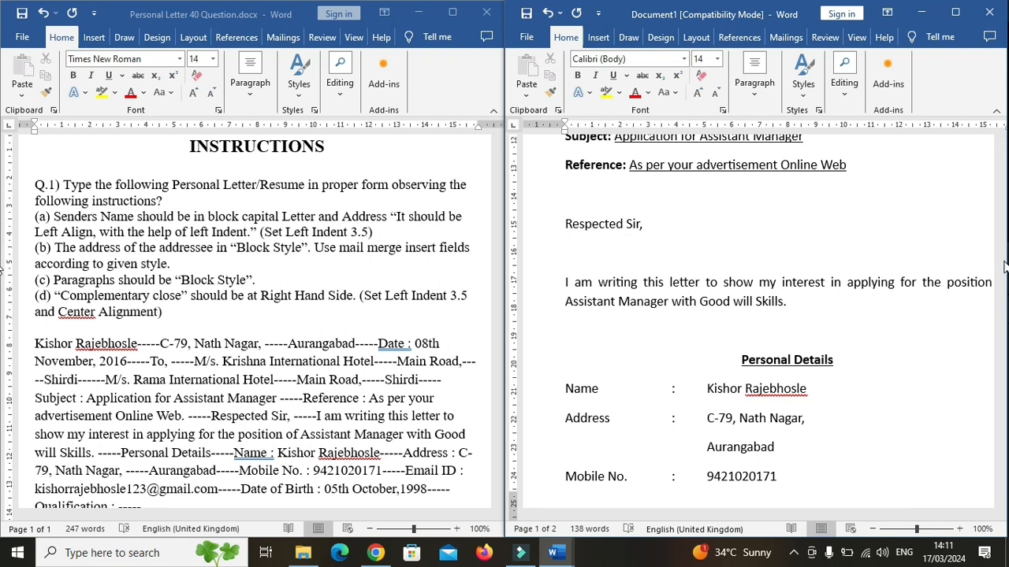
# Align the Email ID line with tabs before and after the colon.
pyautogui.moveTo(1001, 266); pyautogui.dragTo(1004, 375)
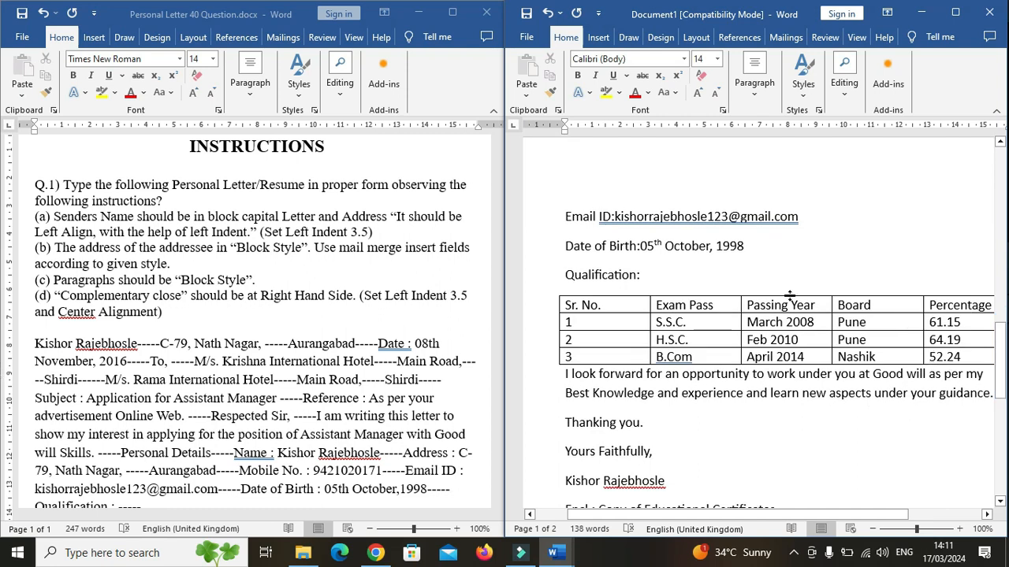
pyautogui.click(608, 219)
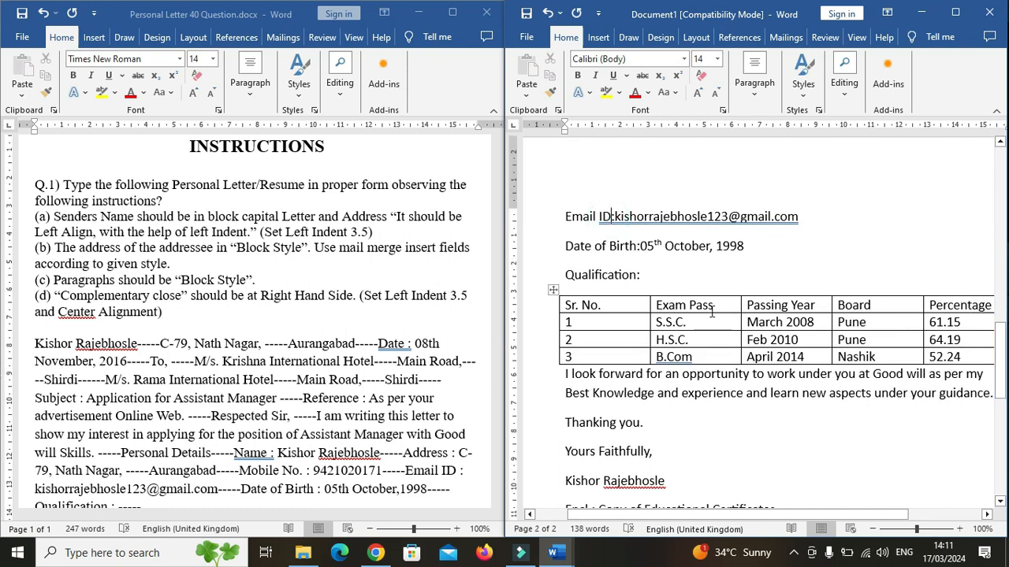
pyautogui.press('Tab')
pyautogui.press('Tab')
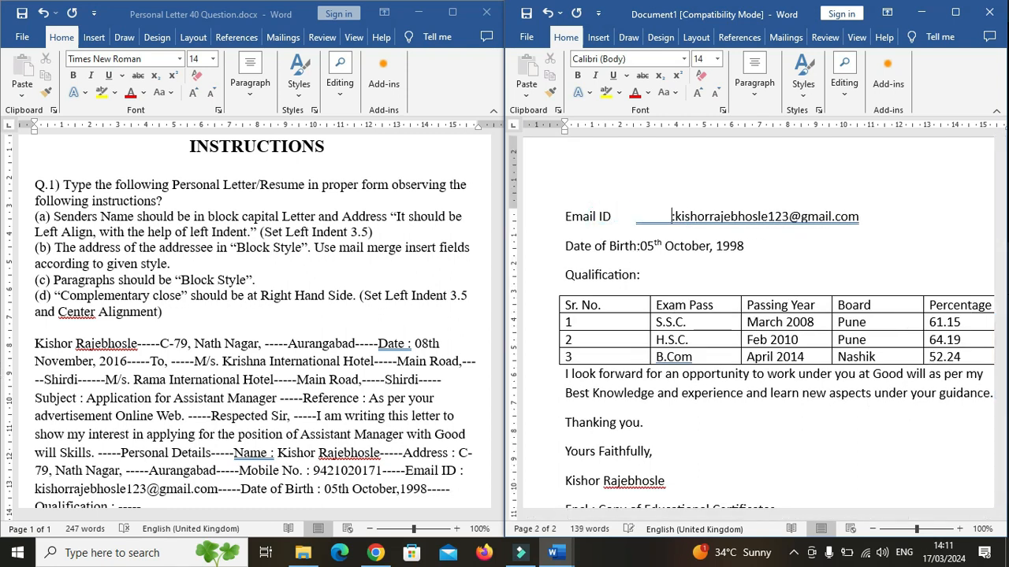
pyautogui.click(679, 217)
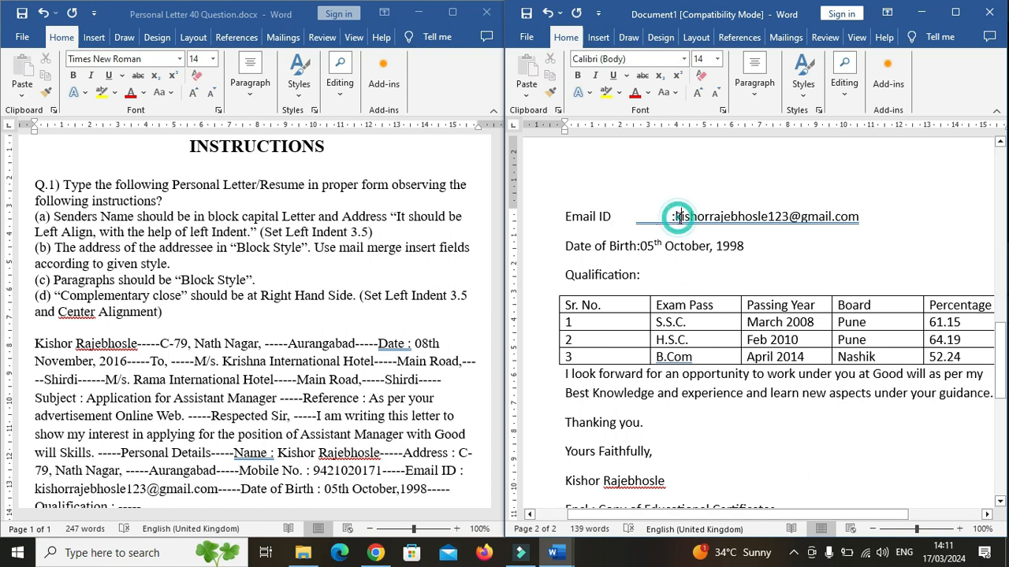
pyautogui.press('Tab')
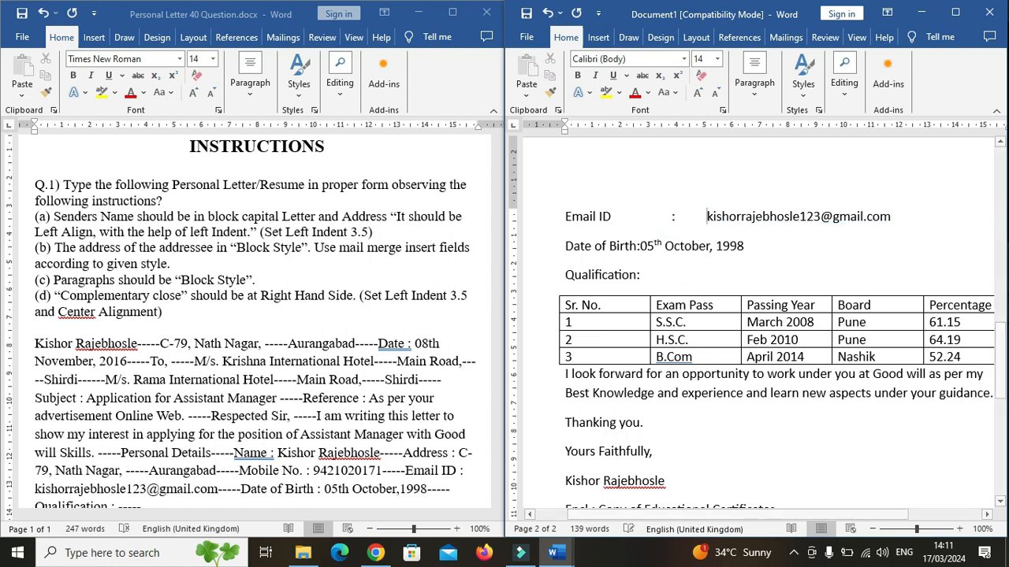
# Align the Date of Birth and Qualification lines with tabs around their colons.
pyautogui.click(640, 247)
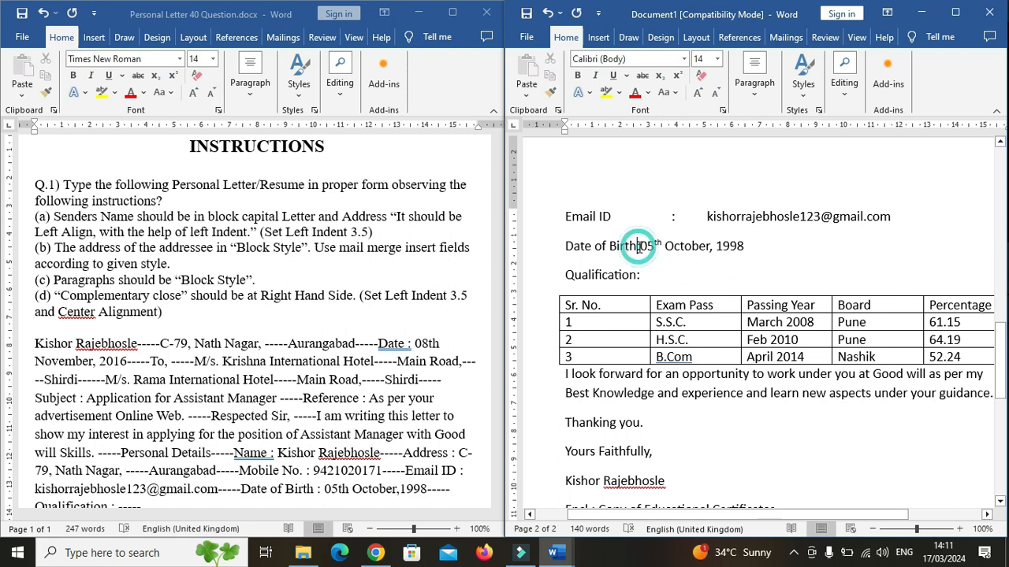
pyautogui.press('Tab')
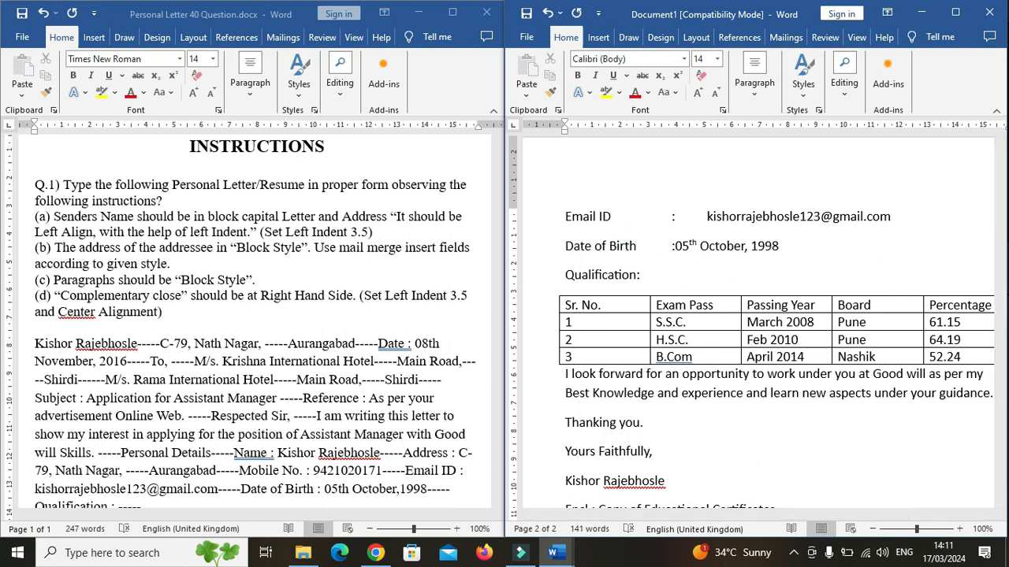
pyautogui.click(676, 247)
pyautogui.press('Tab')
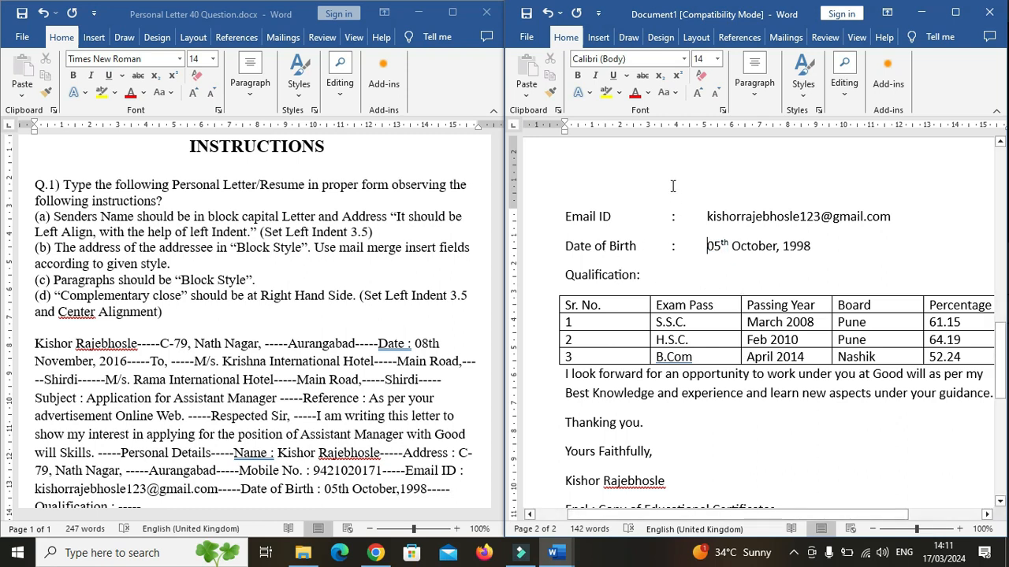
pyautogui.click(637, 274)
pyautogui.press('Tab')
# Make the Name, Address and Mobile No. labels with their colons bold.
pyautogui.moveTo(1000, 347); pyautogui.dragTo(1002, 297)
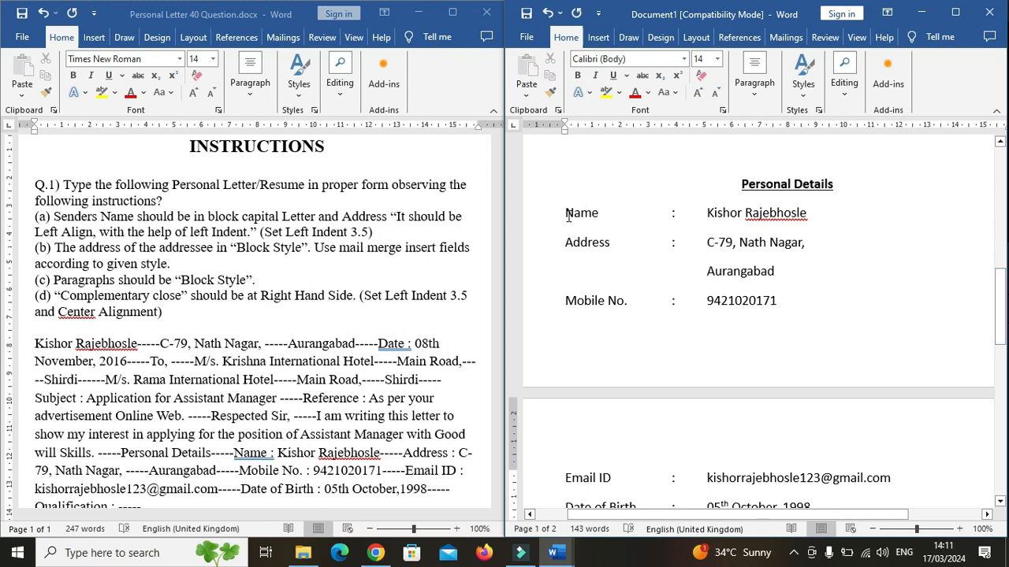
pyautogui.moveTo(562, 213); pyautogui.dragTo(681, 213)
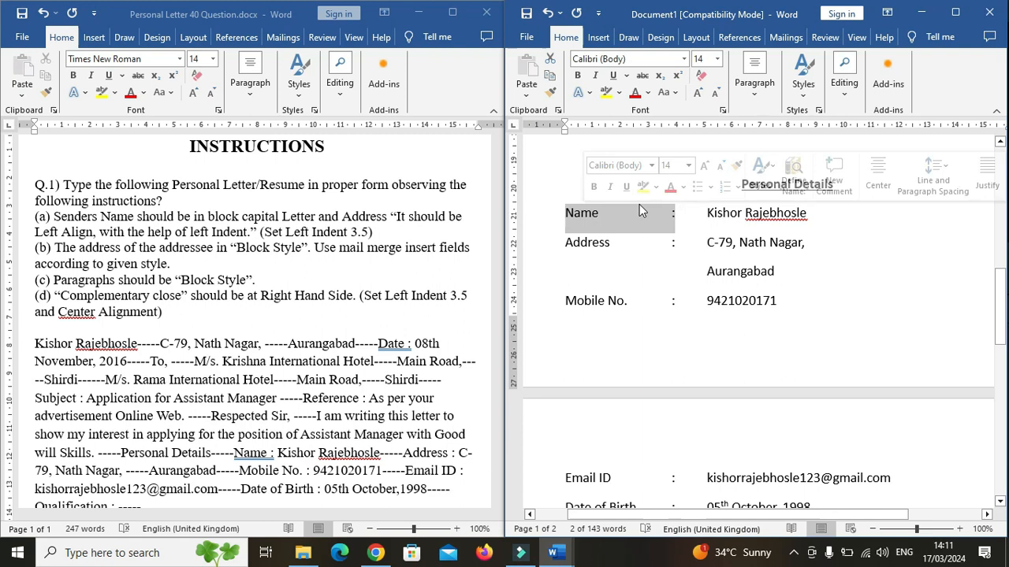
pyautogui.click(578, 76)
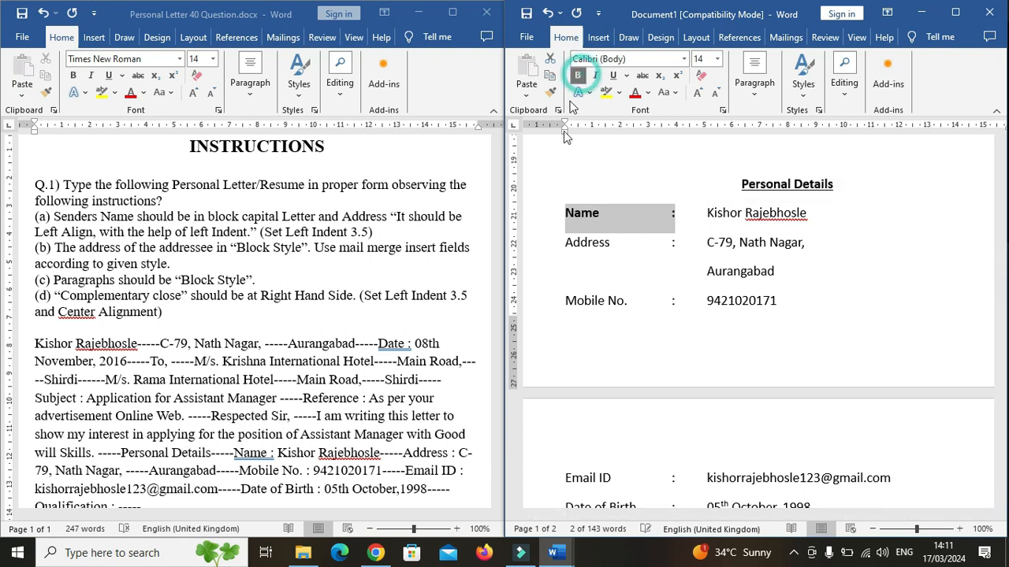
pyautogui.click(592, 248)
pyautogui.moveTo(566, 246); pyautogui.dragTo(680, 244)
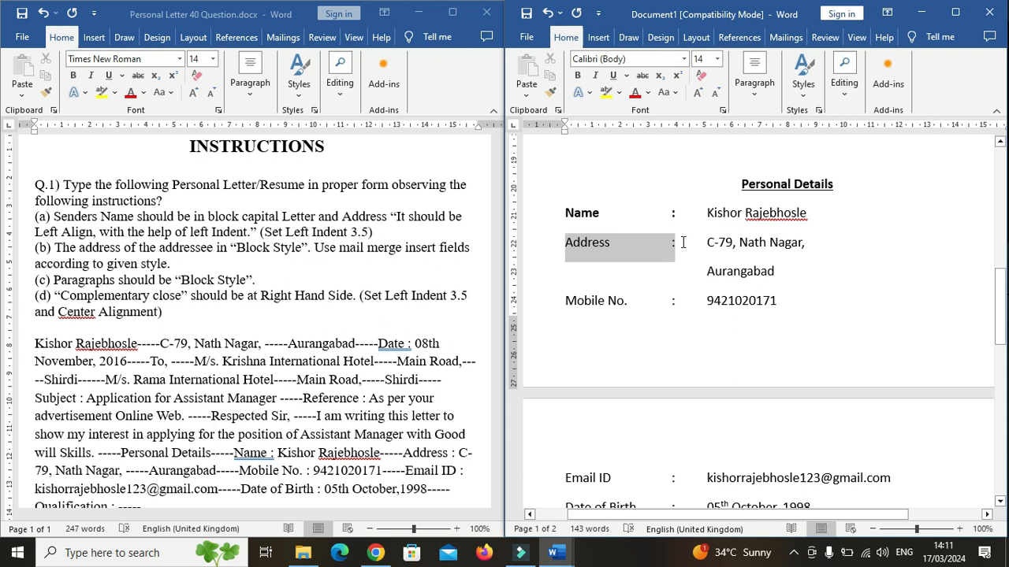
pyautogui.click(578, 76)
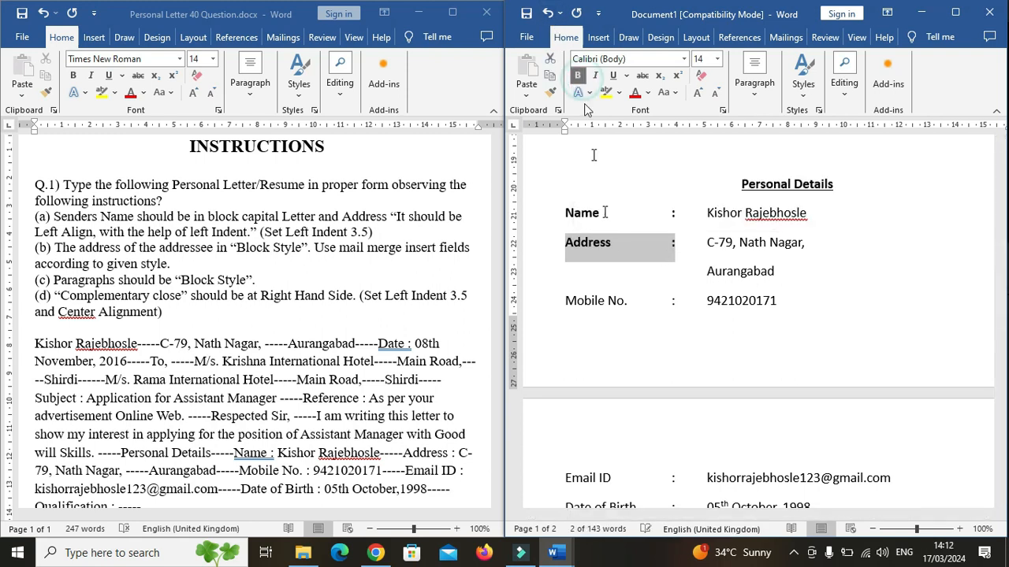
pyautogui.click(591, 262)
pyautogui.moveTo(565, 304); pyautogui.dragTo(679, 302)
pyautogui.click(578, 77)
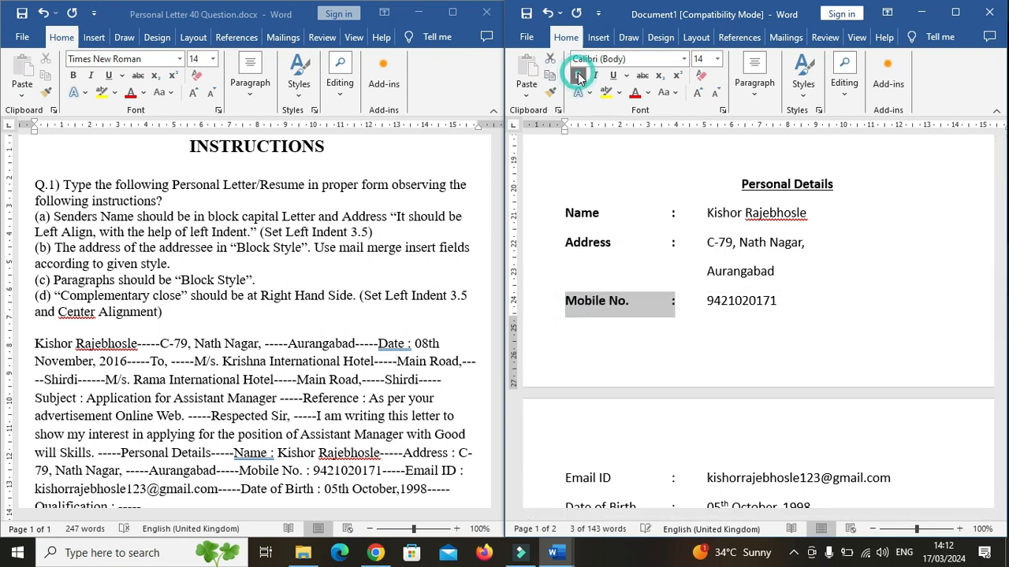
pyautogui.click(623, 309)
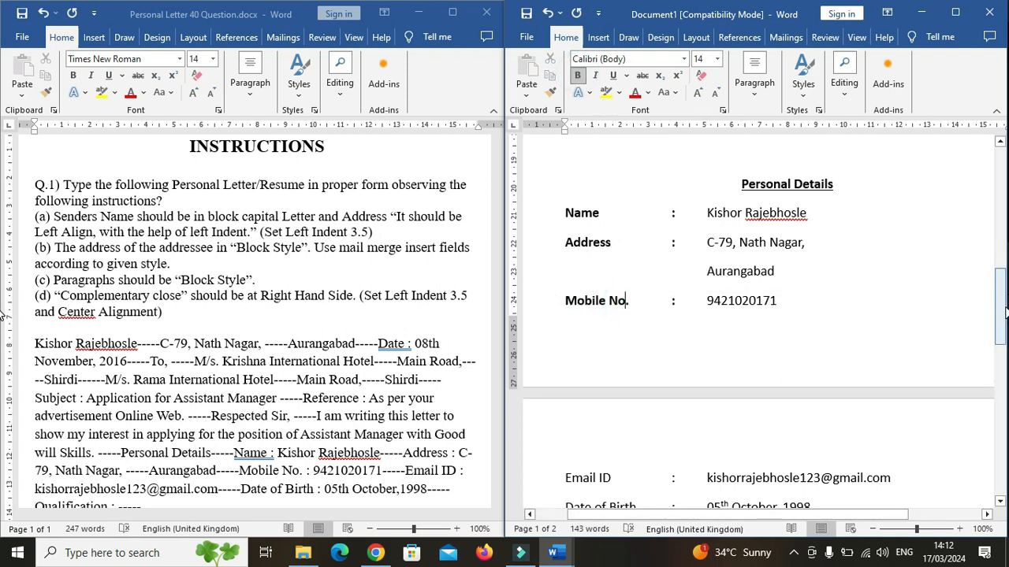
# Make the Email ID, Date of Birth and Qualification labels with their colons bold.
pyautogui.scroll(-5, 614, 250)
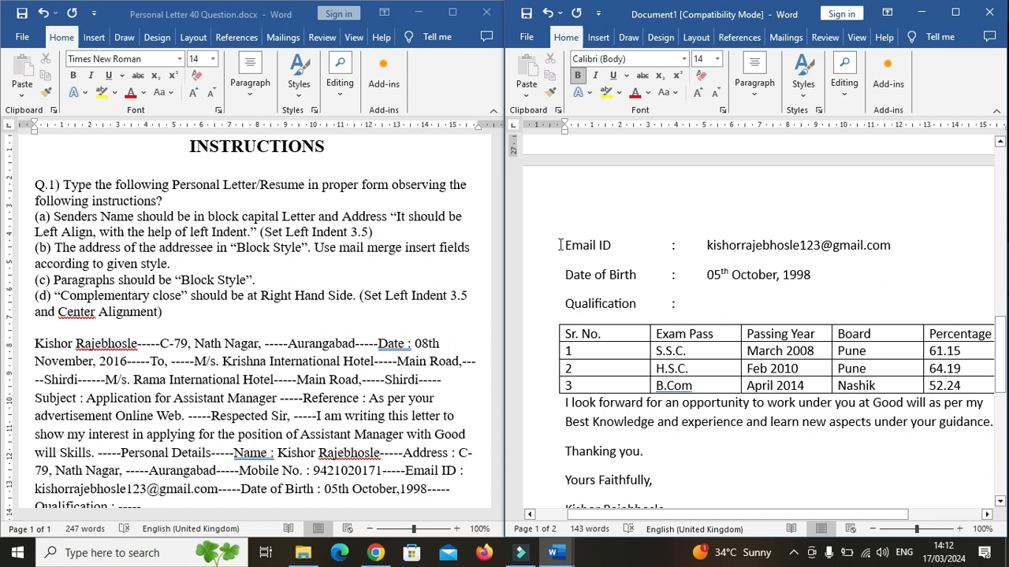
pyautogui.moveTo(565, 247); pyautogui.dragTo(682, 246)
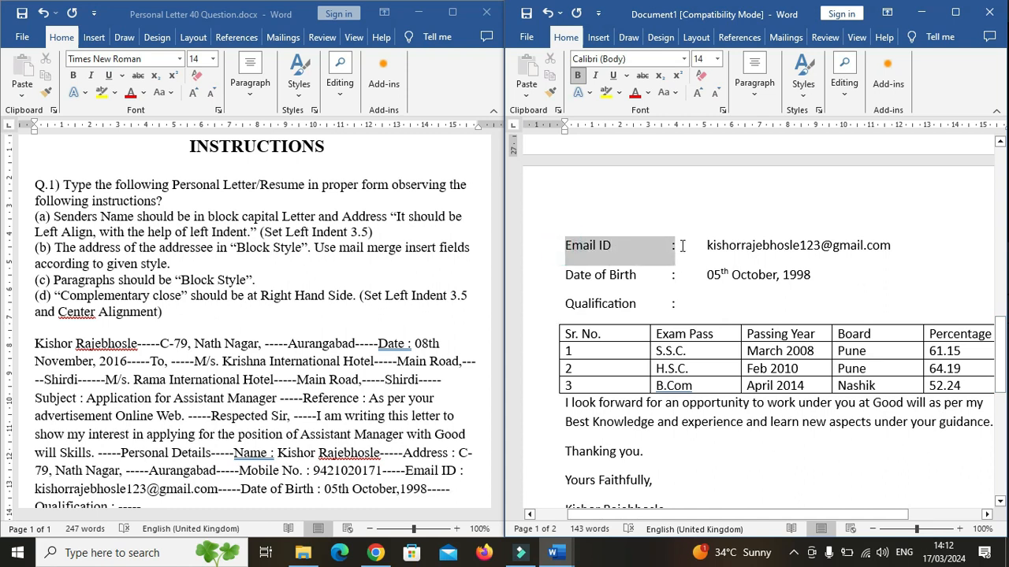
pyautogui.click(577, 75)
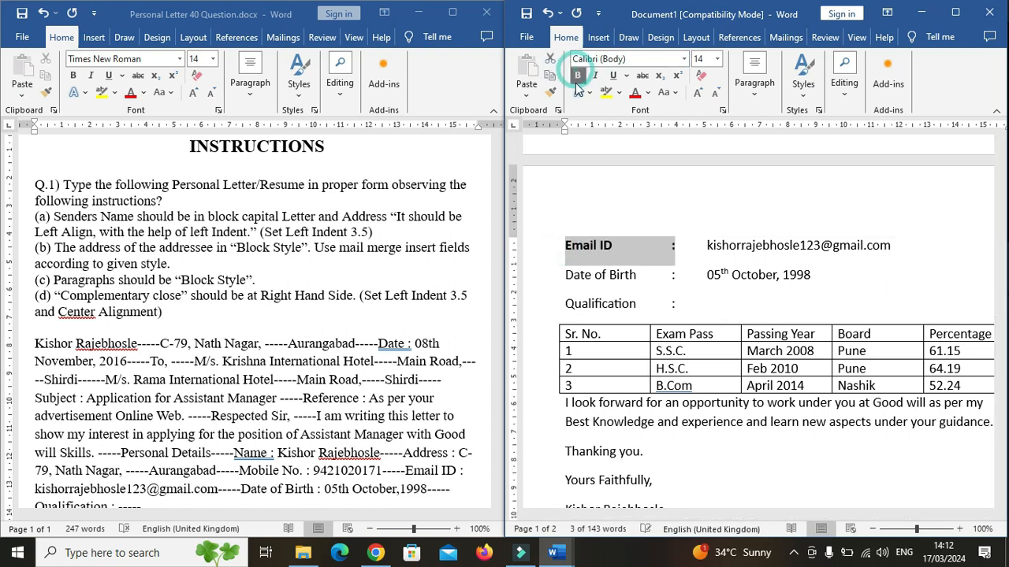
pyautogui.click(606, 305)
pyautogui.moveTo(566, 278); pyautogui.dragTo(684, 278)
pyautogui.click(577, 75)
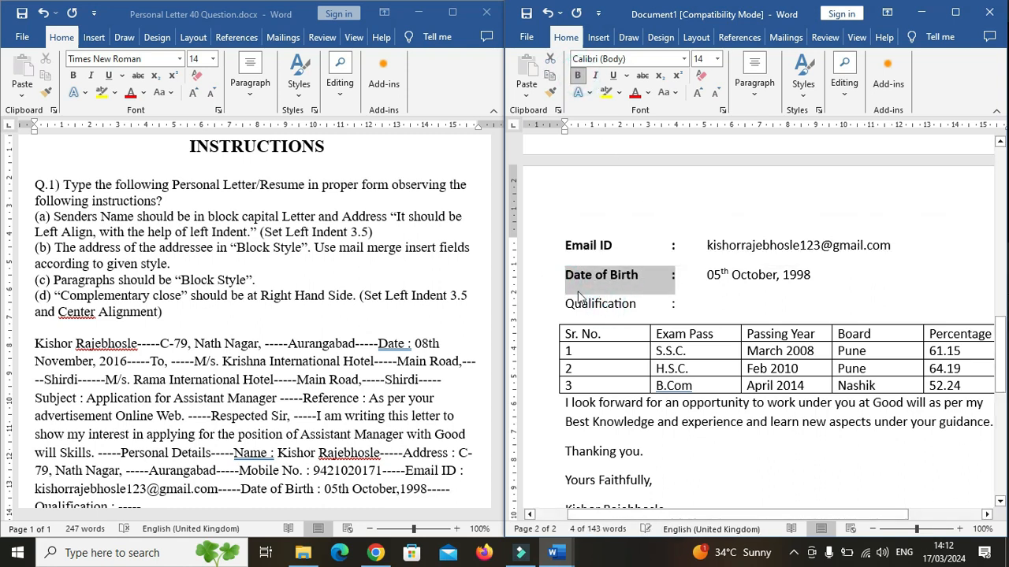
pyautogui.click(568, 305)
pyautogui.moveTo(568, 305); pyautogui.dragTo(671, 302)
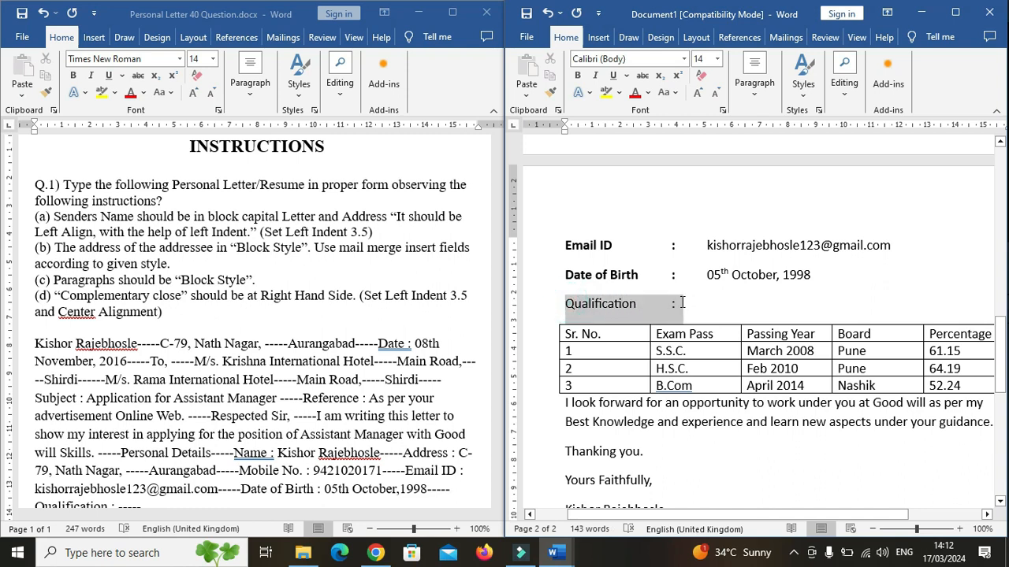
pyautogui.hotkey('ctrl', 'b')
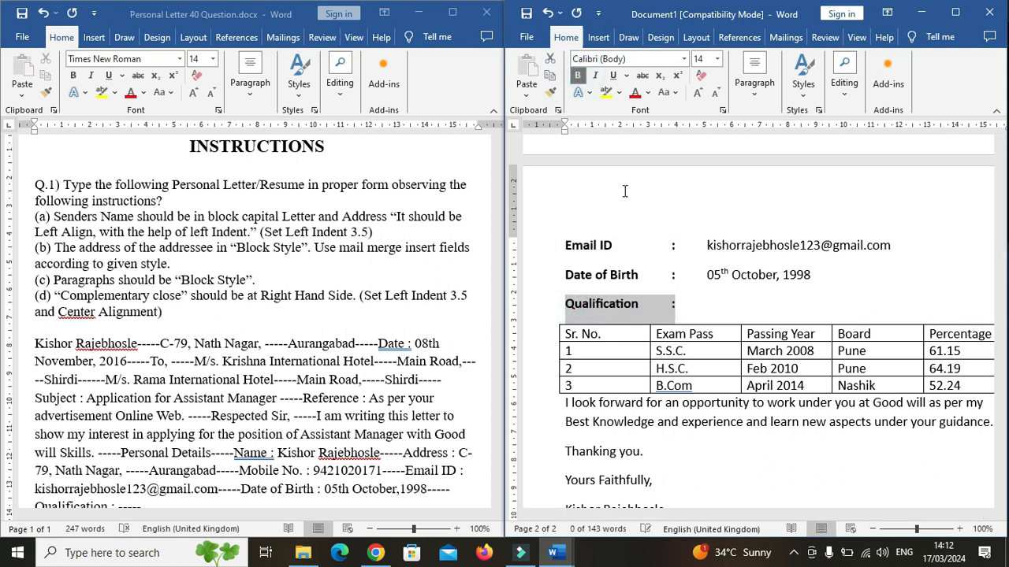
pyautogui.click(690, 321)
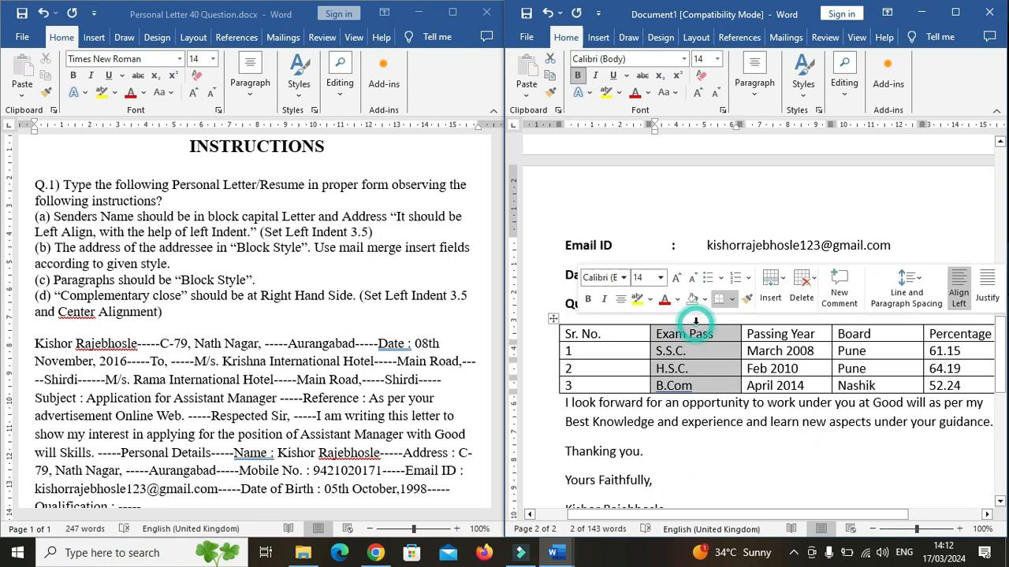
pyautogui.click(762, 205)
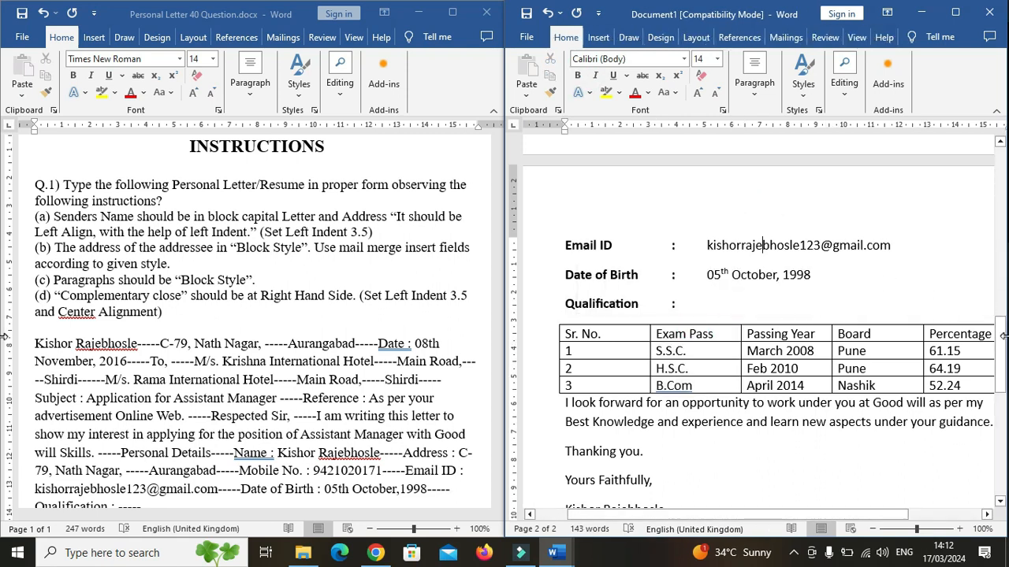
# Insert blank lines before and after the qualification table.
pyautogui.moveTo(1003, 335); pyautogui.dragTo(1001, 384)
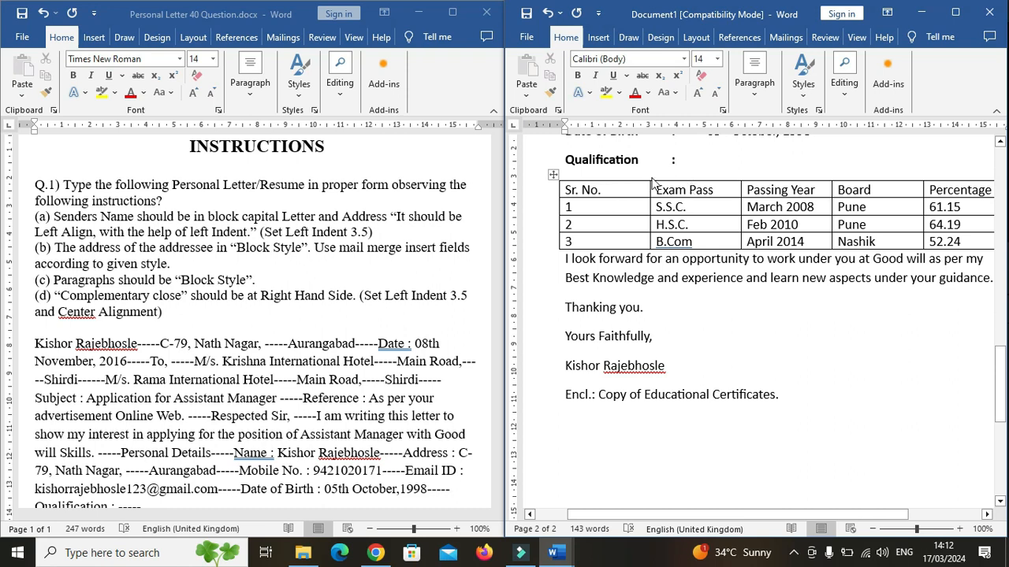
pyautogui.click(682, 159)
pyautogui.press('Return')
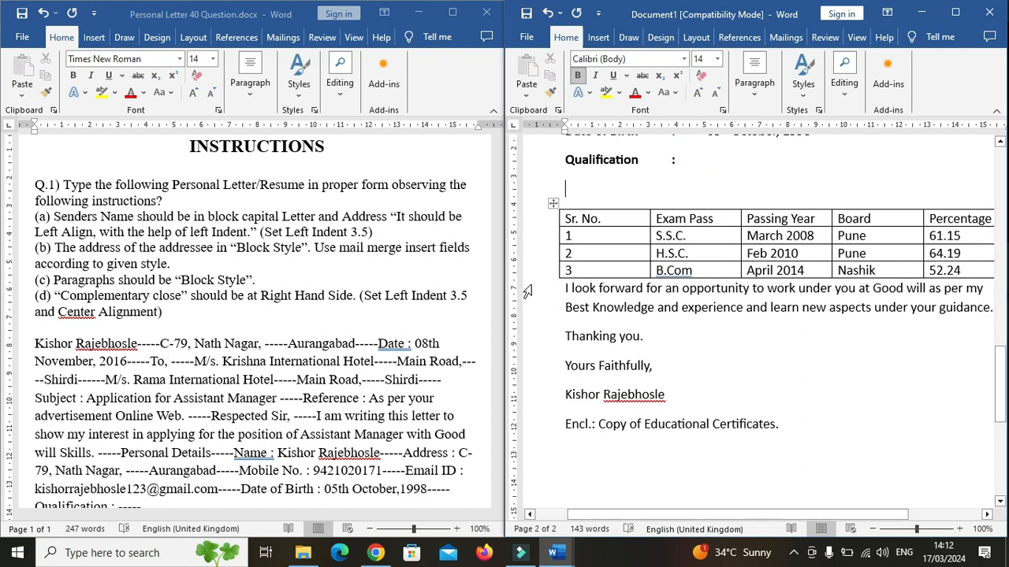
pyautogui.click(561, 287)
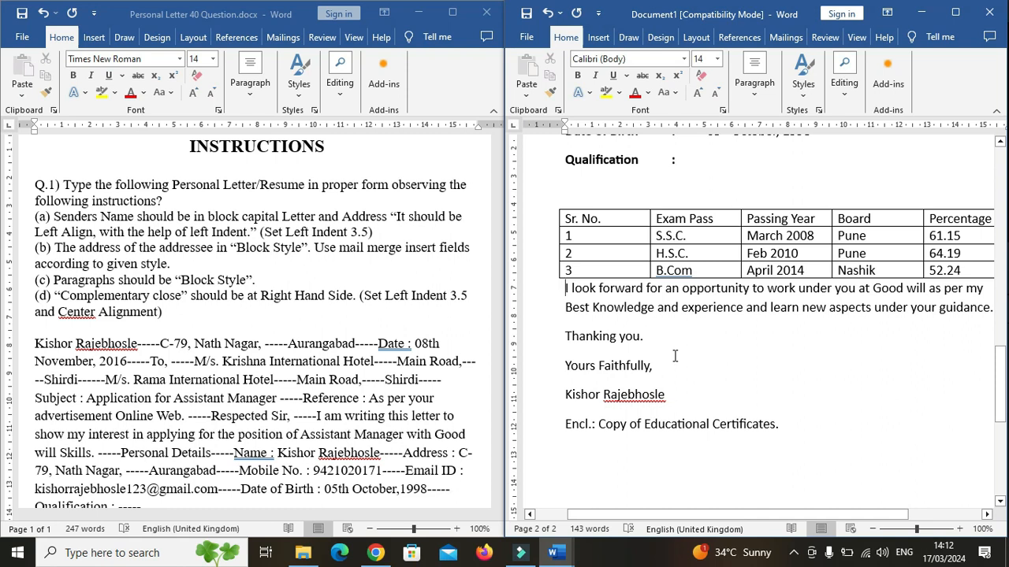
pyautogui.press('Return')
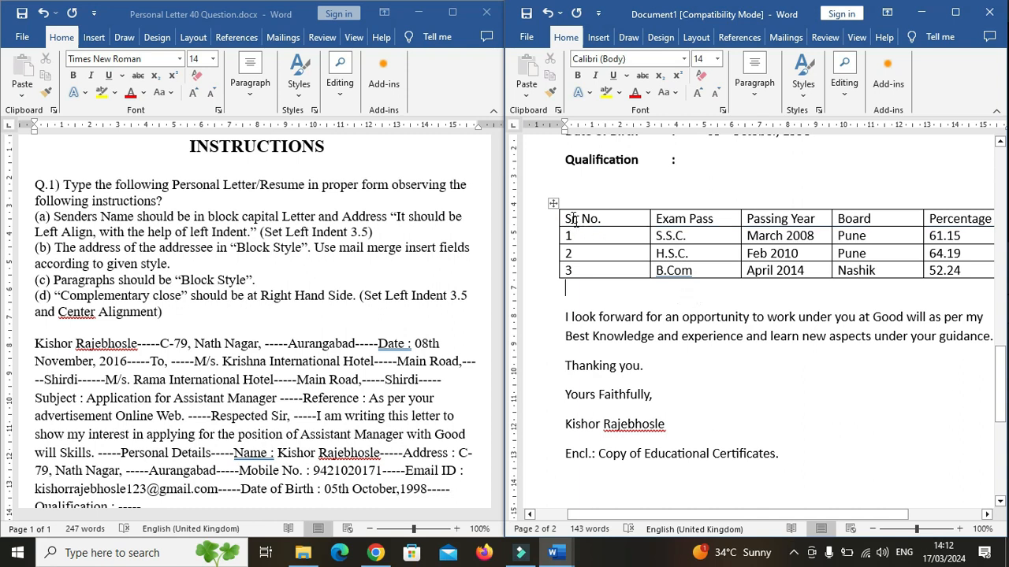
# Select the whole qualification table and center its contents.
pyautogui.moveTo(565, 219); pyautogui.dragTo(865, 248)
pyautogui.moveTo(934, 250); pyautogui.dragTo(958, 271)
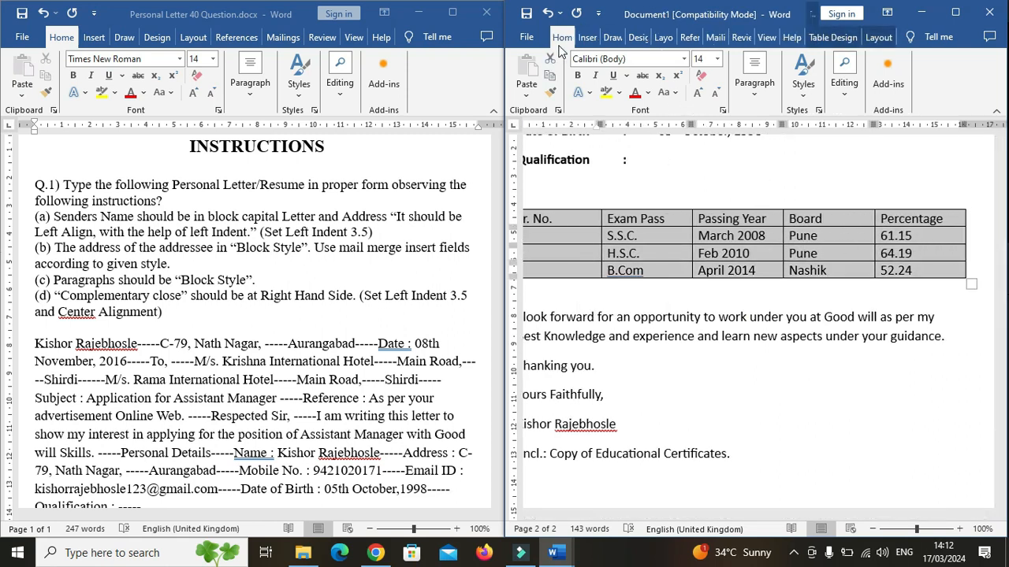
pyautogui.click(749, 98)
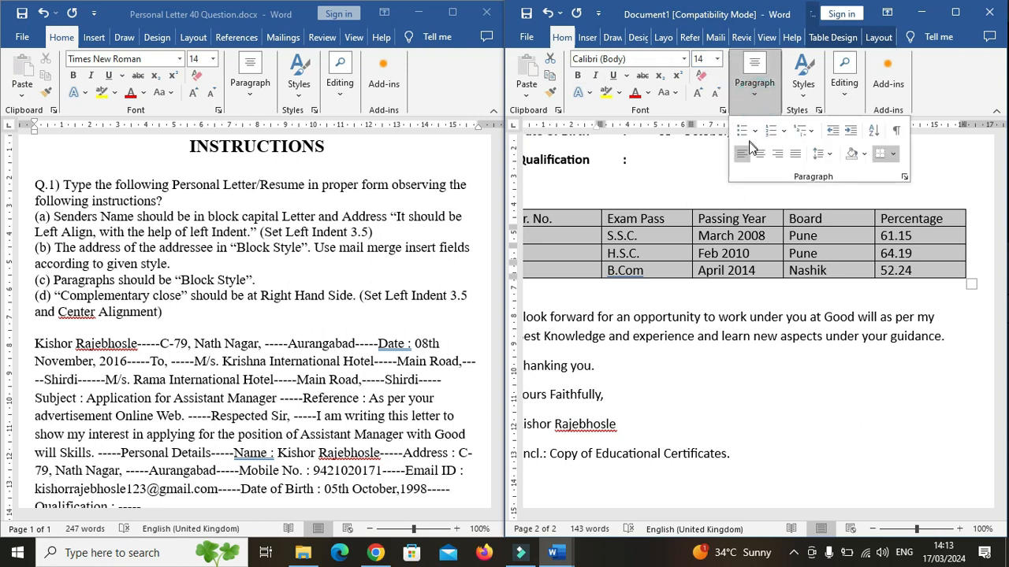
pyautogui.click(758, 157)
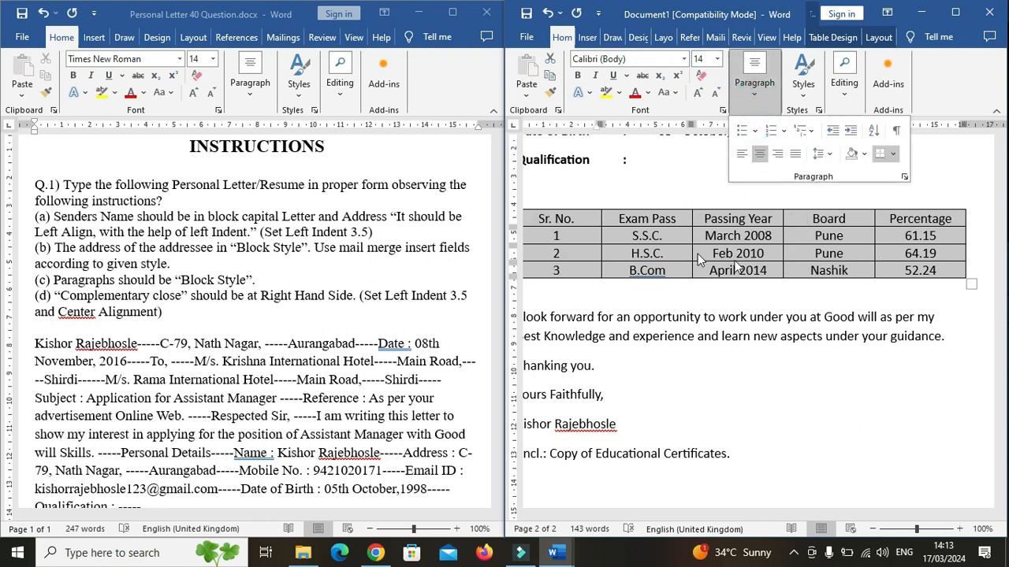
# Make the table's header row (Sr. No., Exam Pass, Passing Year, Board, Percentage) bold.
pyautogui.click(601, 280)
pyautogui.moveTo(558, 218); pyautogui.dragTo(724, 214)
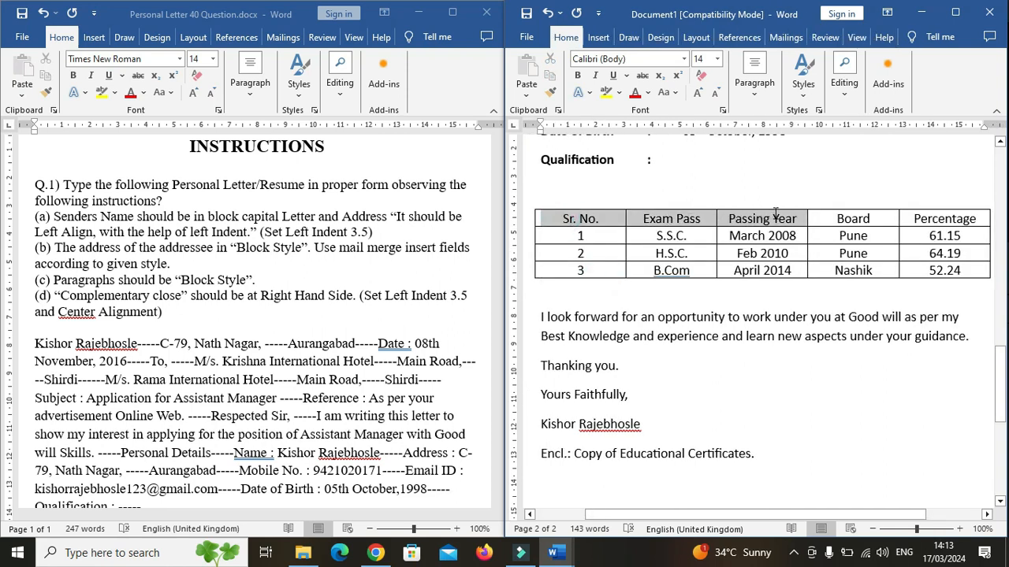
pyautogui.moveTo(808, 213); pyautogui.dragTo(824, 214)
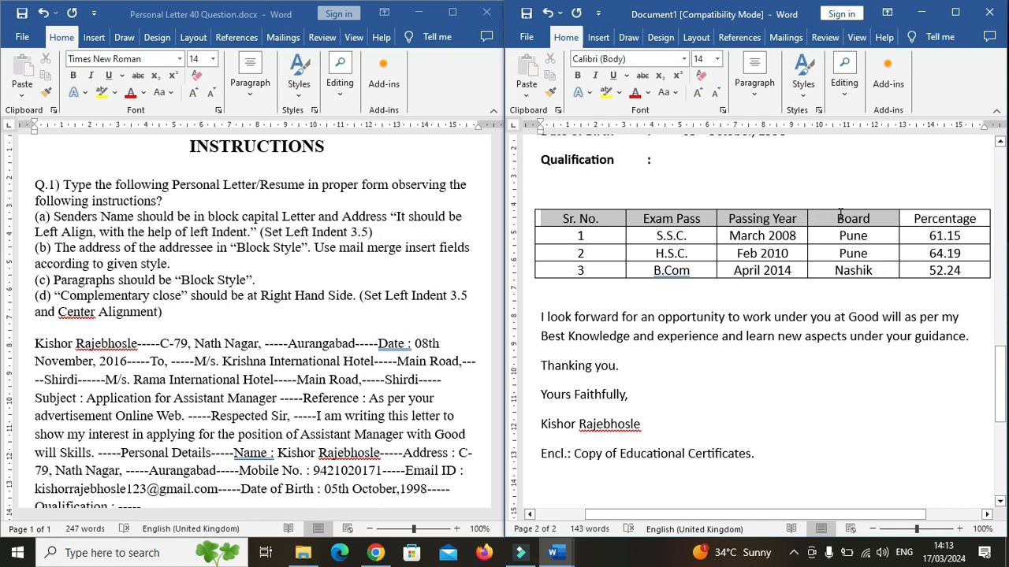
pyautogui.moveTo(892, 214); pyautogui.dragTo(911, 213)
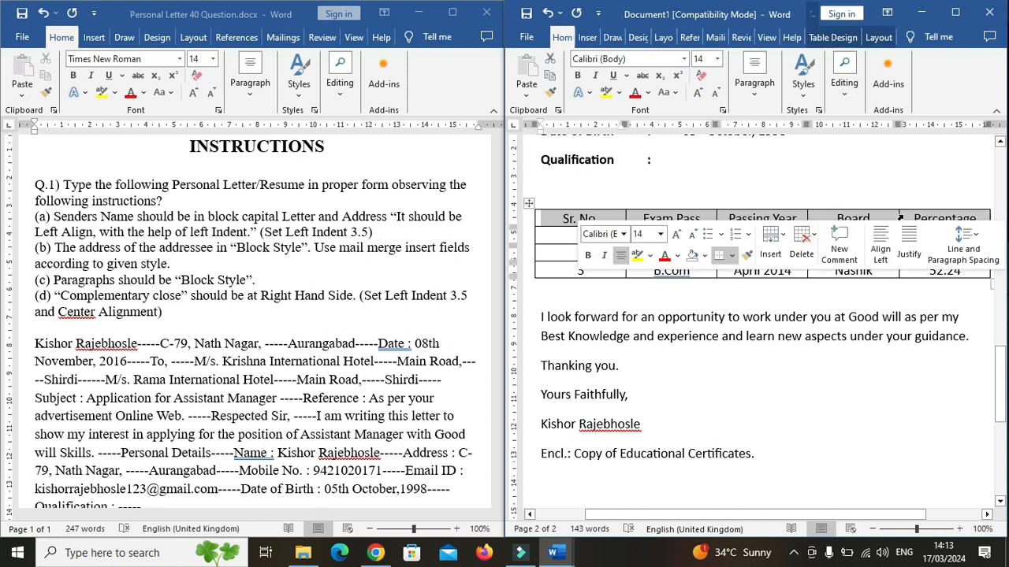
pyautogui.click(577, 74)
pyautogui.click(701, 270)
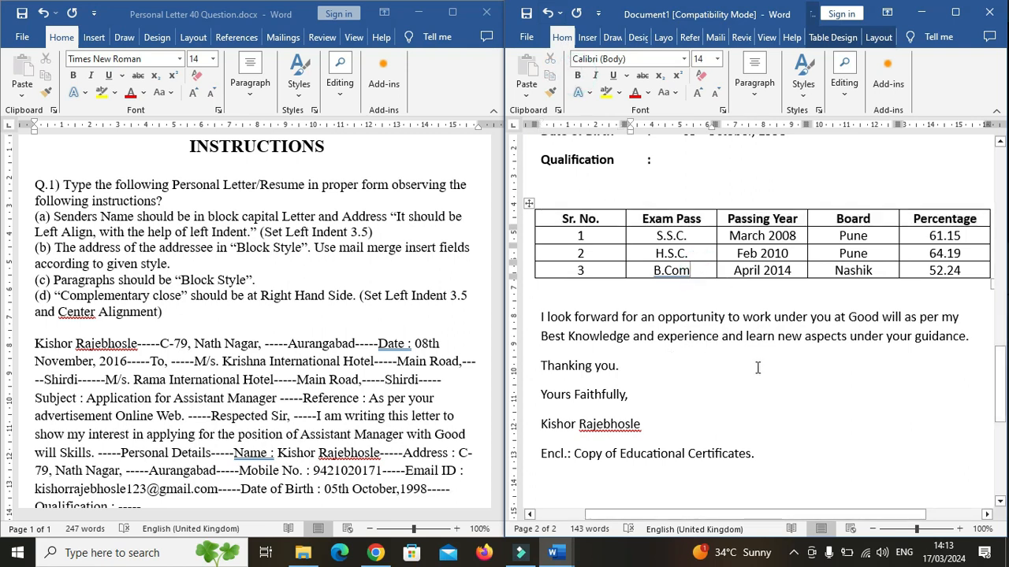
# Insert blank lines after the closing paragraph and after "Thanking you.".
pyautogui.moveTo(1000, 386); pyautogui.dragTo(999, 406)
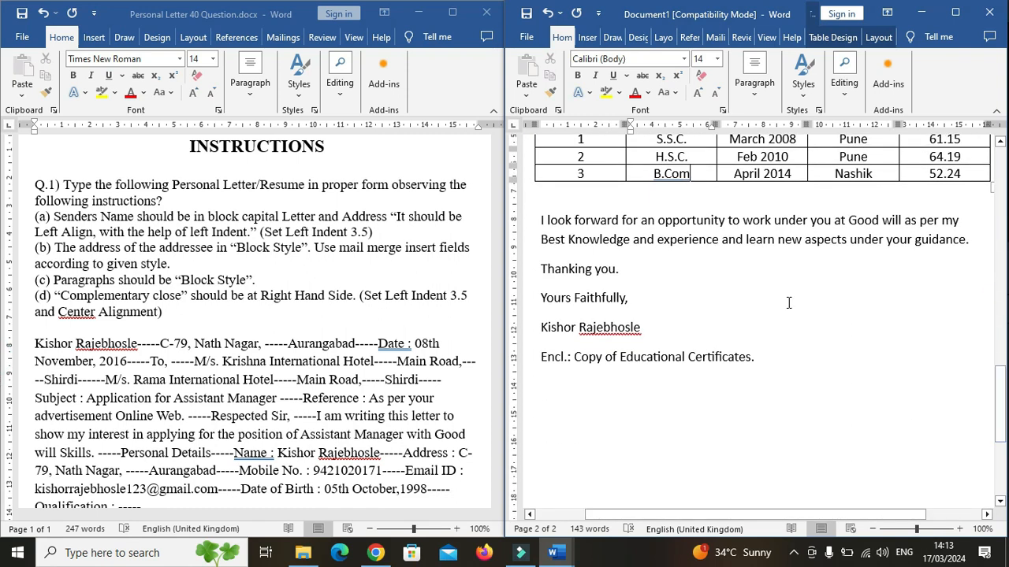
pyautogui.click(543, 220)
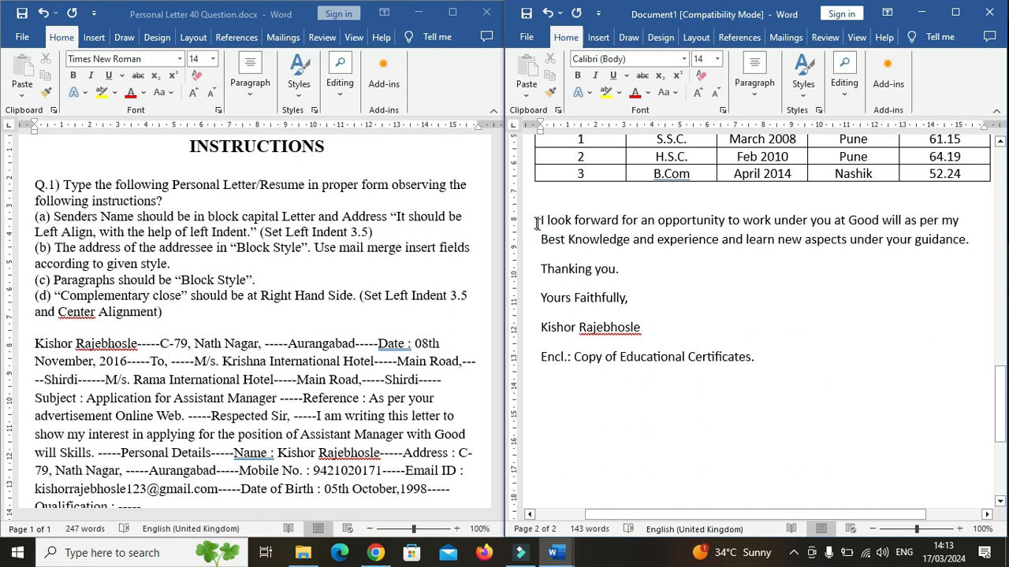
pyautogui.moveTo(970, 243); pyautogui.dragTo(537, 218)
pyautogui.click(652, 249)
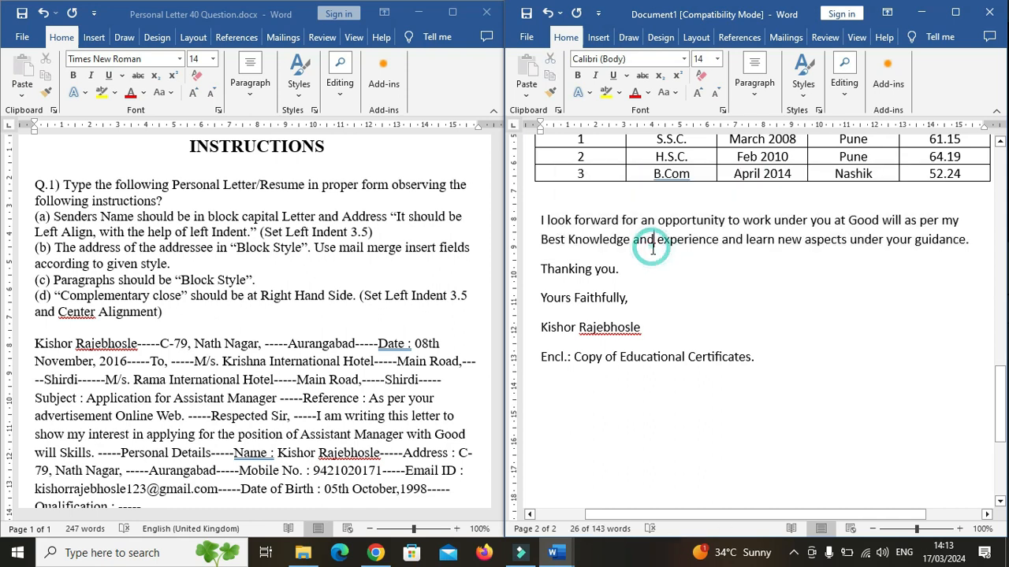
pyautogui.click(976, 246)
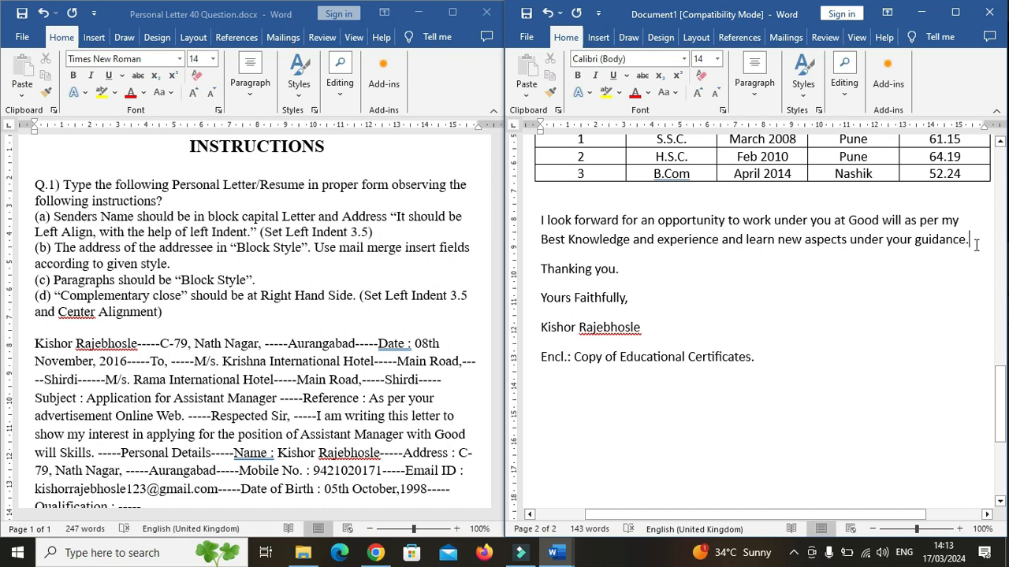
pyautogui.press('Return')
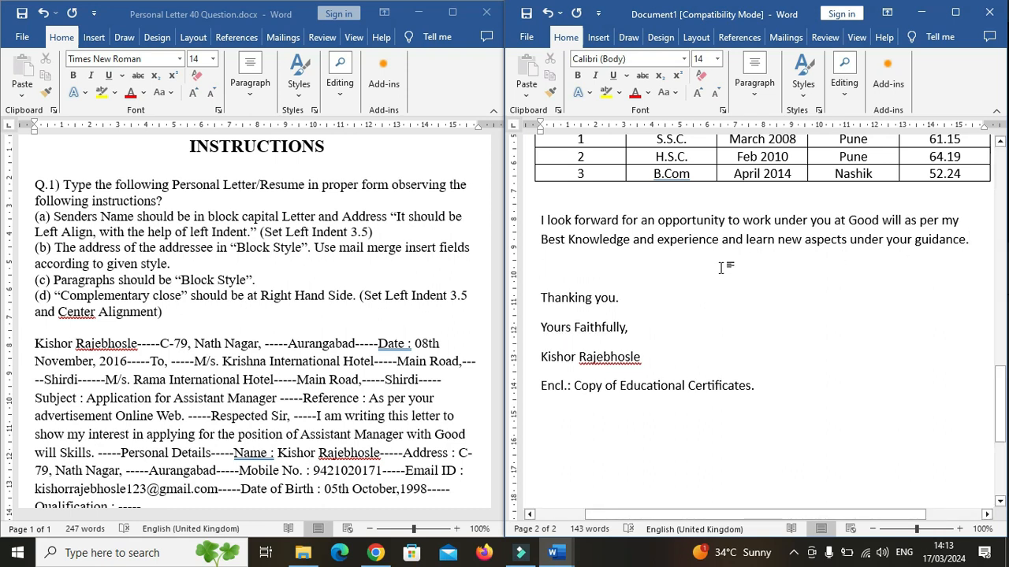
pyautogui.click(622, 301)
pyautogui.press('Return')
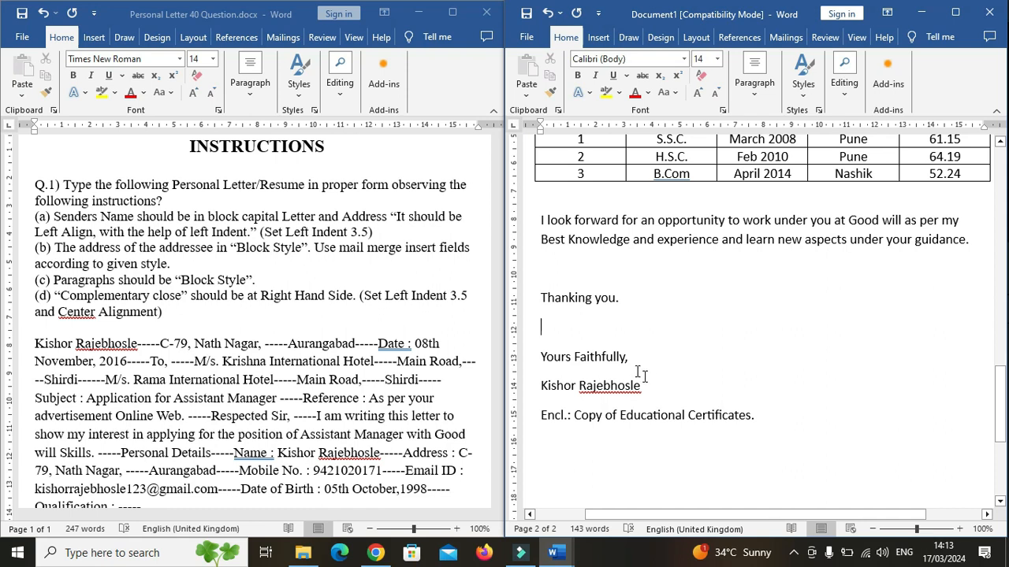
# Justify the closing paragraph and the "Thanking you." line.
pyautogui.moveTo(623, 300); pyautogui.dragTo(543, 221)
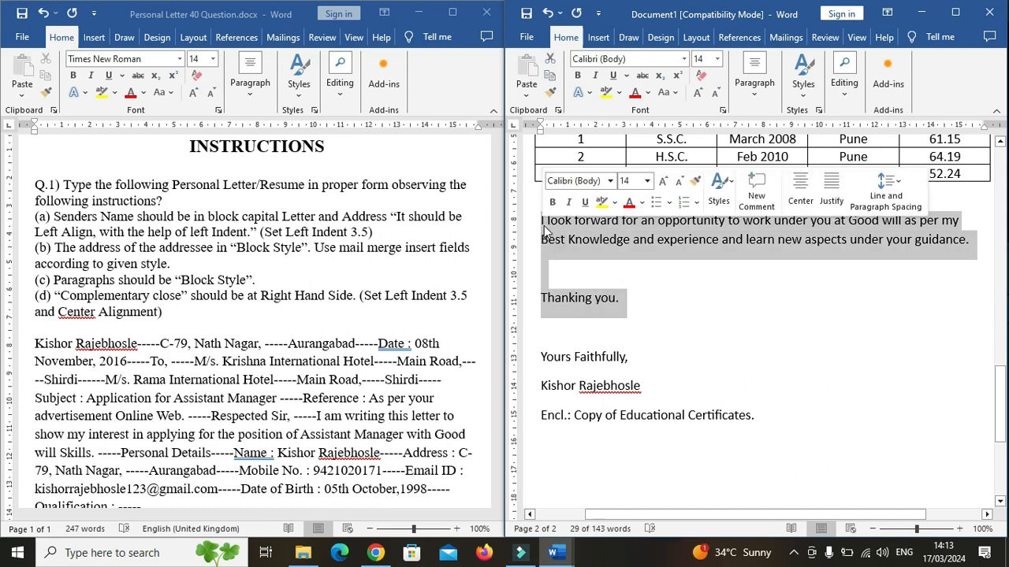
pyautogui.click(566, 38)
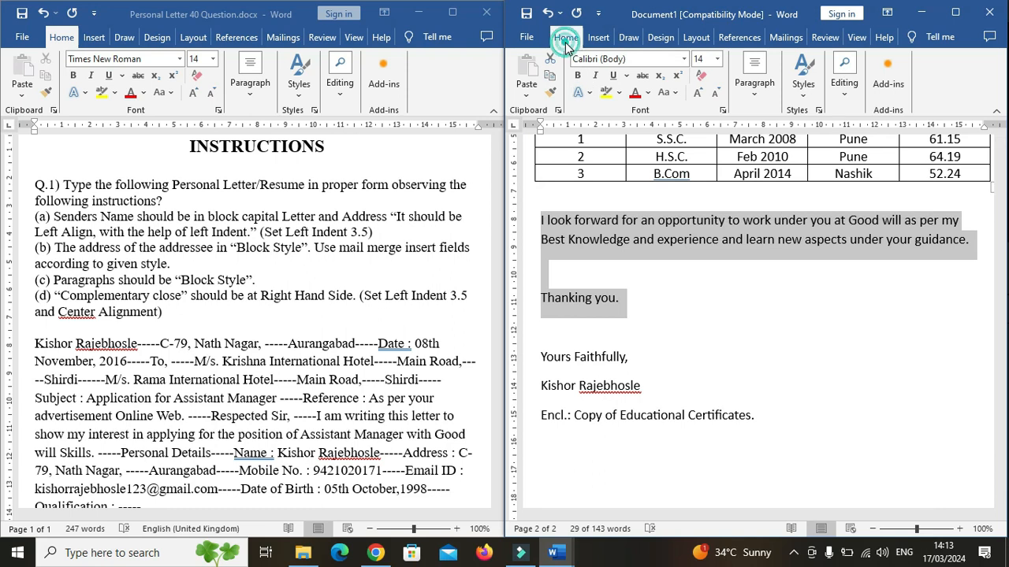
pyautogui.click(755, 91)
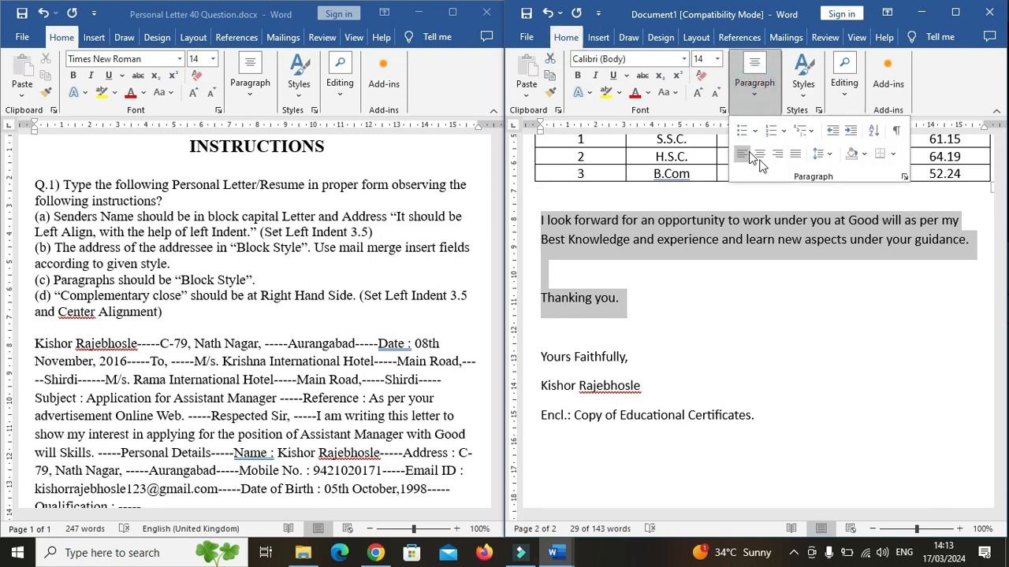
pyautogui.click(796, 153)
pyautogui.click(637, 300)
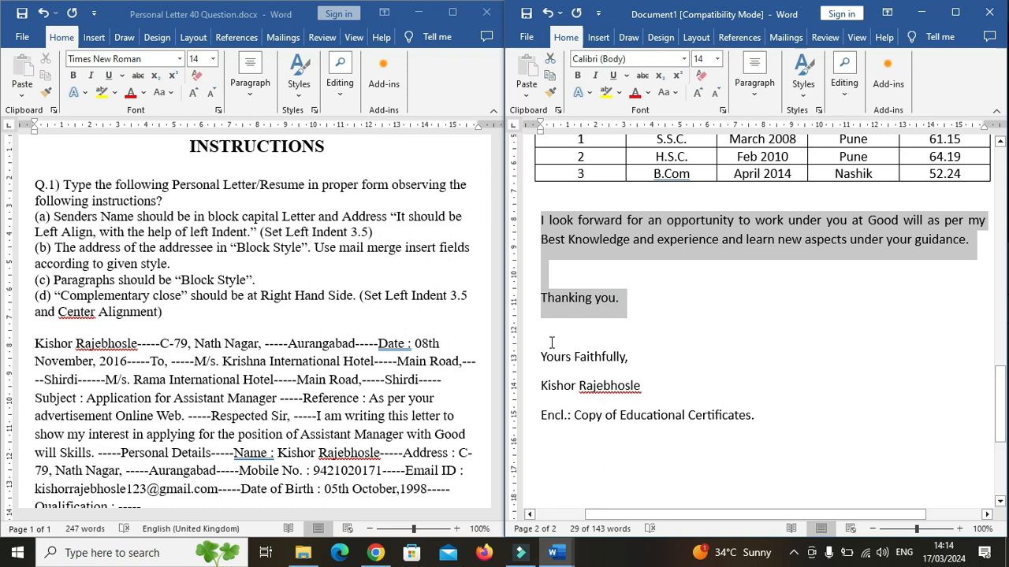
# Insert blank lines after "Yours Faithfully," and after the sender's name in the closing.
pyautogui.click(633, 332)
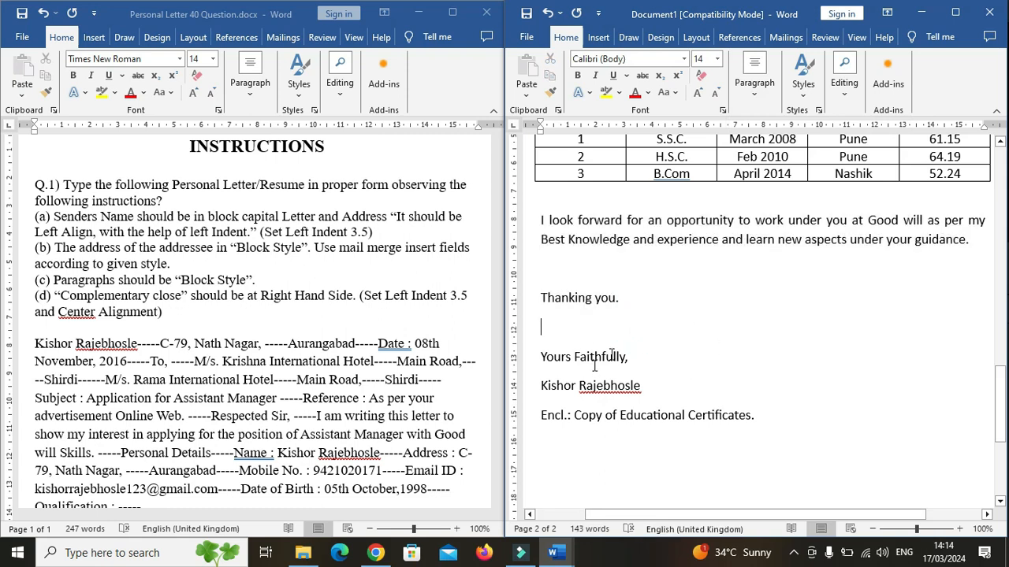
pyautogui.click(629, 358)
pyautogui.press('Return')
pyautogui.press('Return')
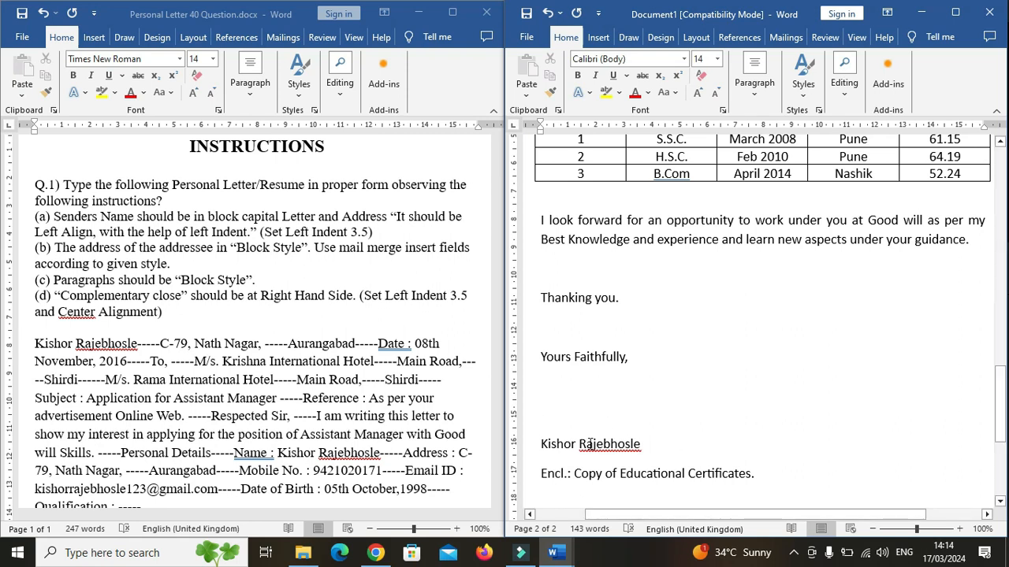
pyautogui.click(644, 447)
pyautogui.press('Return')
pyautogui.press('Return')
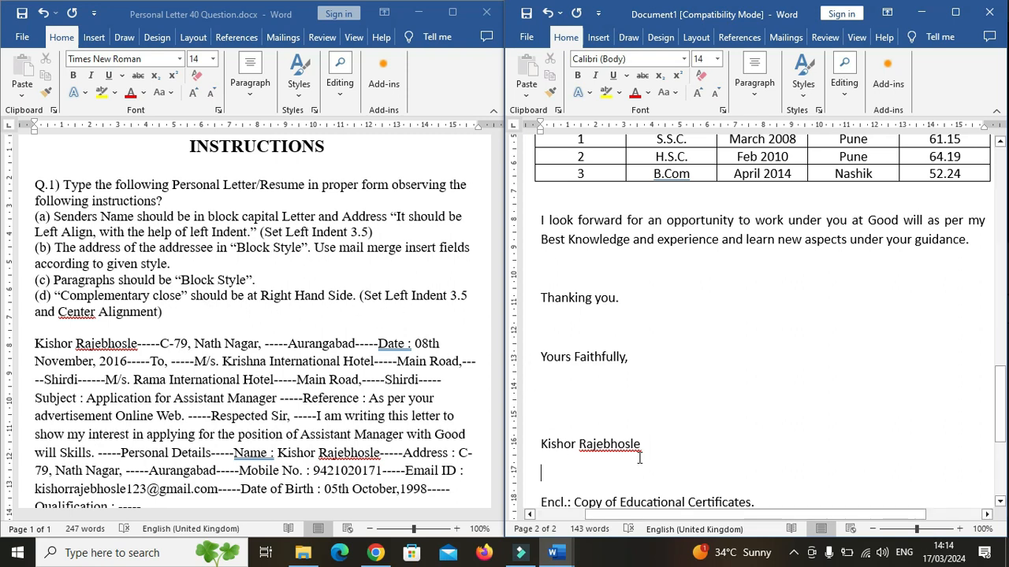
# Give the complimentary close and signature name a left indent of about 3.5 and center them.
pyautogui.moveTo(646, 448); pyautogui.dragTo(542, 353)
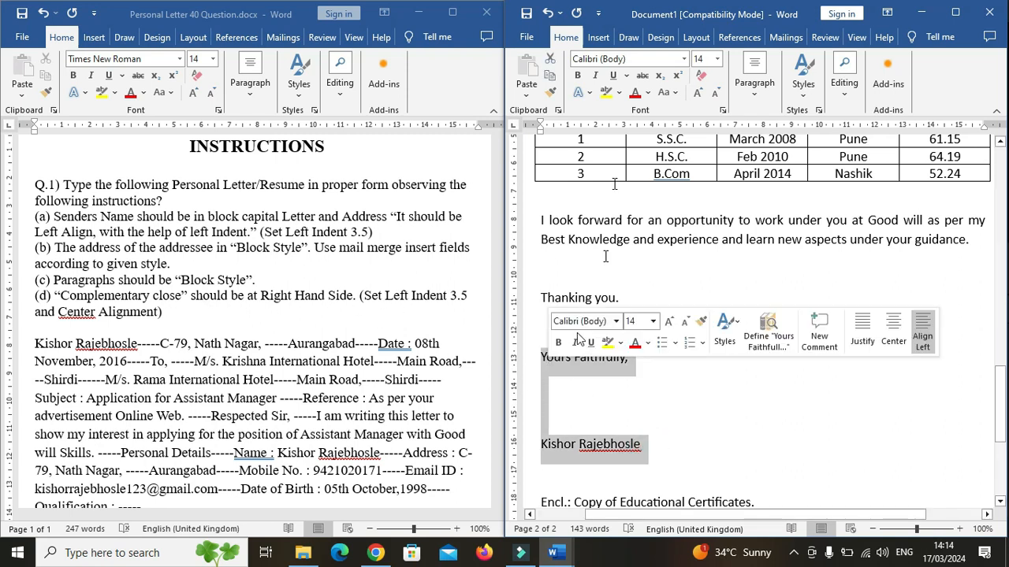
pyautogui.moveTo(540, 130); pyautogui.dragTo(637, 131)
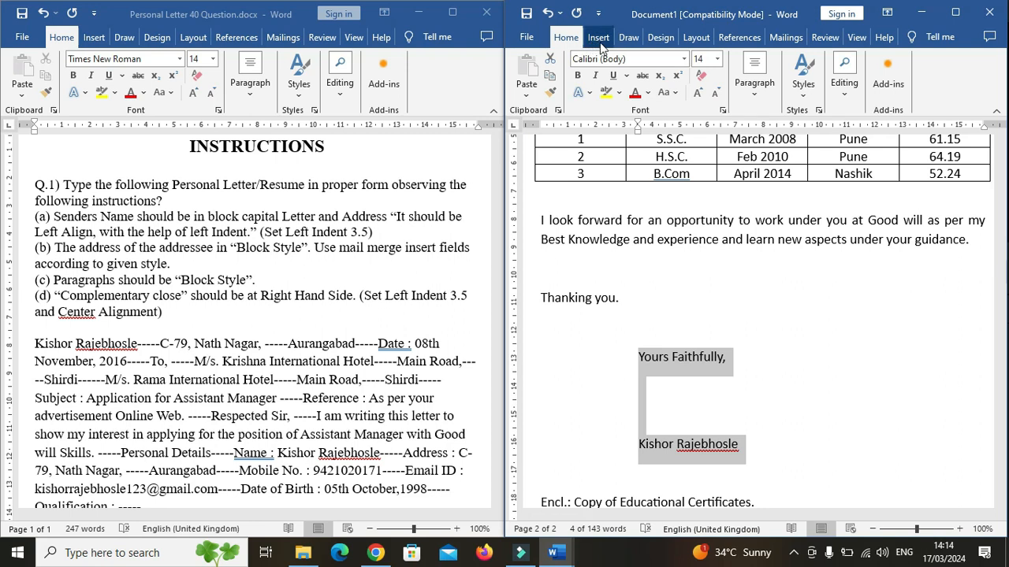
pyautogui.click(755, 79)
pyautogui.click(761, 153)
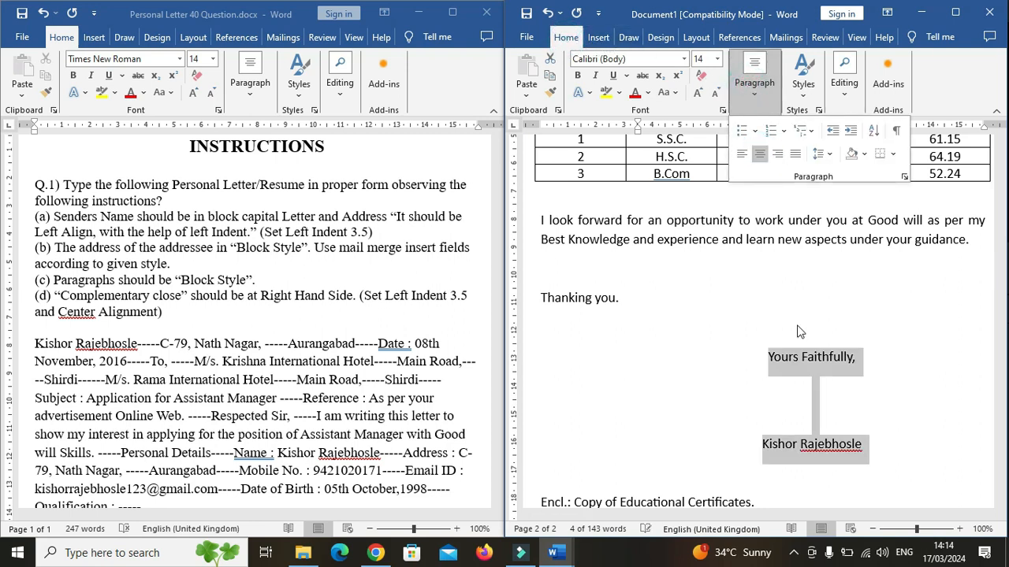
pyautogui.click(843, 408)
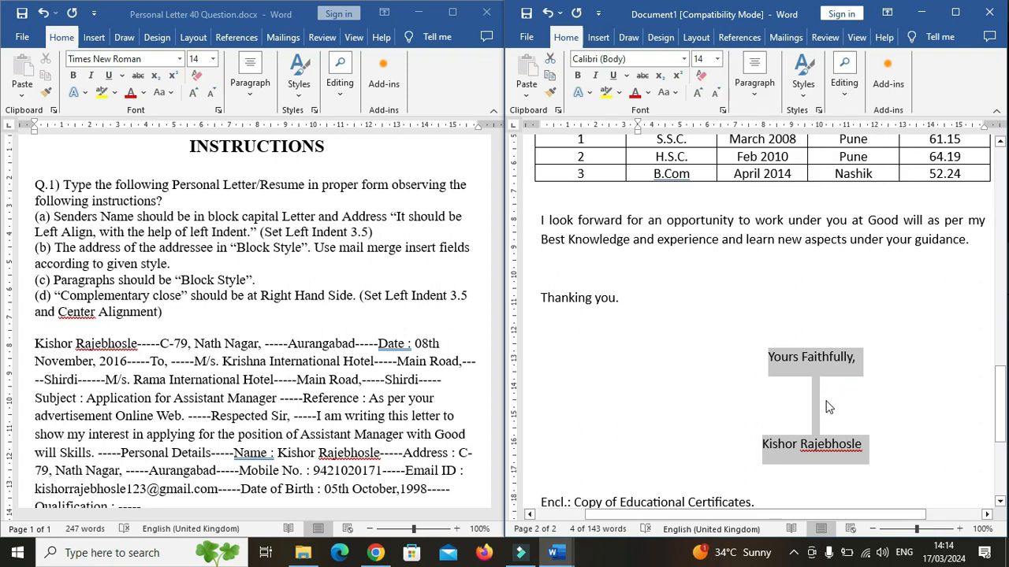
pyautogui.click(827, 407)
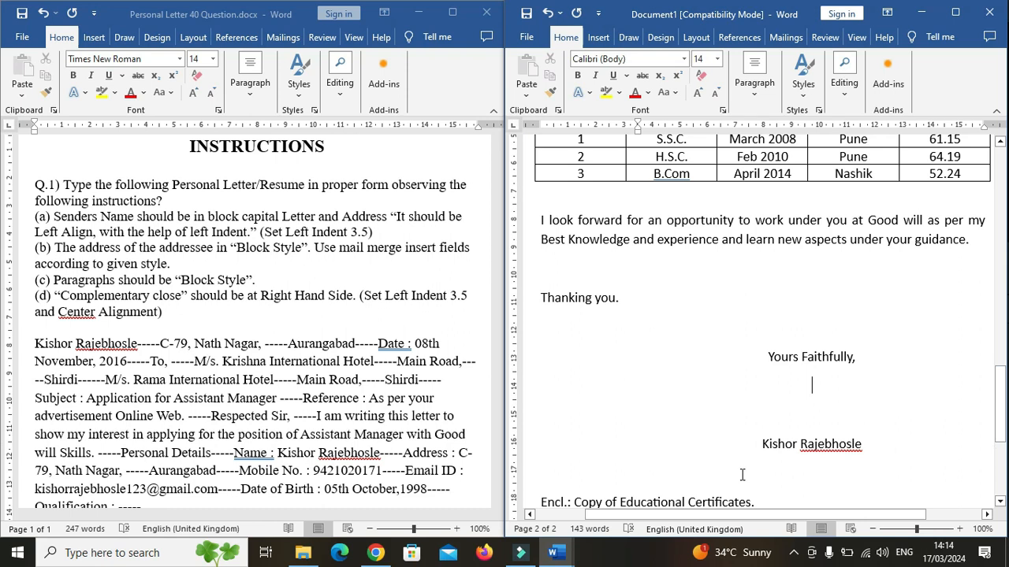
# Finish the mail merge by merging all records into a new document of individual letters.
pyautogui.moveTo(1001, 442); pyautogui.dragTo(1001, 465)
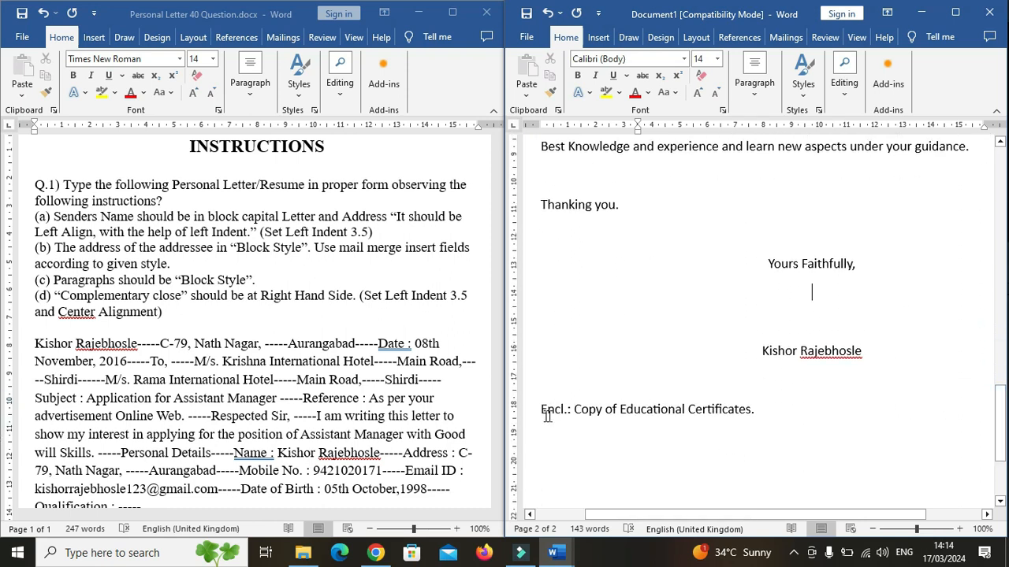
pyautogui.click(776, 413)
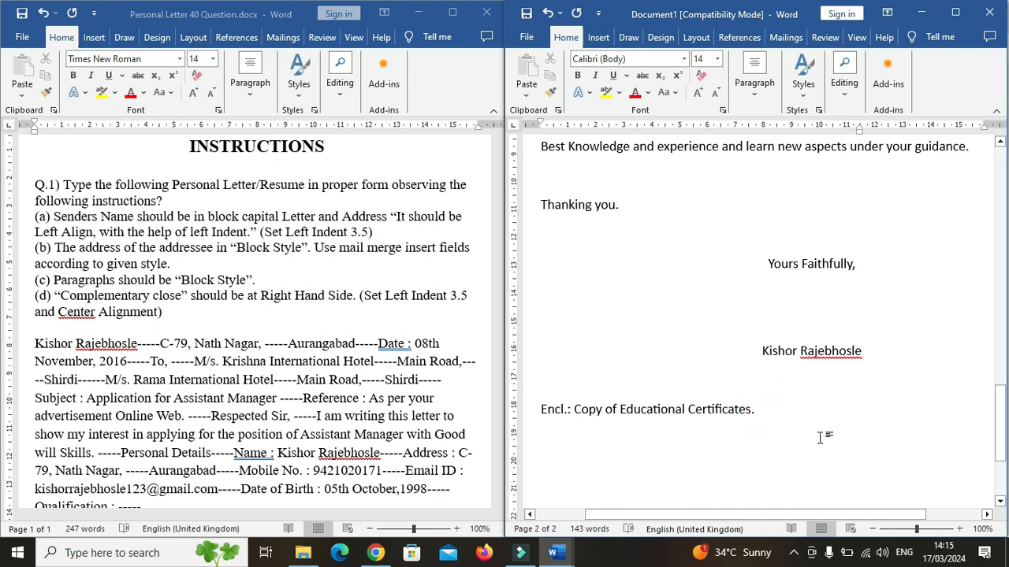
pyautogui.moveTo(1000, 432); pyautogui.dragTo(1001, 183)
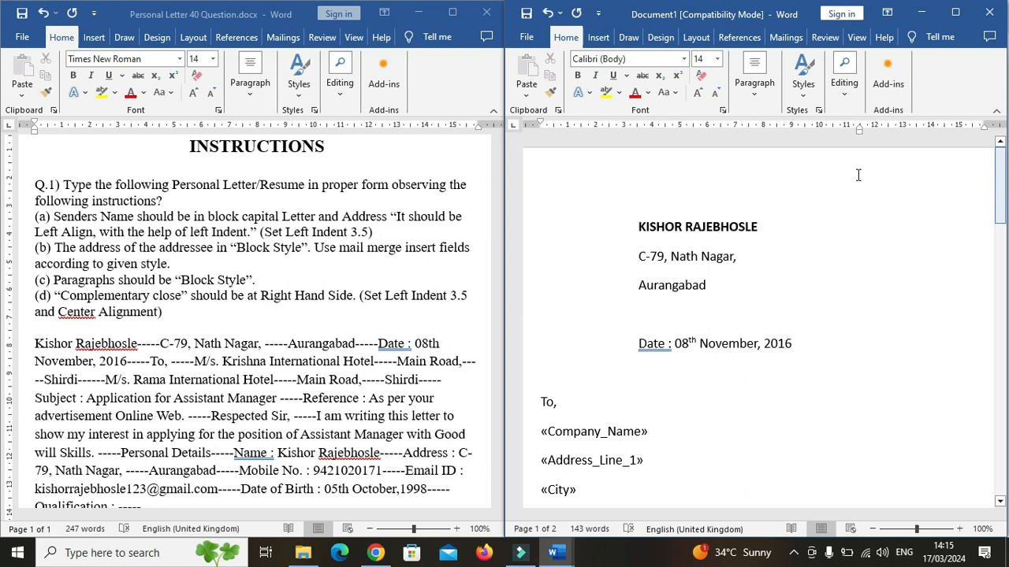
pyautogui.click(786, 41)
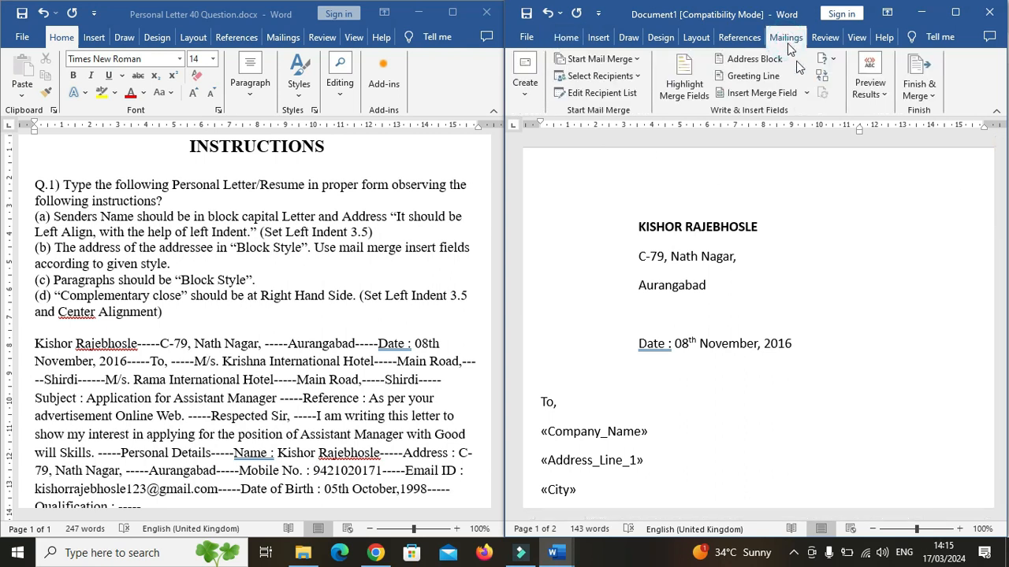
pyautogui.click(918, 87)
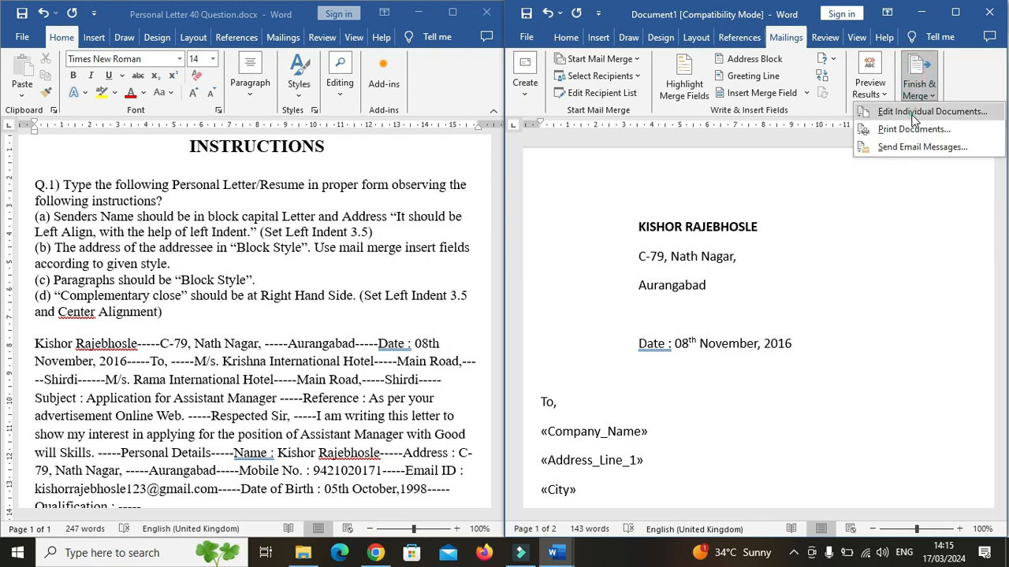
pyautogui.click(914, 115)
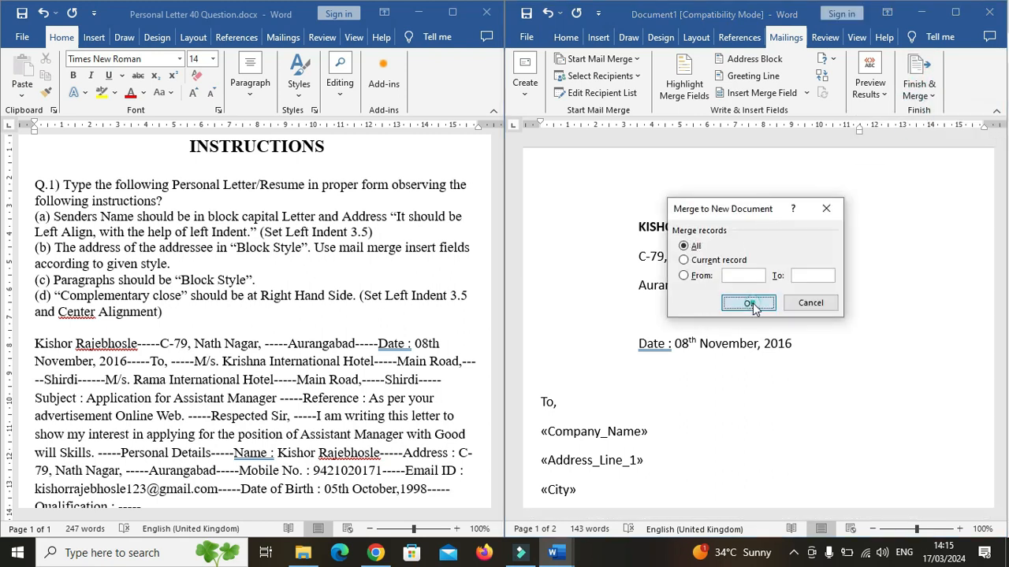
pyautogui.click(749, 304)
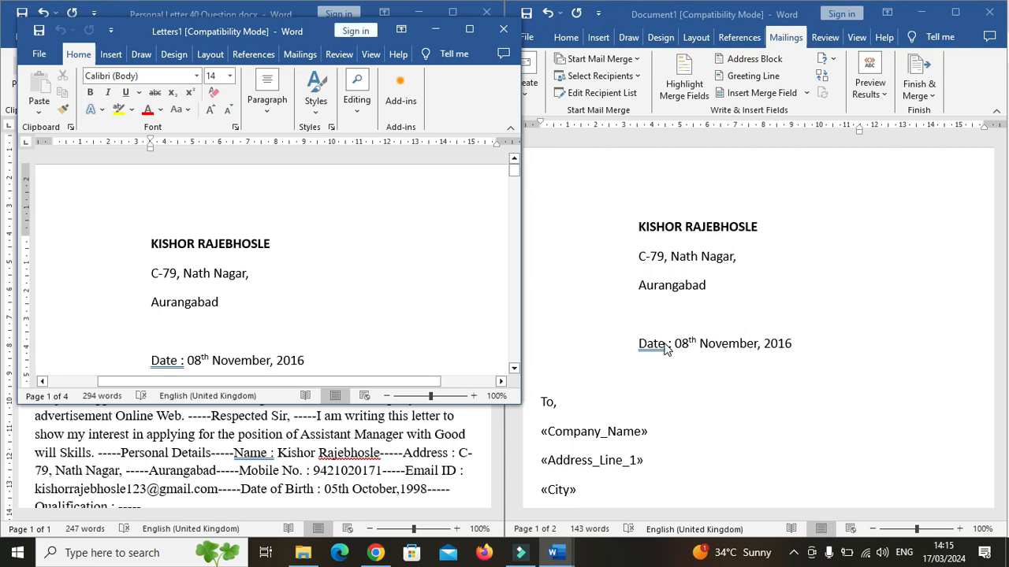
# Maximize the merged letters document and review the addressee blocks across the letters.
pyautogui.click(469, 30)
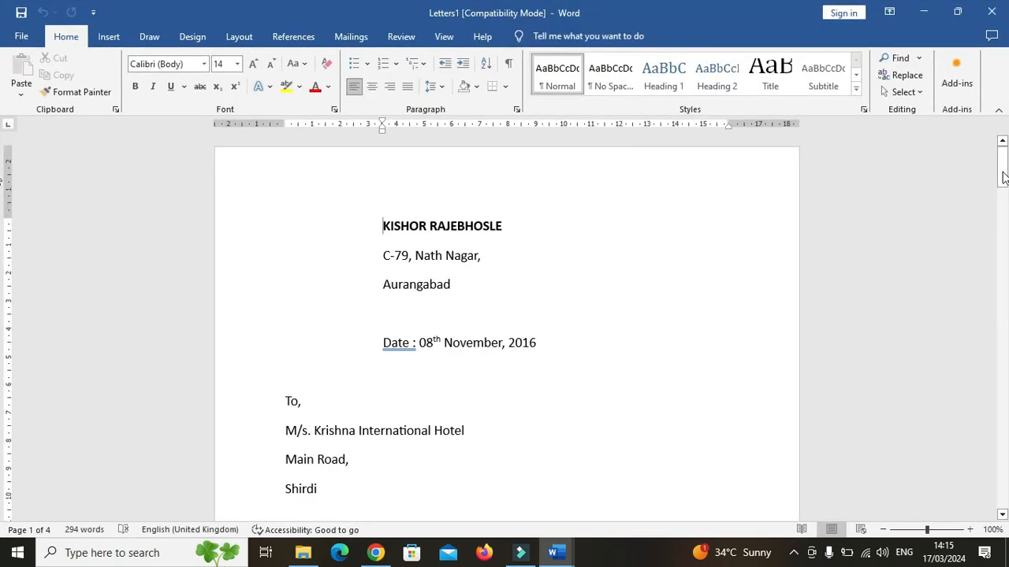
pyautogui.moveTo(1004, 177)
pyautogui.mouseDown()
pyautogui.moveTo(1007, 218)
pyautogui.moveTo(1006, 192)
pyautogui.mouseUp()
pyautogui.moveTo(320, 298); pyautogui.dragTo(284, 217)
pyautogui.click(395, 292)
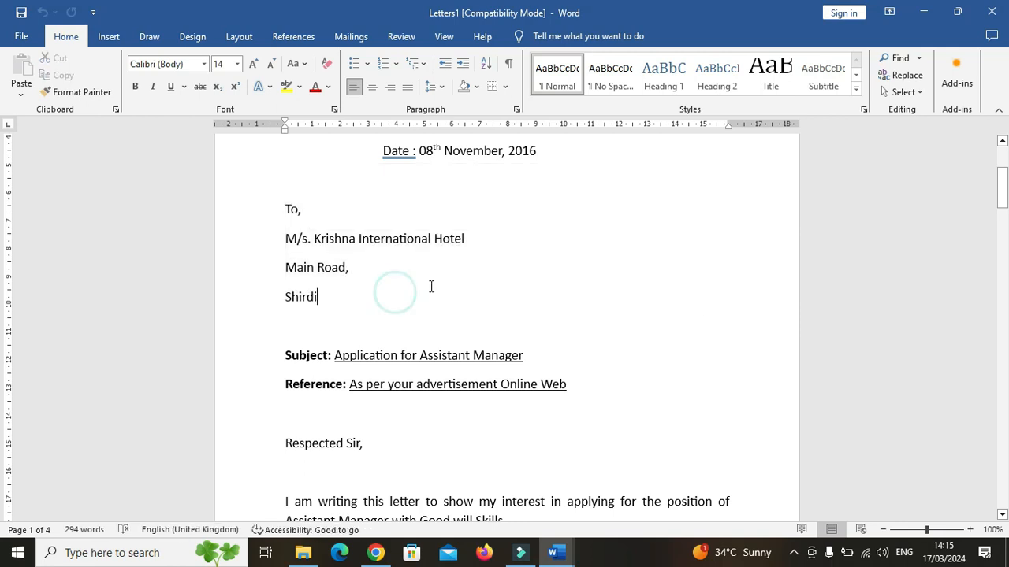
pyautogui.moveTo(1007, 195); pyautogui.dragTo(1004, 386)
pyautogui.moveTo(323, 247); pyautogui.dragTo(285, 152)
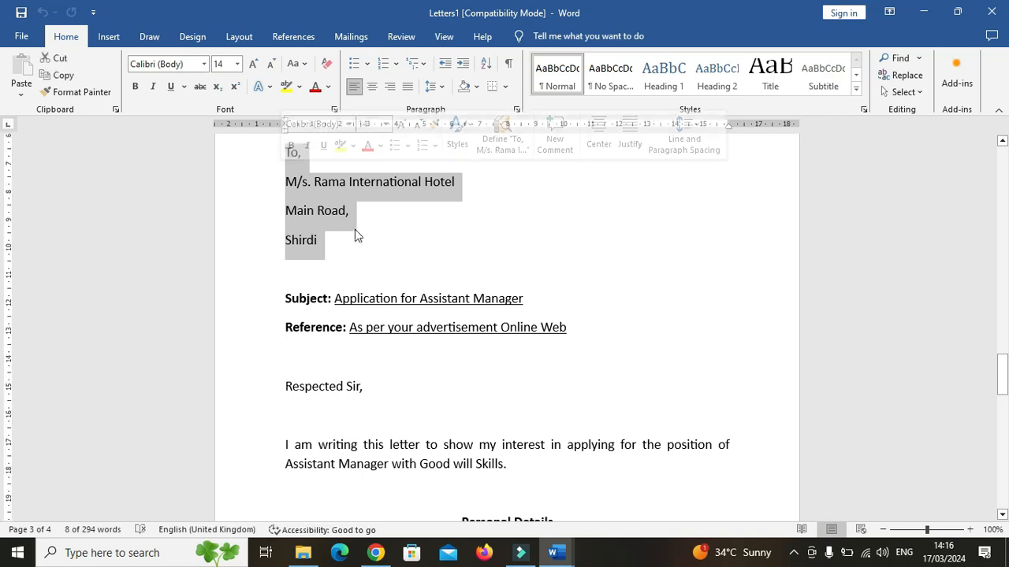